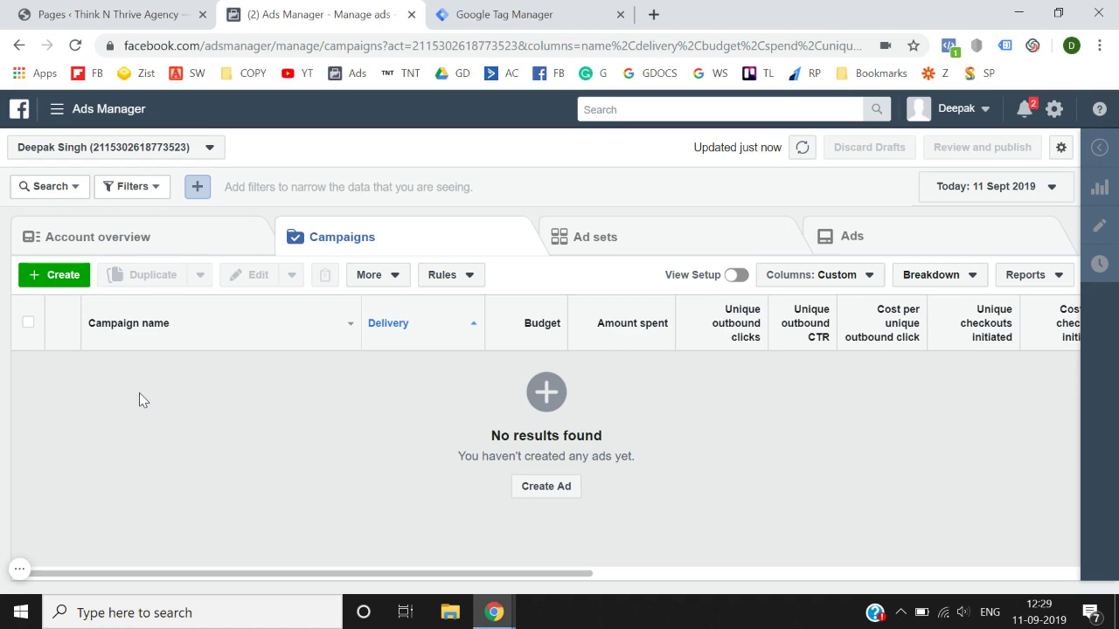
Switch to the WordPress admin and open the Think N Thrive Agency homepage in a new browser tab.
{"action": "left_click", "coordinate": [158, 14]}
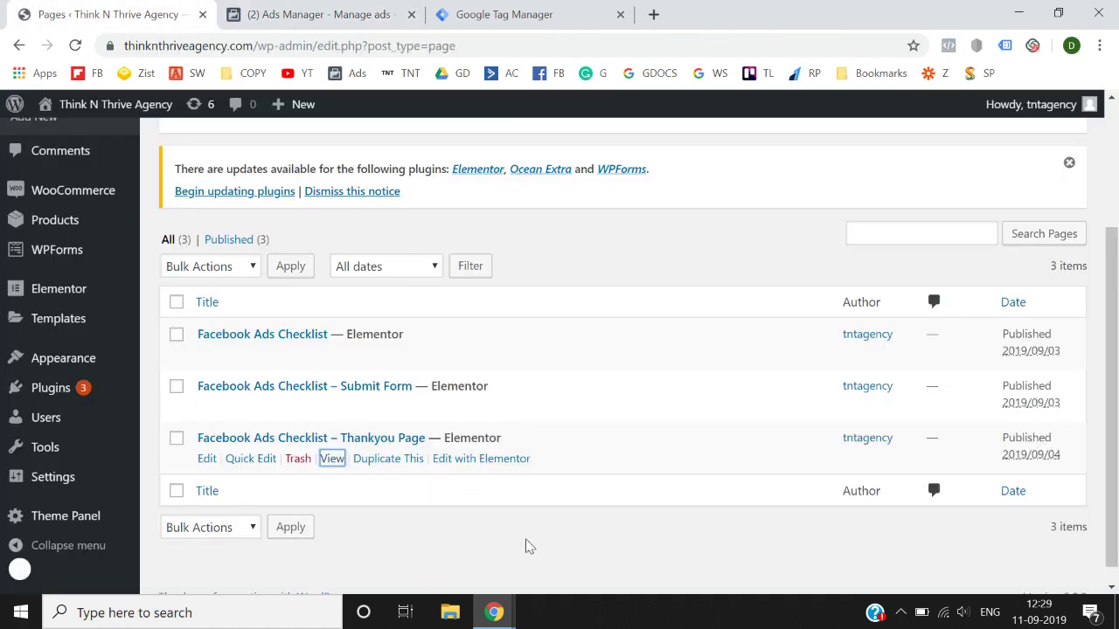
{"action": "scroll", "coordinate": [525, 546], "scroll_direction": "up", "scroll_amount": 3}
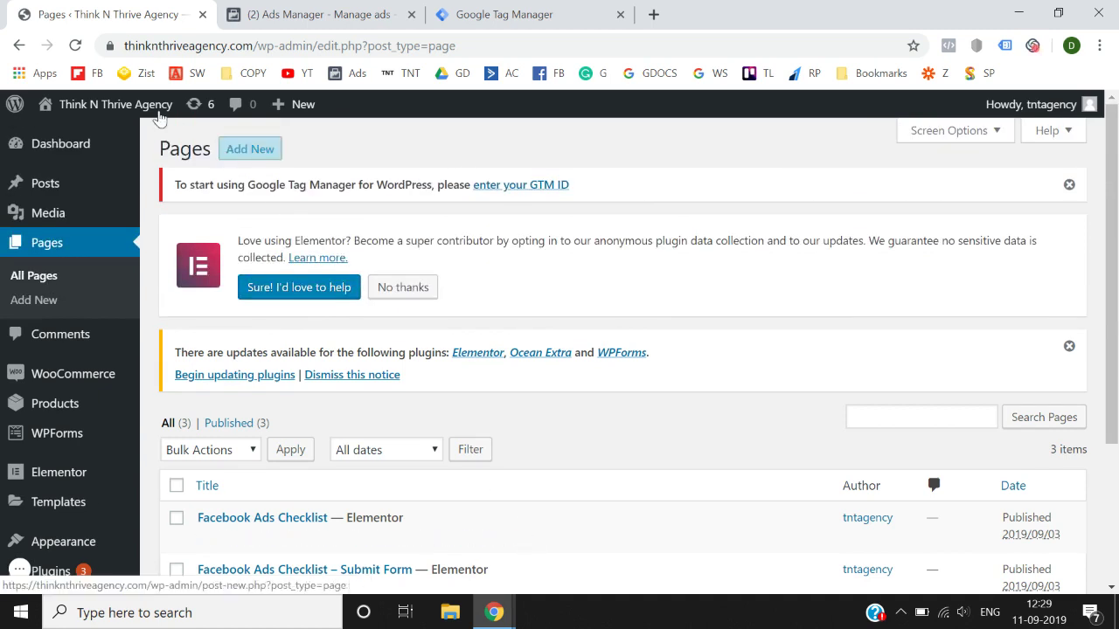
{"action": "mouse_move", "coordinate": [104, 136]}
{"action": "right_click", "coordinate": [55, 137]}
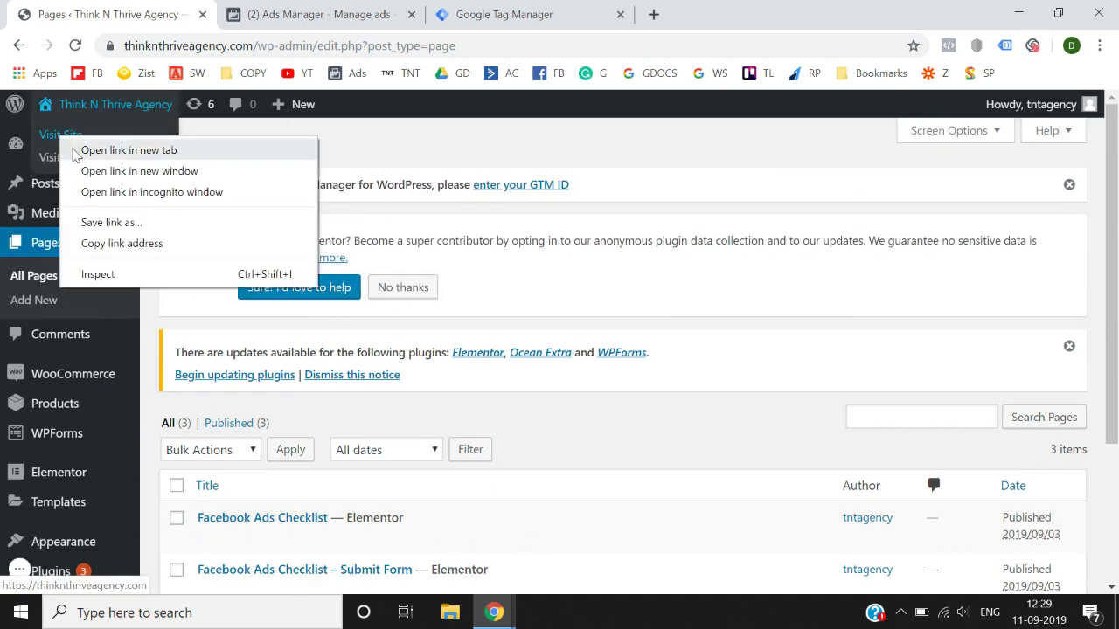
{"action": "left_click", "coordinate": [72, 147]}
{"action": "left_click", "coordinate": [354, 9]}
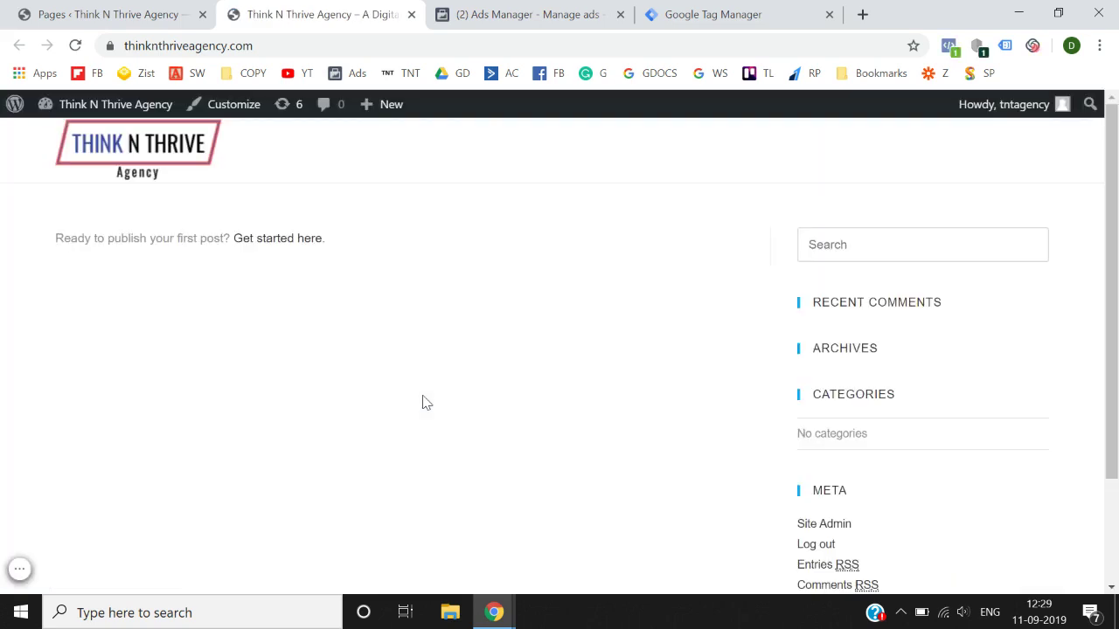
{"action": "scroll", "coordinate": [422, 402], "scroll_direction": "down", "scroll_amount": 3}
{"action": "scroll", "coordinate": [424, 400], "scroll_direction": "up", "scroll_amount": 3}
Inspect the homepage with Facebook Pixel Helper, examining the details of the PageView and Microdata Automatically Detected events.
{"action": "left_click", "coordinate": [950, 48]}
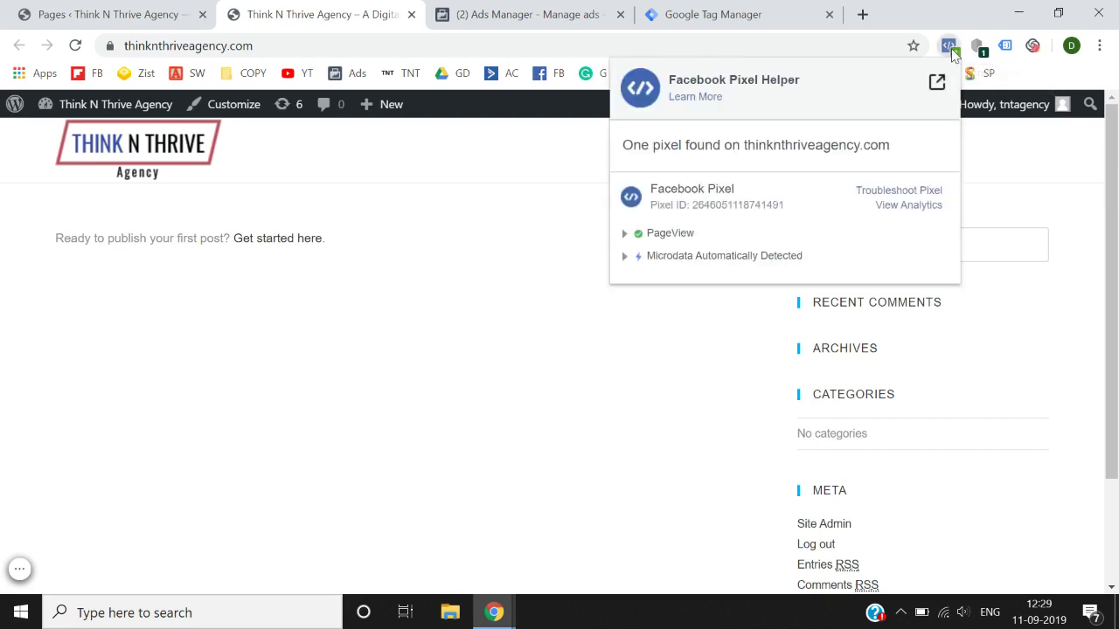
{"action": "left_click", "coordinate": [623, 341]}
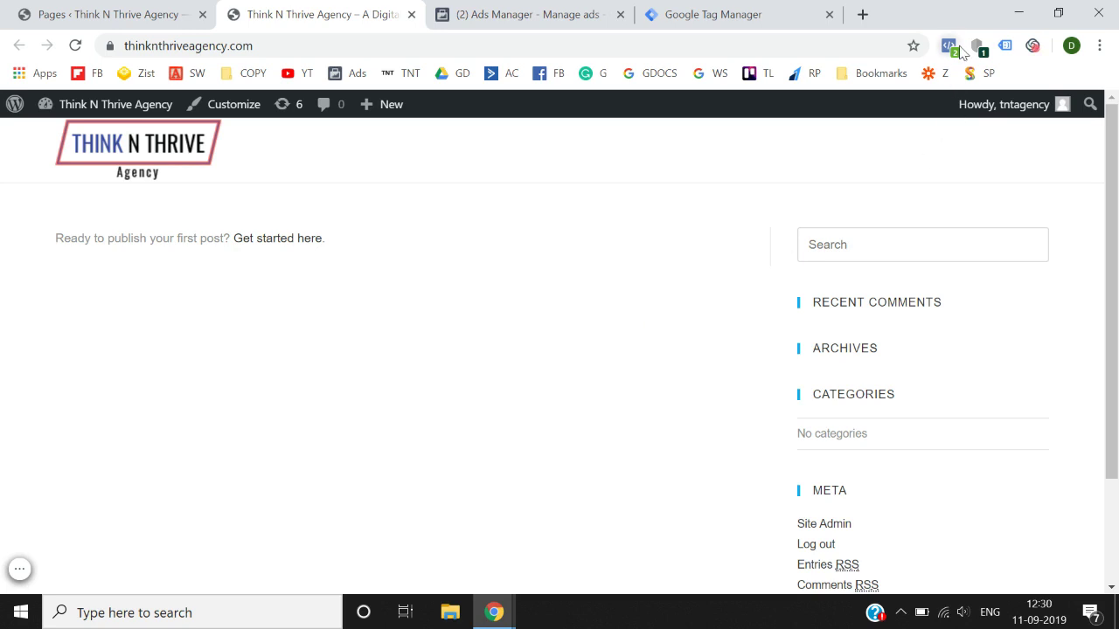
{"action": "left_click", "coordinate": [951, 54]}
{"action": "left_click", "coordinate": [560, 391]}
{"action": "left_click", "coordinate": [949, 45]}
{"action": "left_click", "coordinate": [658, 238]}
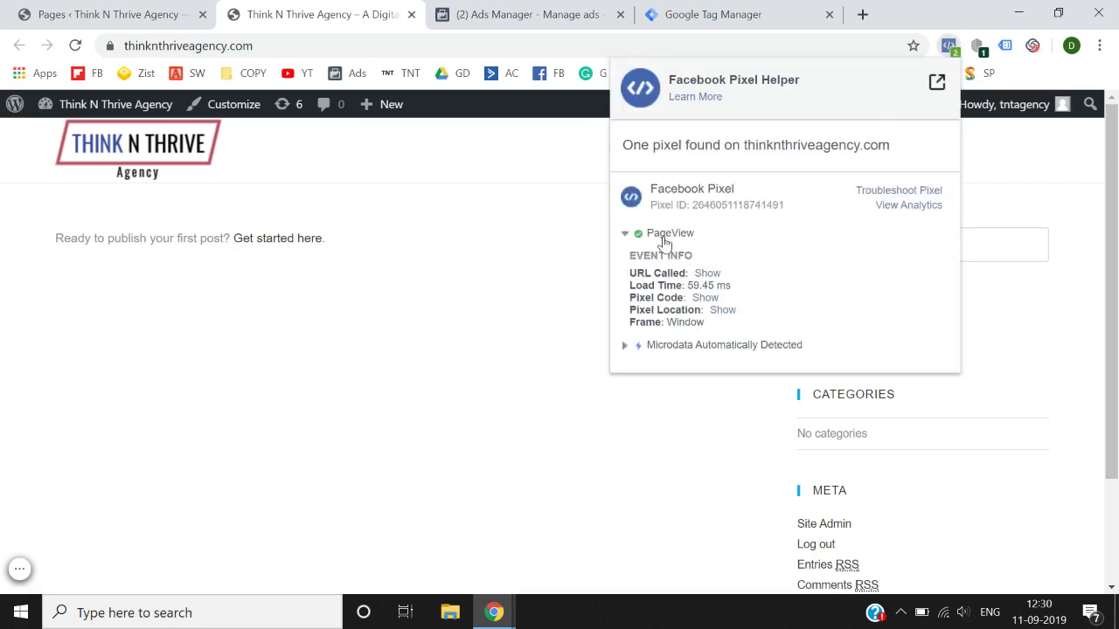
{"action": "left_click", "coordinate": [657, 239]}
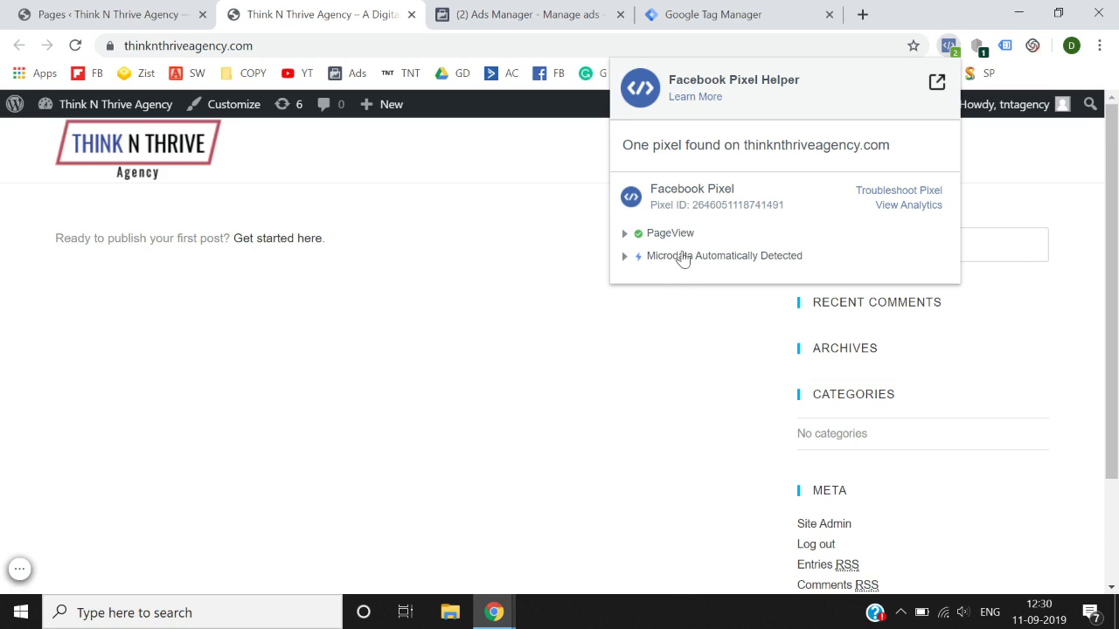
{"action": "left_click", "coordinate": [678, 257]}
{"action": "left_click", "coordinate": [626, 264]}
{"action": "left_click", "coordinate": [539, 388]}
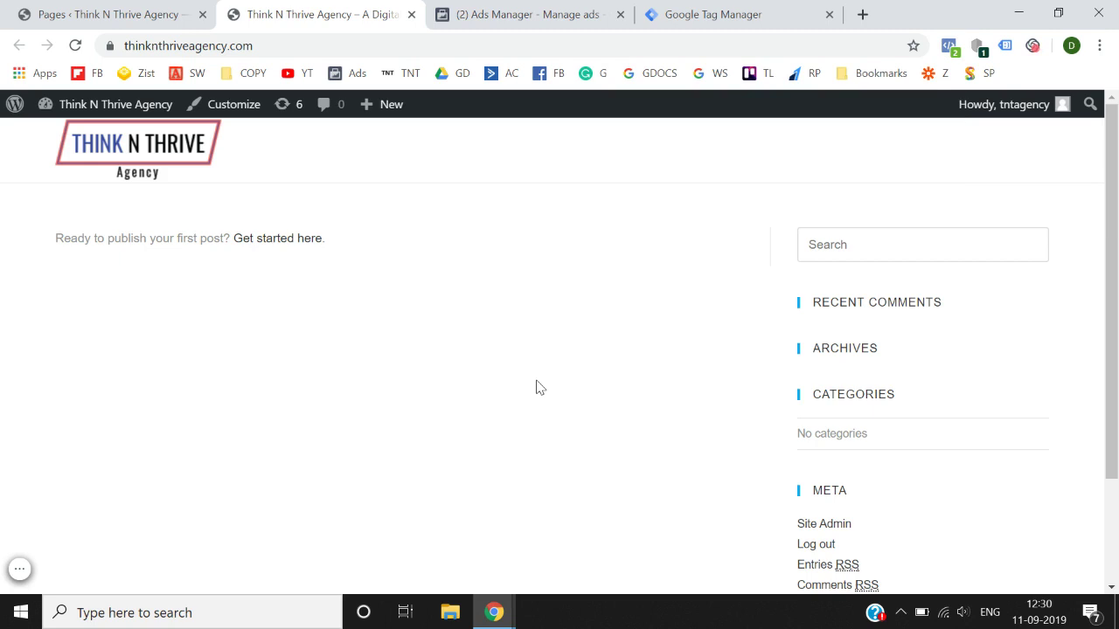
{"action": "scroll", "coordinate": [540, 388], "scroll_direction": "down", "scroll_amount": 3}
{"action": "scroll", "coordinate": [534, 386], "scroll_direction": "up", "scroll_amount": 3}
Replace the homepage tab with the published Facebook Ads Checklist page and check that page with Facebook Pixel Helper.
{"action": "left_click", "coordinate": [183, 14]}
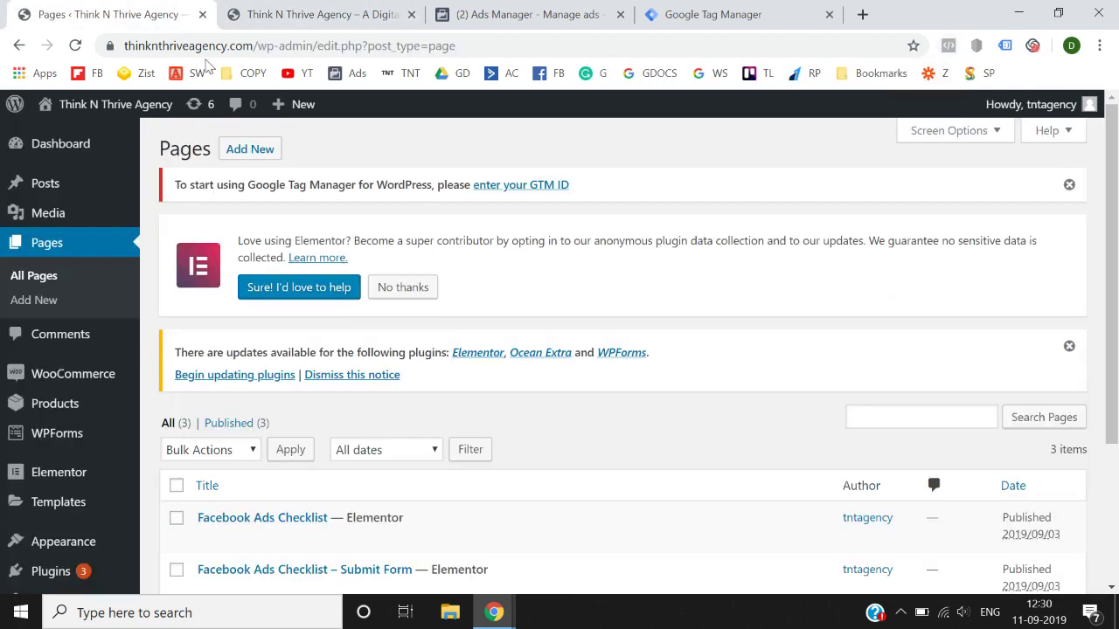
{"action": "scroll", "coordinate": [478, 370], "scroll_direction": "down", "scroll_amount": 3}
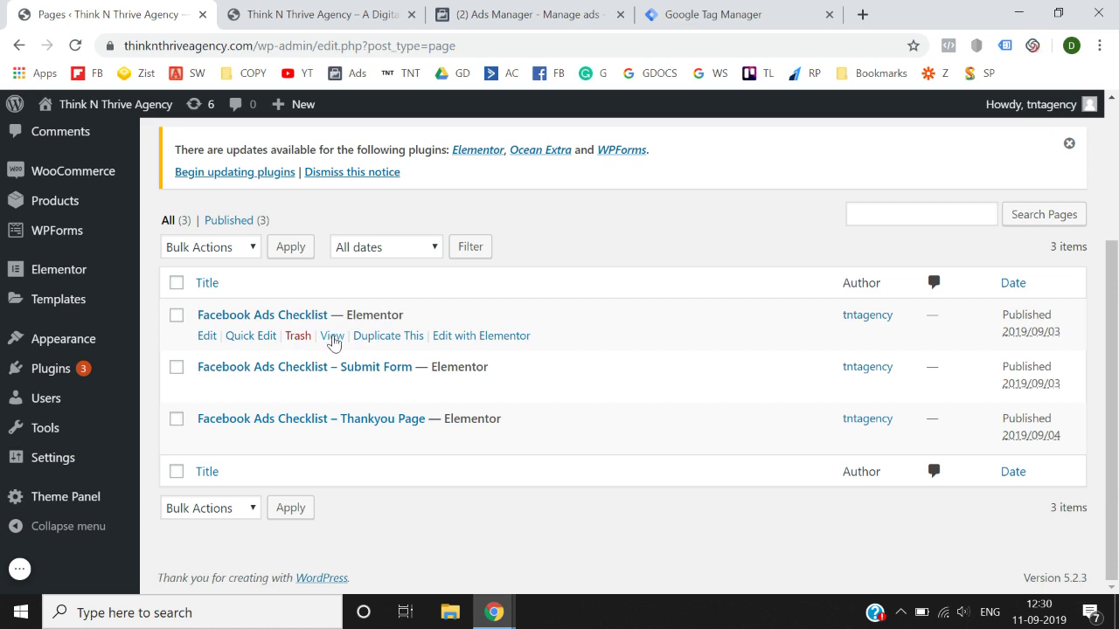
{"action": "right_click", "coordinate": [331, 340]}
{"action": "left_click", "coordinate": [354, 351]}
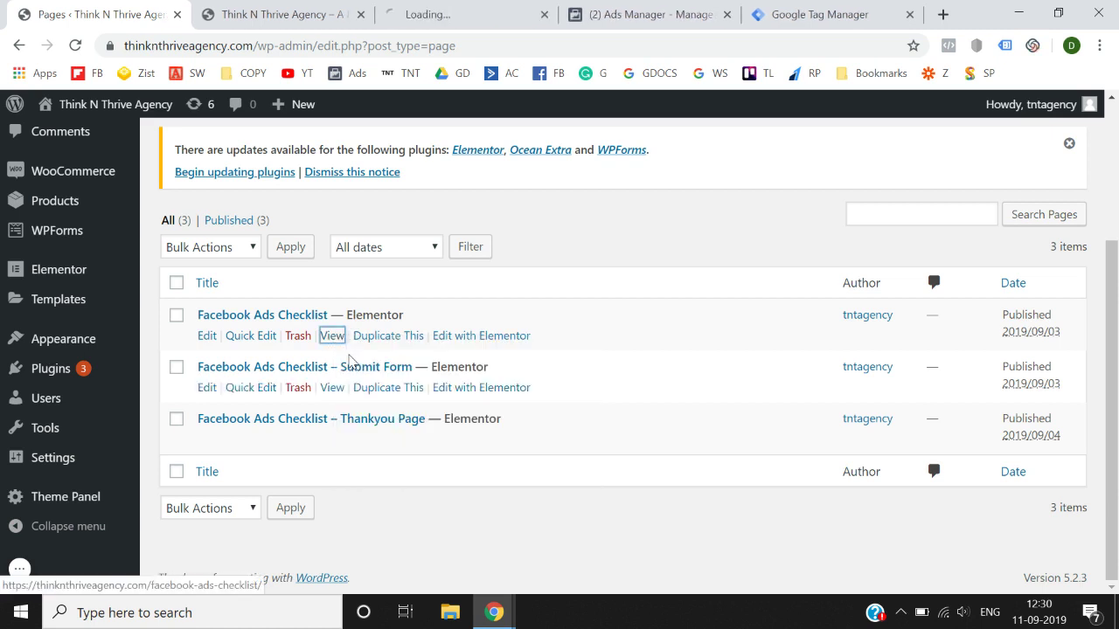
{"action": "left_click", "coordinate": [360, 14]}
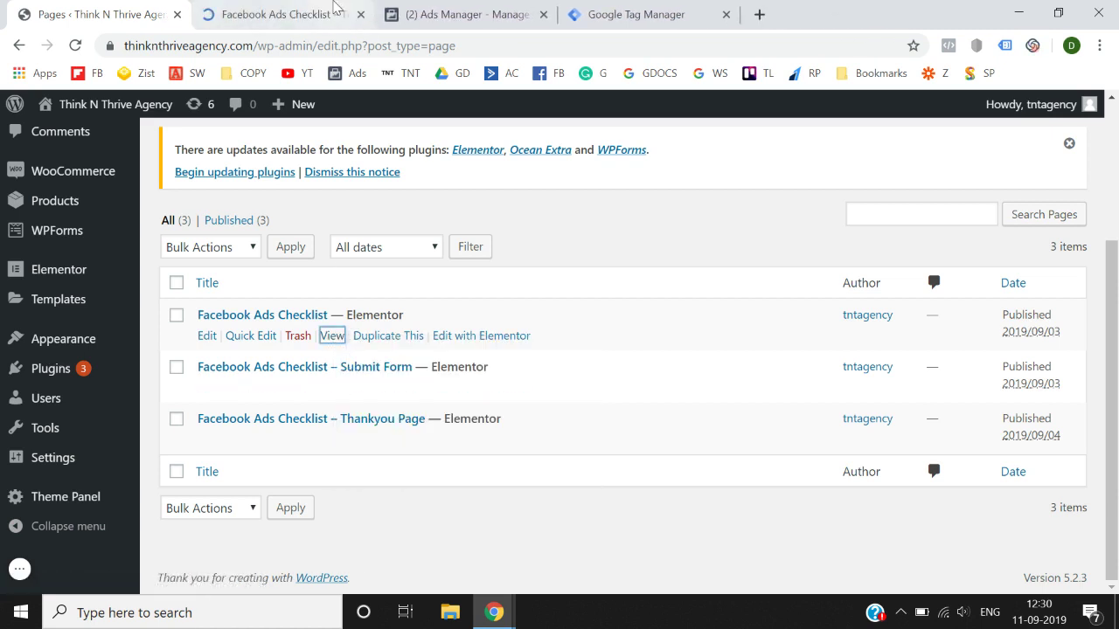
{"action": "left_click", "coordinate": [339, 15]}
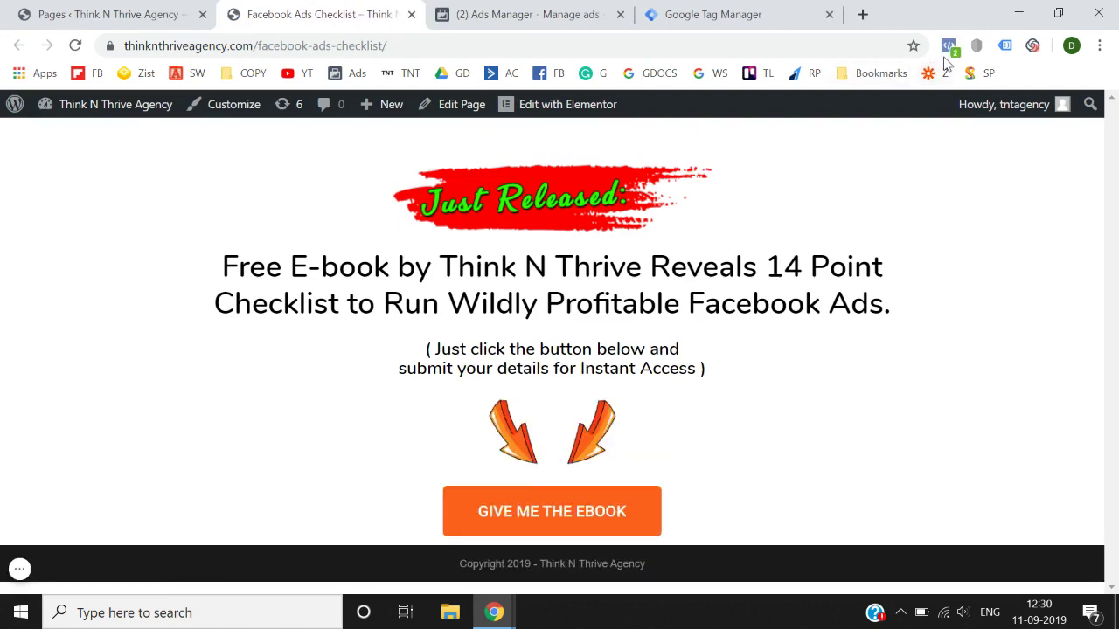
{"action": "left_click", "coordinate": [948, 46]}
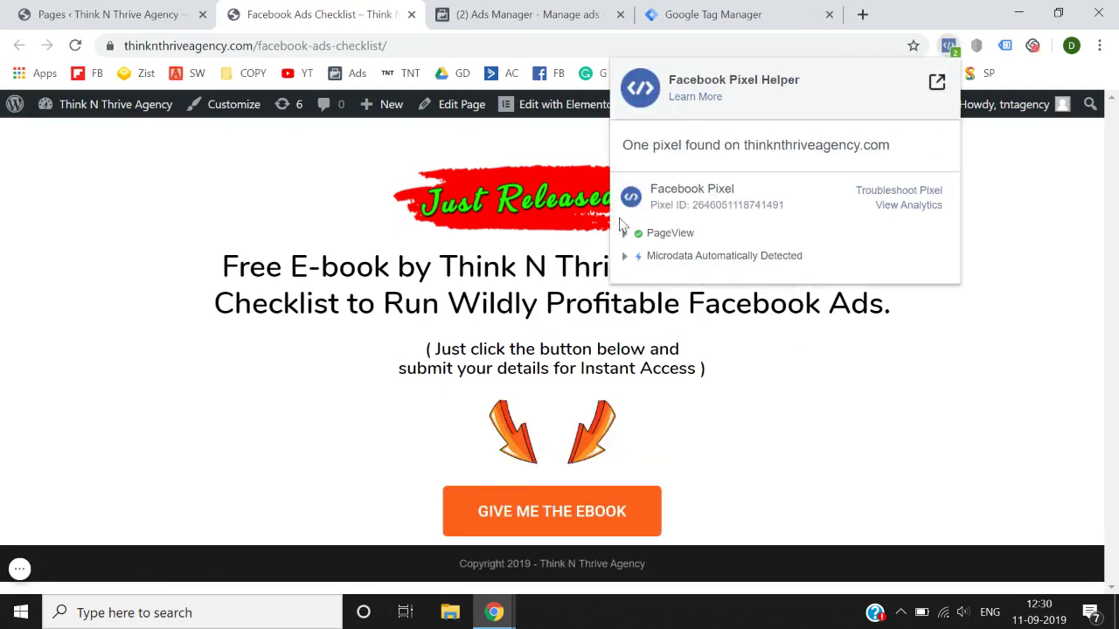
{"action": "left_click", "coordinate": [337, 443]}
Open the published Facebook Ads Checklist – Thankyou Page from WordPress in a new tab and check it with Facebook Pixel Helper.
{"action": "left_click", "coordinate": [105, 18]}
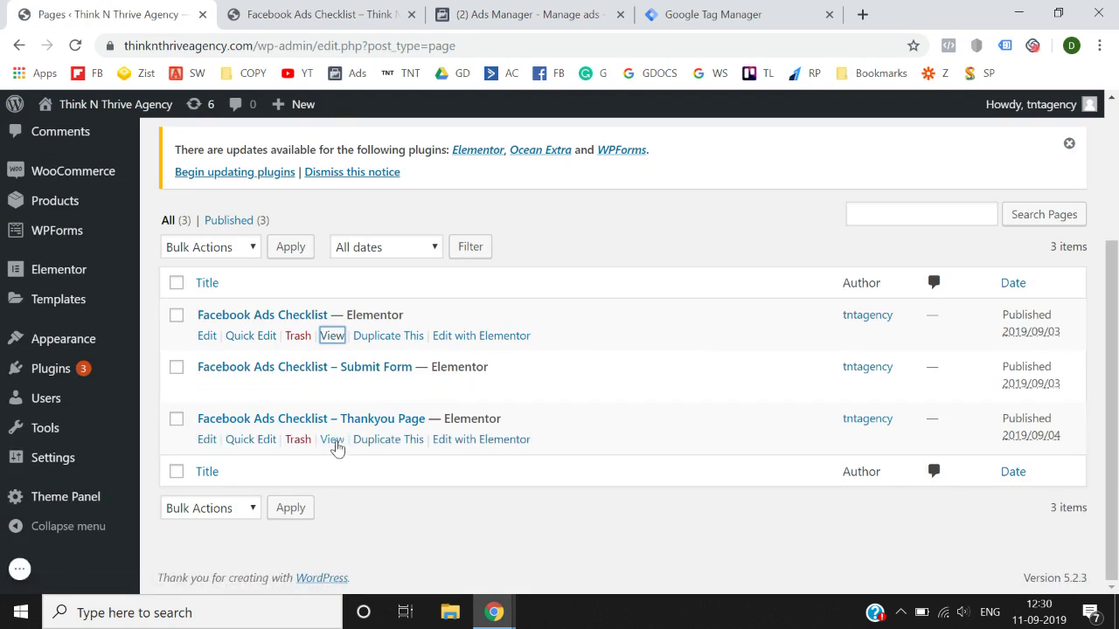
{"action": "right_click", "coordinate": [337, 443]}
{"action": "left_click", "coordinate": [404, 455]}
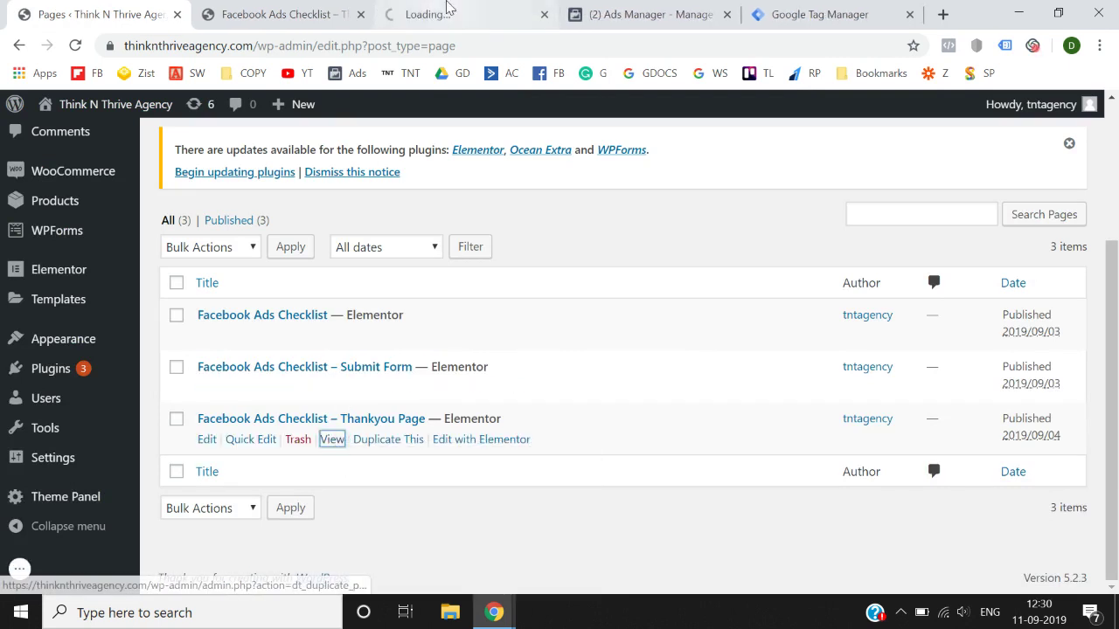
{"action": "left_click", "coordinate": [449, 12]}
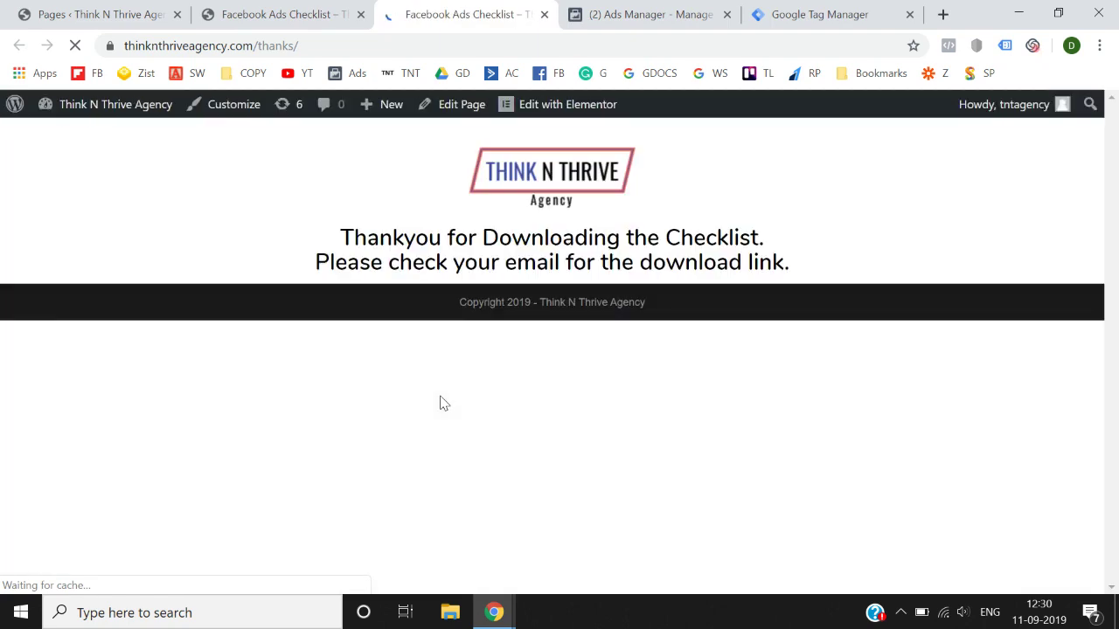
{"action": "left_click", "coordinate": [948, 45]}
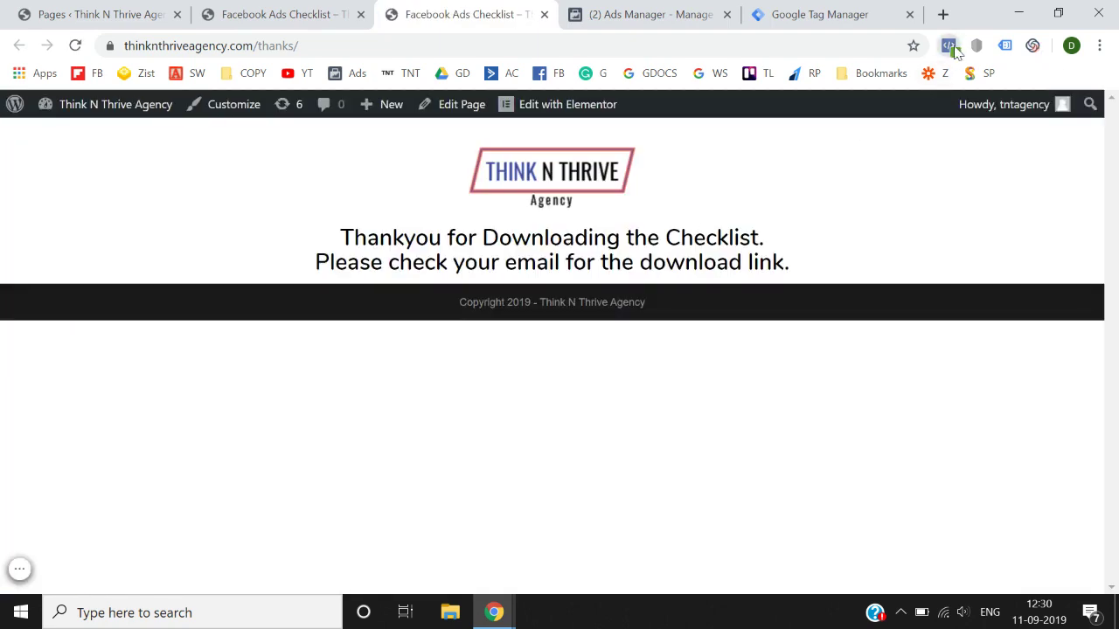
{"action": "left_click", "coordinate": [658, 423]}
{"action": "left_click", "coordinate": [951, 48]}
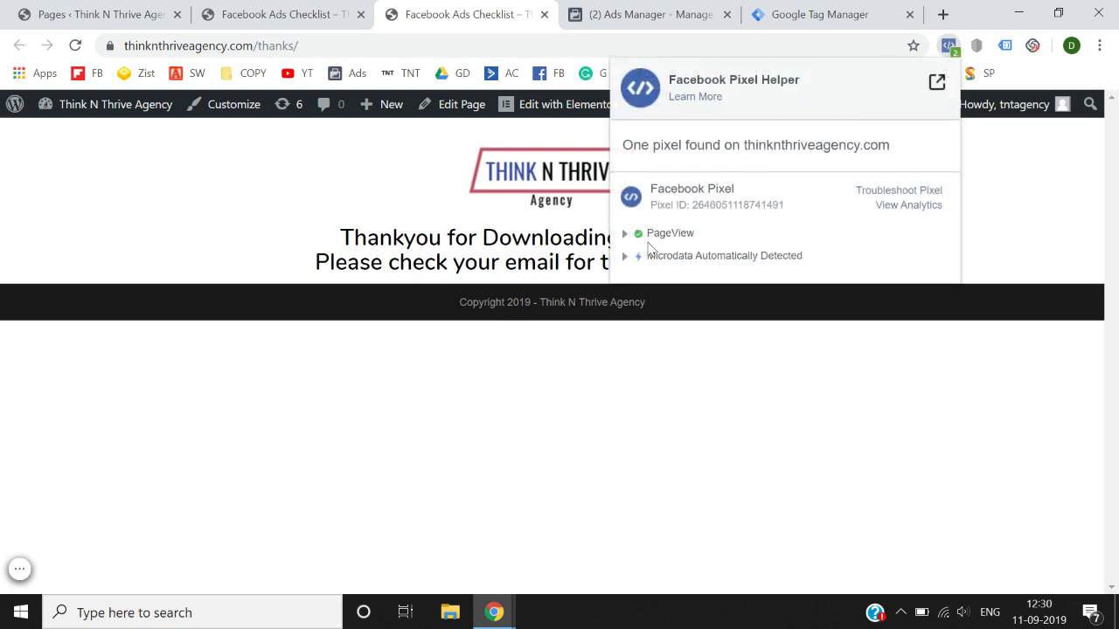
{"action": "left_click", "coordinate": [470, 496]}
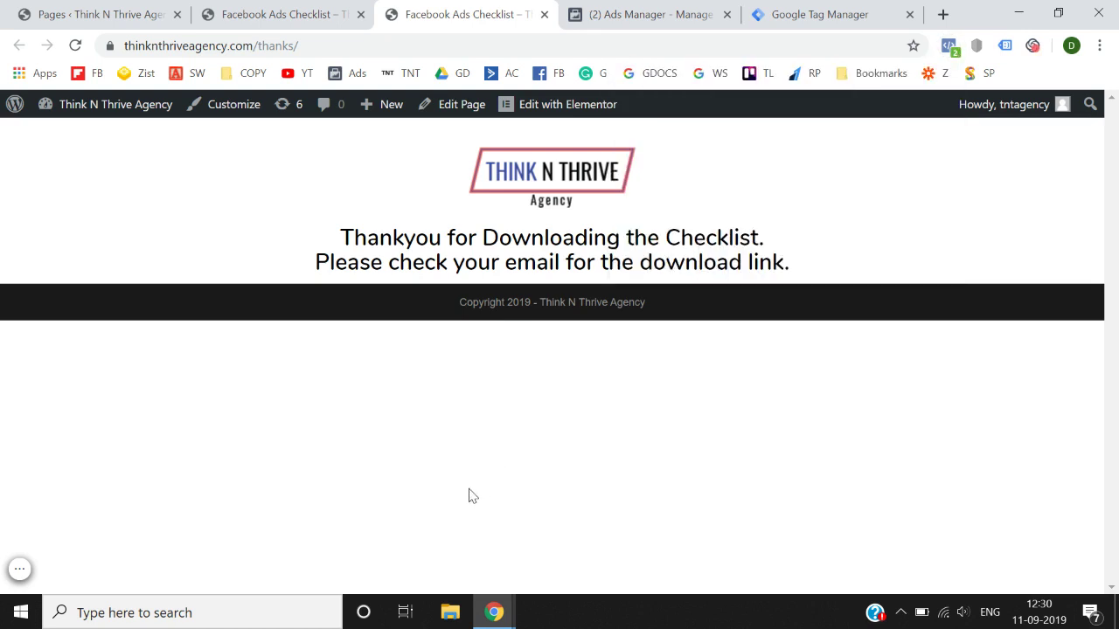
Compare the Facebook Pixel Helper events of the Facebook Ads Checklist page with those of the thank-you page.
{"action": "left_click", "coordinate": [312, 19]}
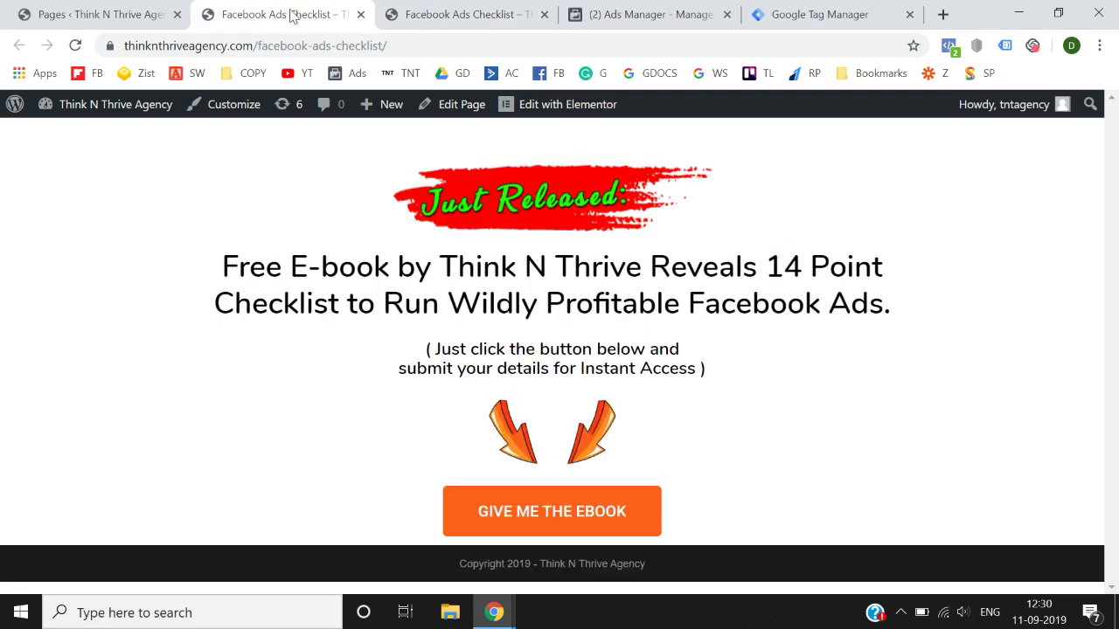
{"action": "left_click", "coordinate": [450, 11]}
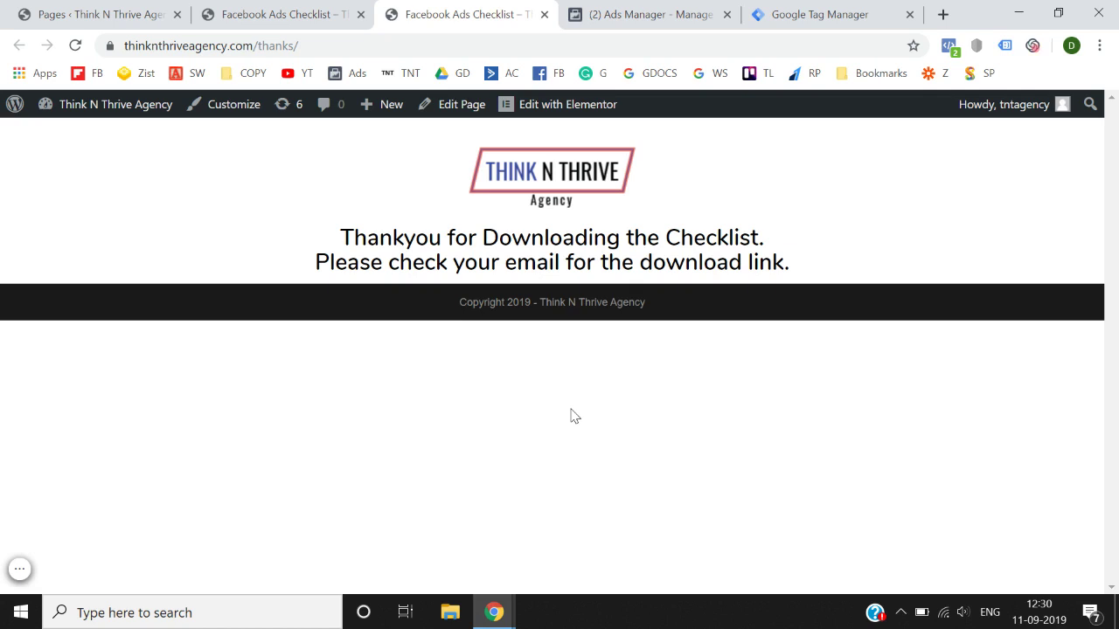
{"action": "left_click", "coordinate": [297, 14]}
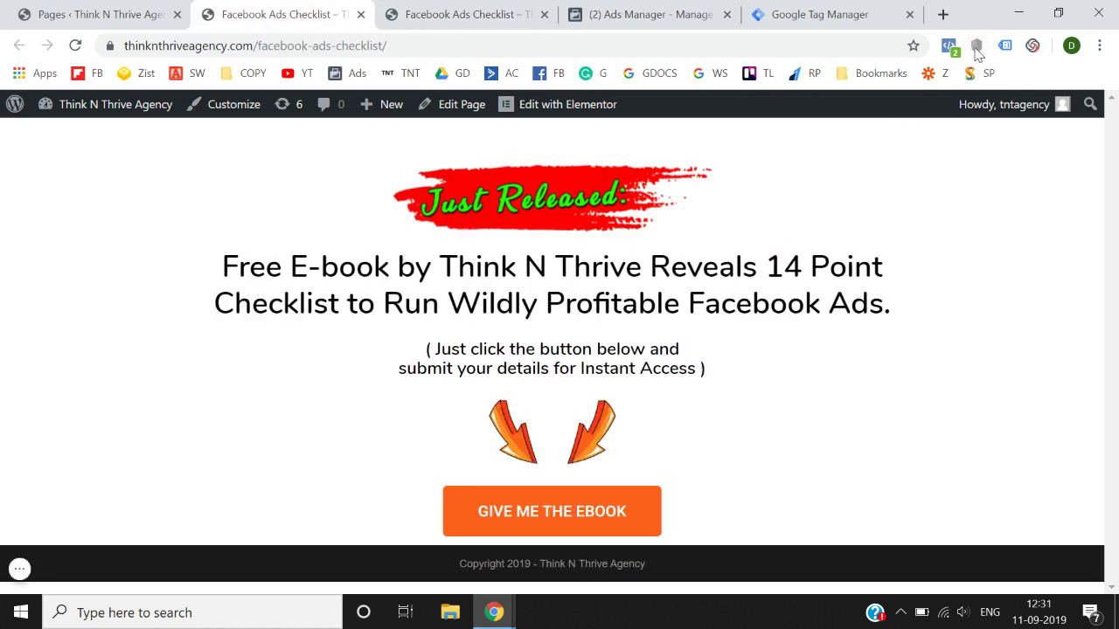
{"action": "left_click", "coordinate": [949, 45]}
{"action": "left_click", "coordinate": [465, 10]}
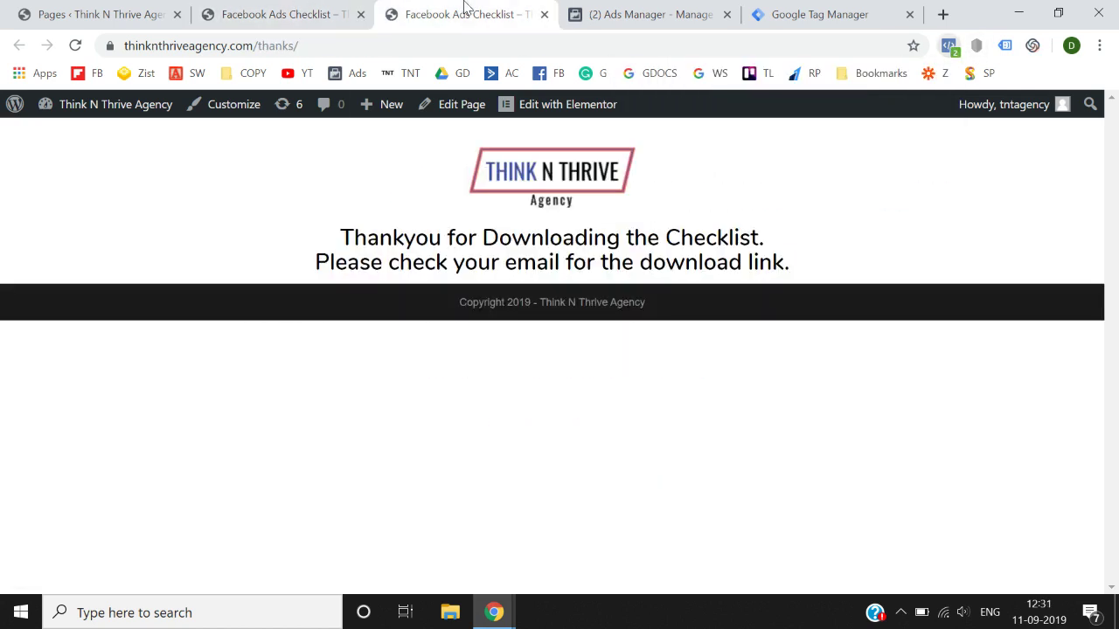
{"action": "left_click", "coordinate": [950, 48]}
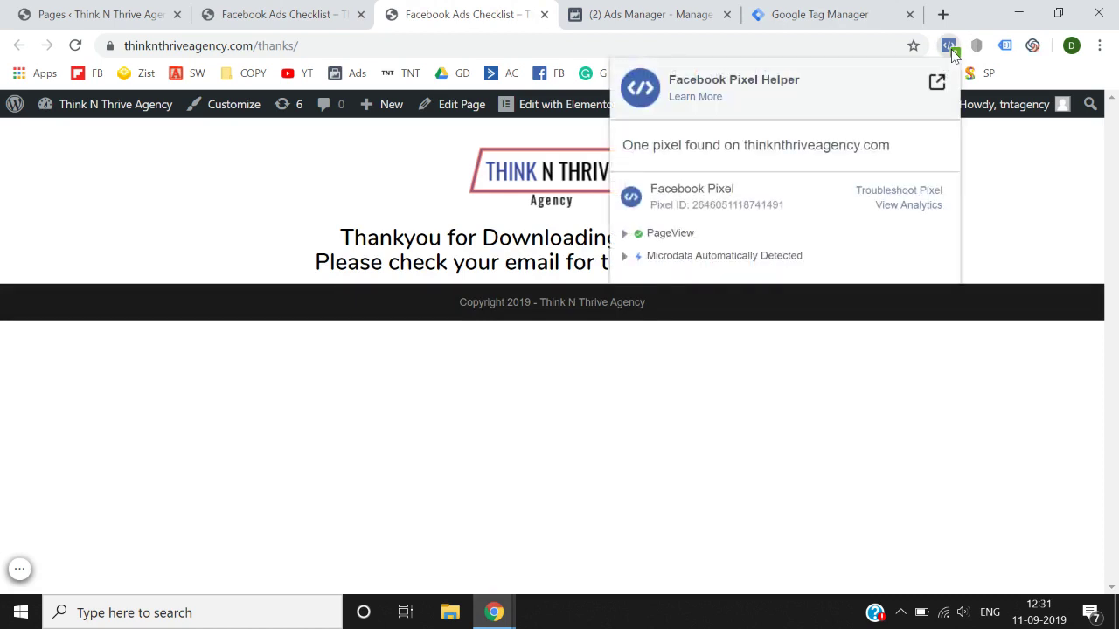
{"action": "left_click", "coordinate": [637, 428]}
Compare the headline text of the Facebook Ads Checklist page with the message on the thank-you page, highlighting each.
{"action": "left_click", "coordinate": [295, 7]}
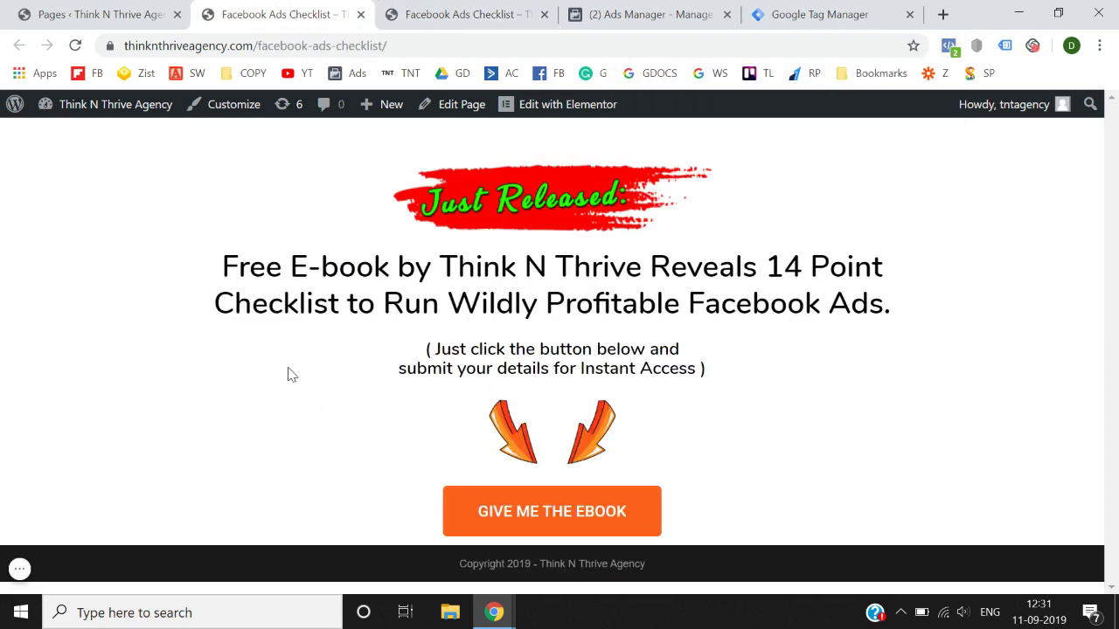
{"action": "key", "text": "ctrl+Tab"}
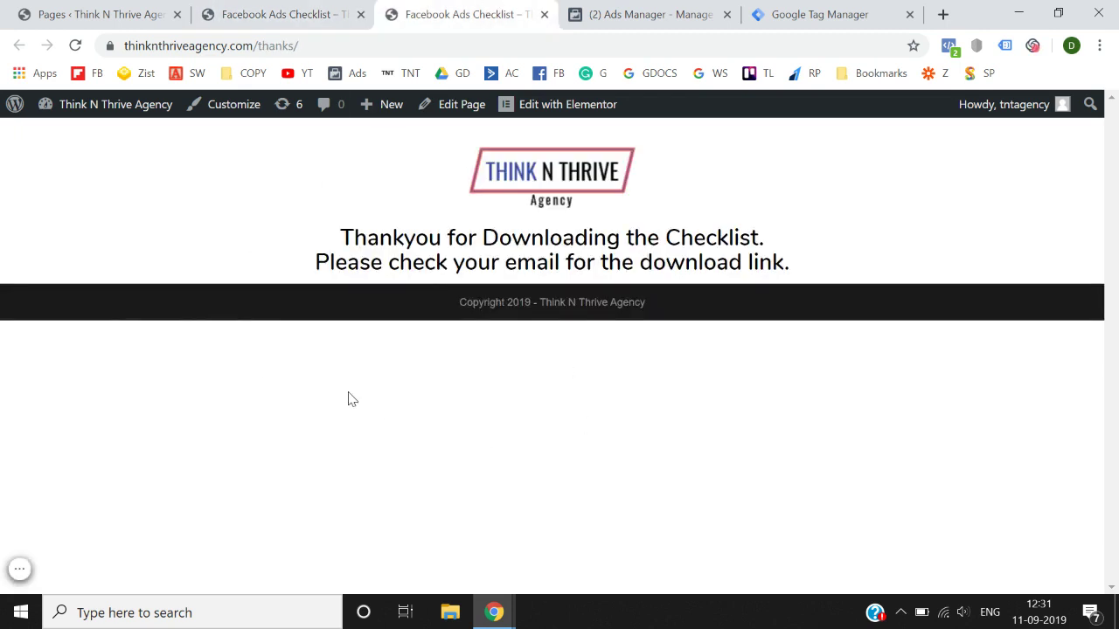
{"action": "key", "text": "ctrl+shift+Tab"}
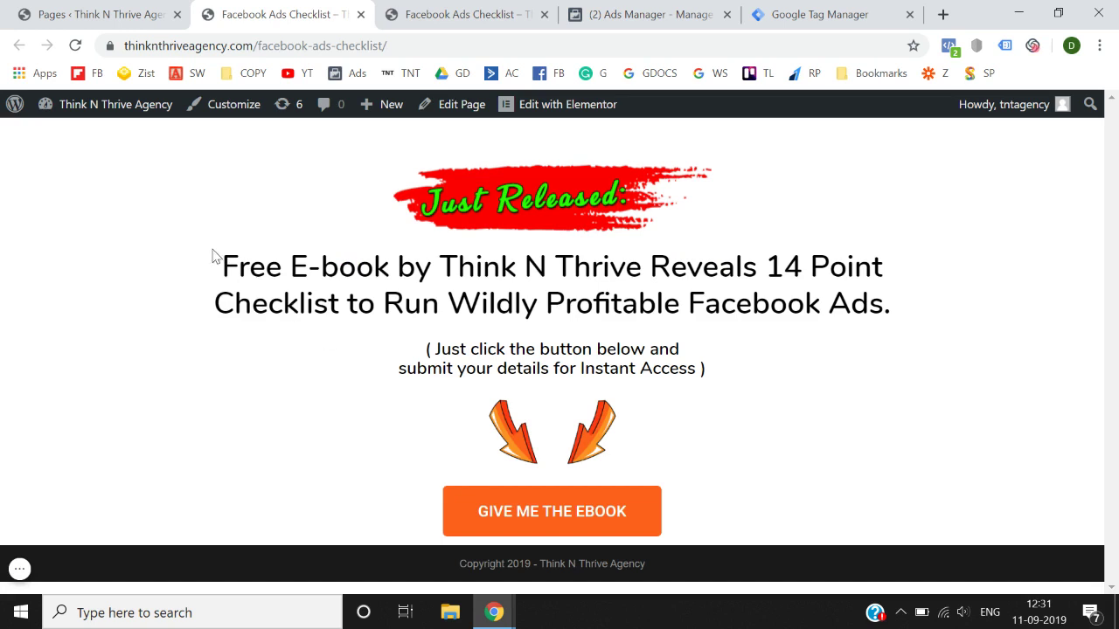
{"action": "left_click_drag", "start_coordinate": [224, 267], "coordinate": [750, 387]}
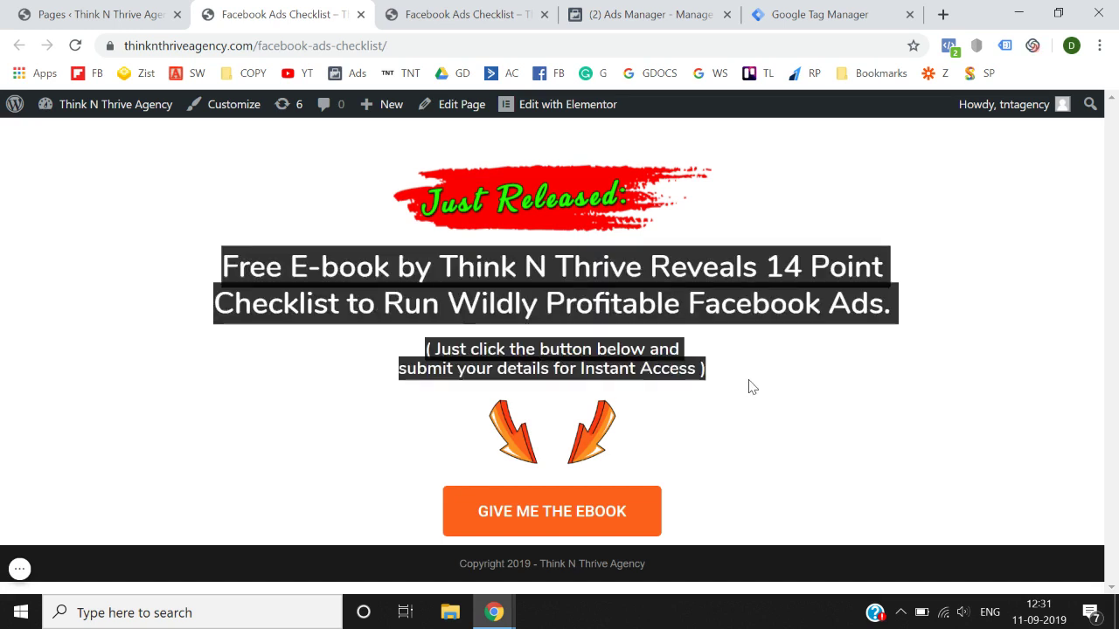
{"action": "left_click", "coordinate": [750, 388]}
{"action": "key", "text": "ctrl+Tab"}
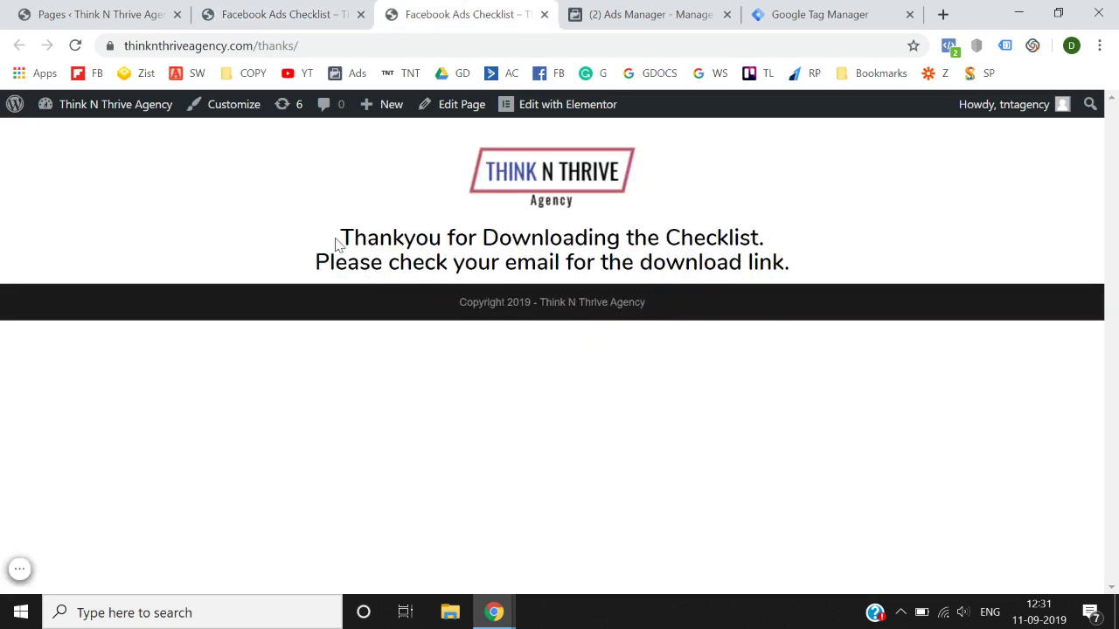
{"action": "left_click_drag", "start_coordinate": [336, 244], "coordinate": [704, 267]}
{"action": "left_click", "coordinate": [699, 267]}
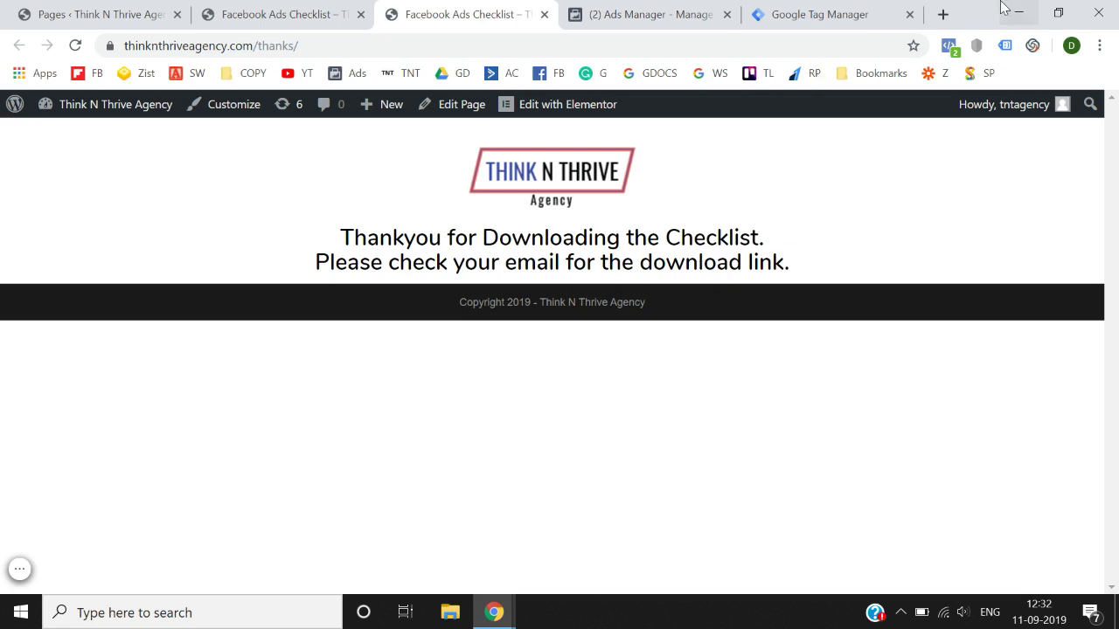
Switch to Facebook Ads Manager and open Events Manager for the ad account.
{"action": "left_click", "coordinate": [710, 12]}
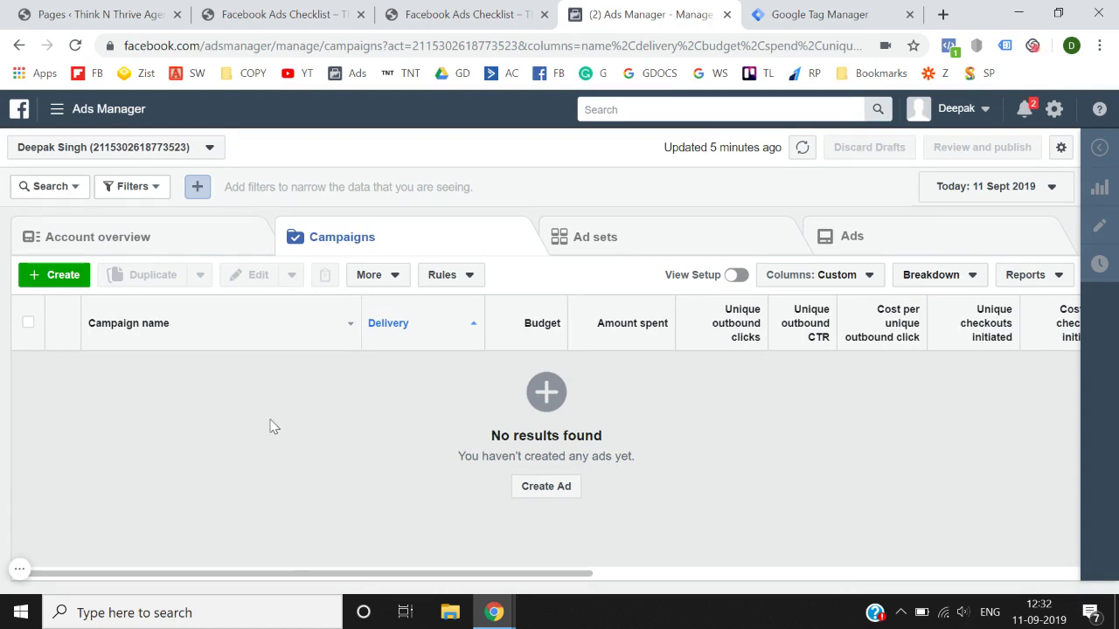
{"action": "left_click", "coordinate": [57, 112]}
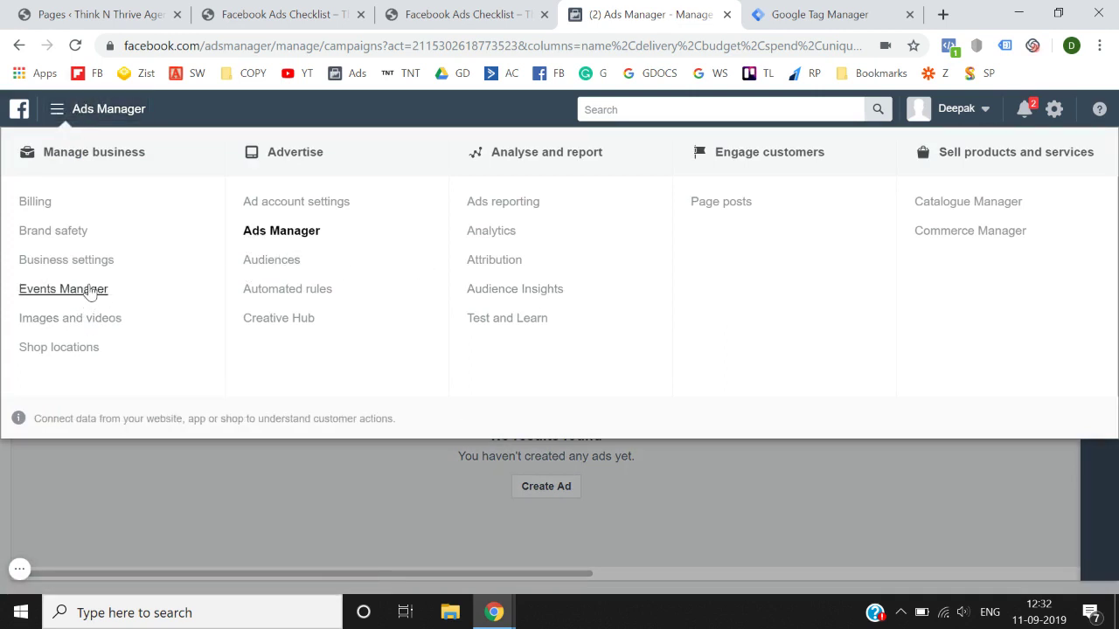
{"action": "left_click", "coordinate": [92, 289]}
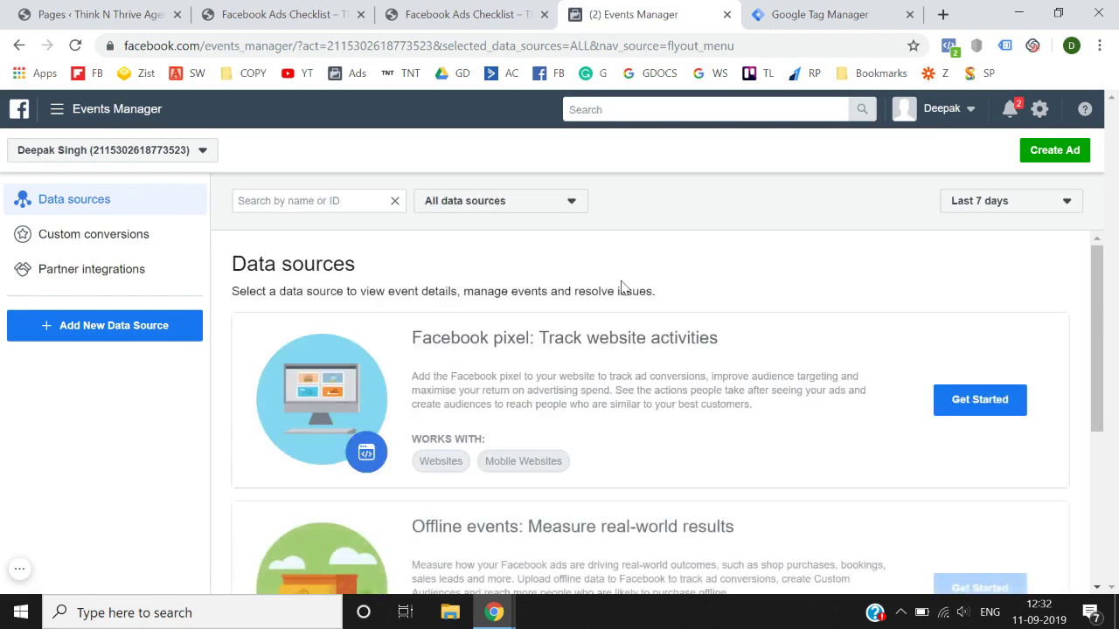
Switch Events Manager from the personal ad account to the 100 Days Course ad account under the 100dayscourse business.
{"action": "scroll", "coordinate": [620, 289], "scroll_direction": "down", "scroll_amount": 3}
{"action": "scroll", "coordinate": [623, 287], "scroll_direction": "up", "scroll_amount": 3}
{"action": "scroll", "coordinate": [556, 384], "scroll_direction": "down", "scroll_amount": 4}
{"action": "scroll", "coordinate": [557, 392], "scroll_direction": "up", "scroll_amount": 4}
{"action": "left_click", "coordinate": [177, 152]}
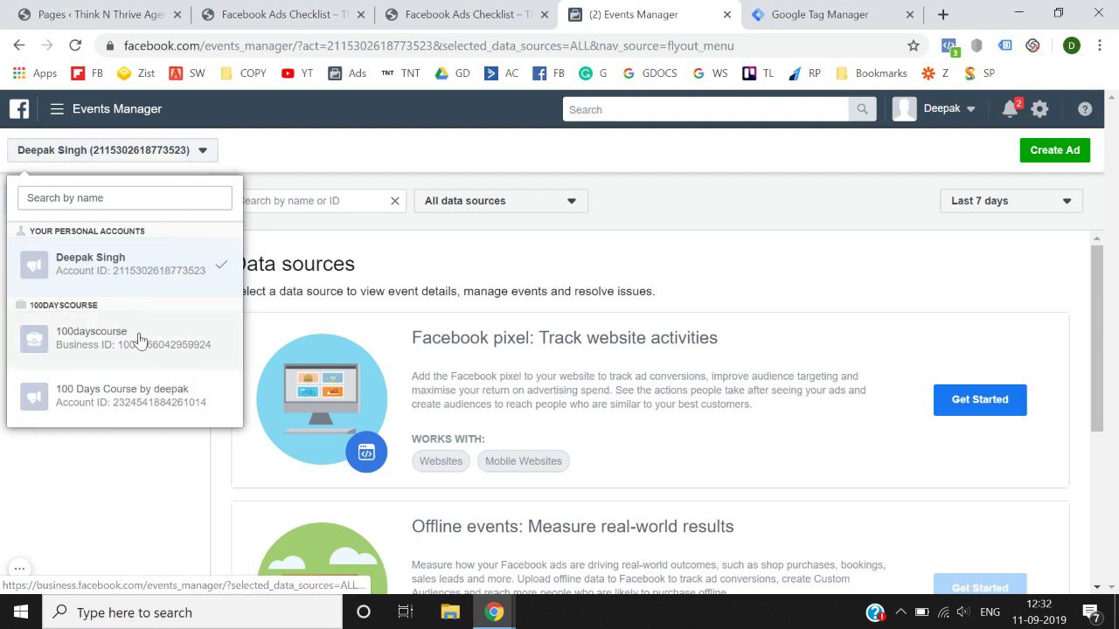
{"action": "left_click", "coordinate": [155, 402]}
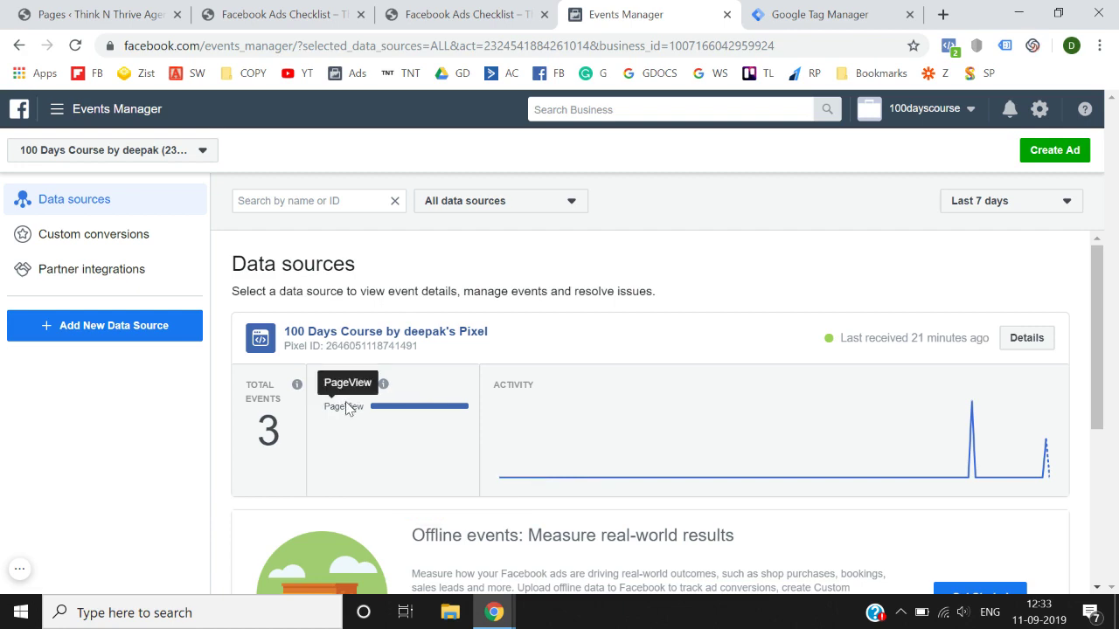
Look over the account's data sources and open the details of the 100 Days Course pixel.
{"action": "scroll", "coordinate": [573, 322], "scroll_direction": "down", "scroll_amount": 3}
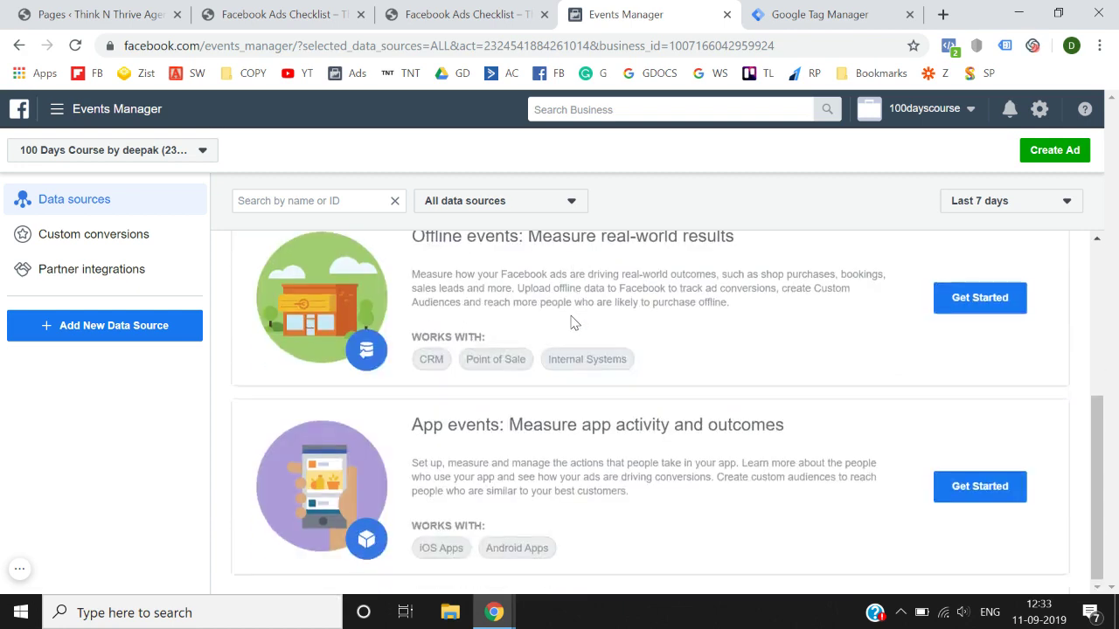
{"action": "scroll", "coordinate": [572, 323], "scroll_direction": "up", "scroll_amount": 3}
{"action": "scroll", "coordinate": [572, 322], "scroll_direction": "down", "scroll_amount": 3}
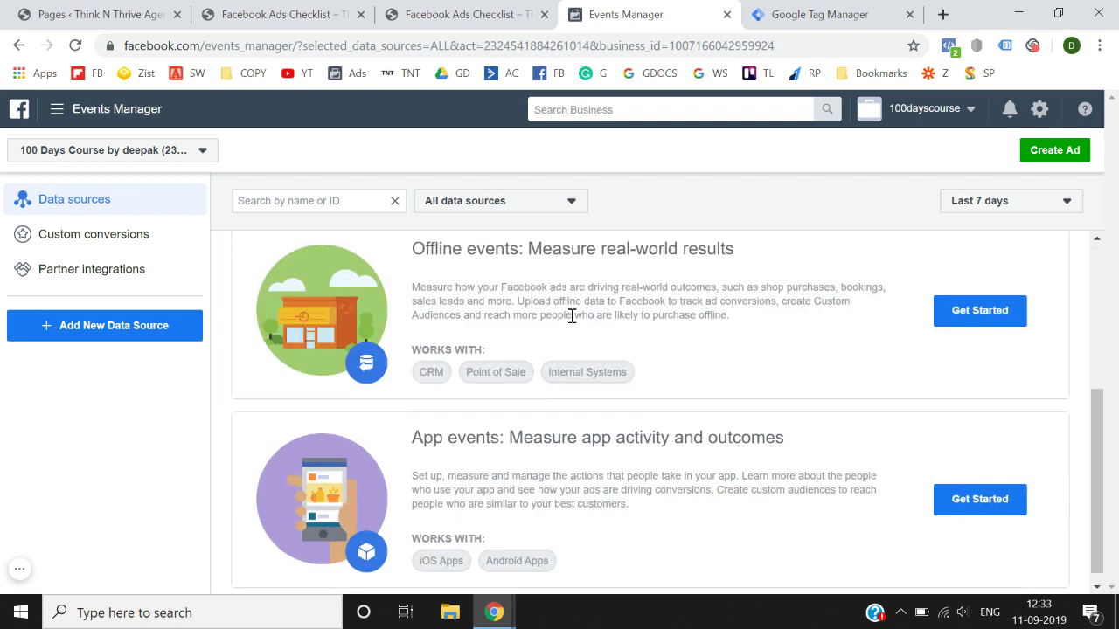
{"action": "scroll", "coordinate": [574, 320], "scroll_direction": "down", "scroll_amount": 1}
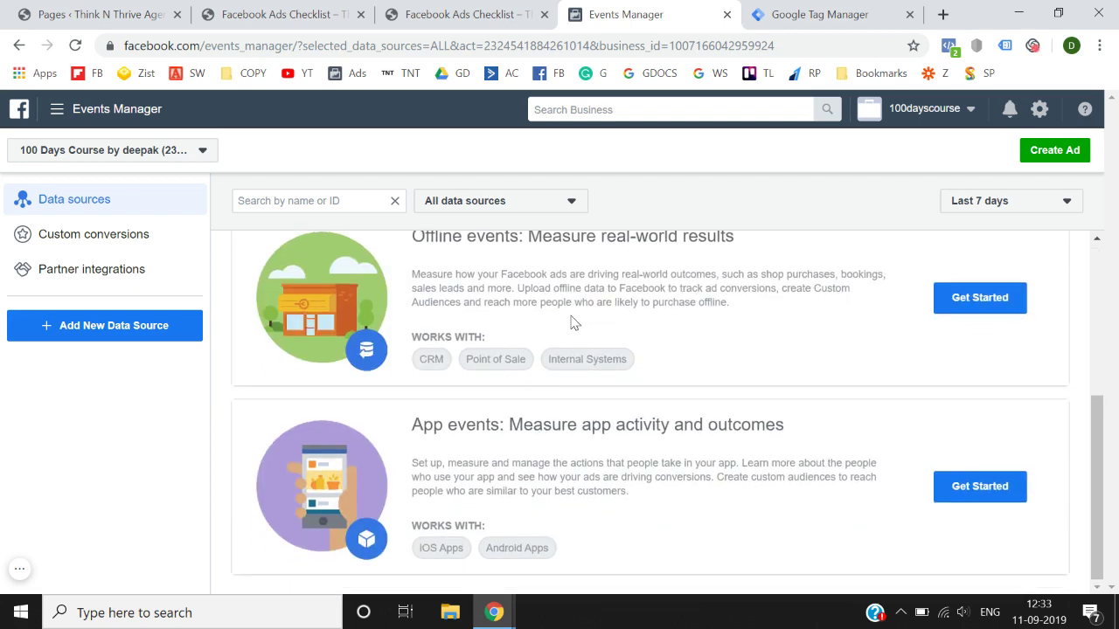
{"action": "scroll", "coordinate": [573, 323], "scroll_direction": "up", "scroll_amount": 3}
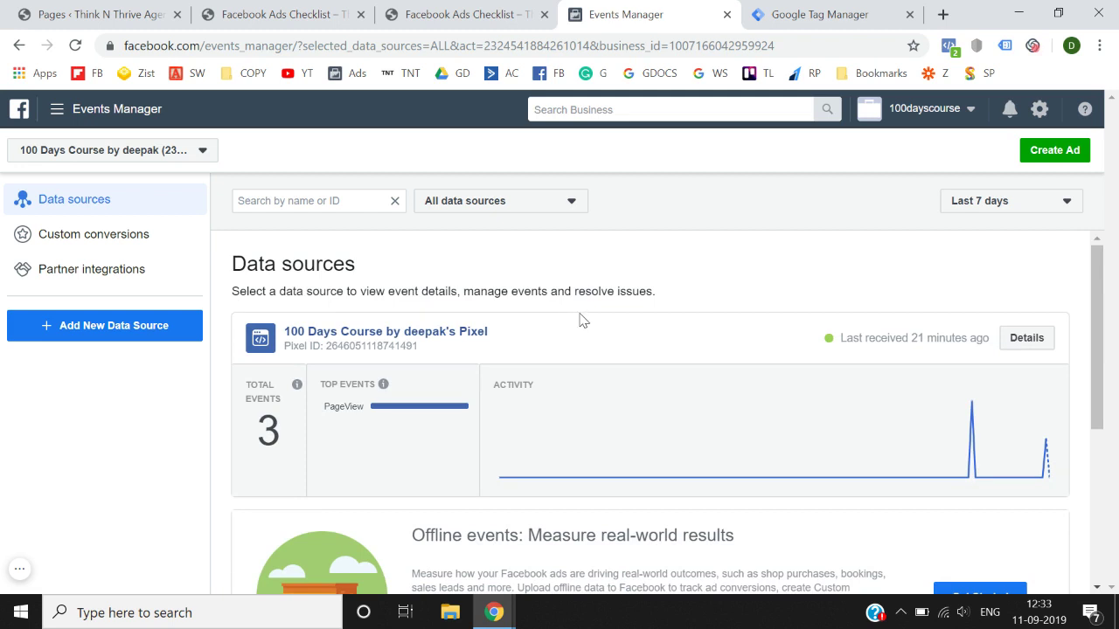
{"action": "left_click", "coordinate": [1027, 341]}
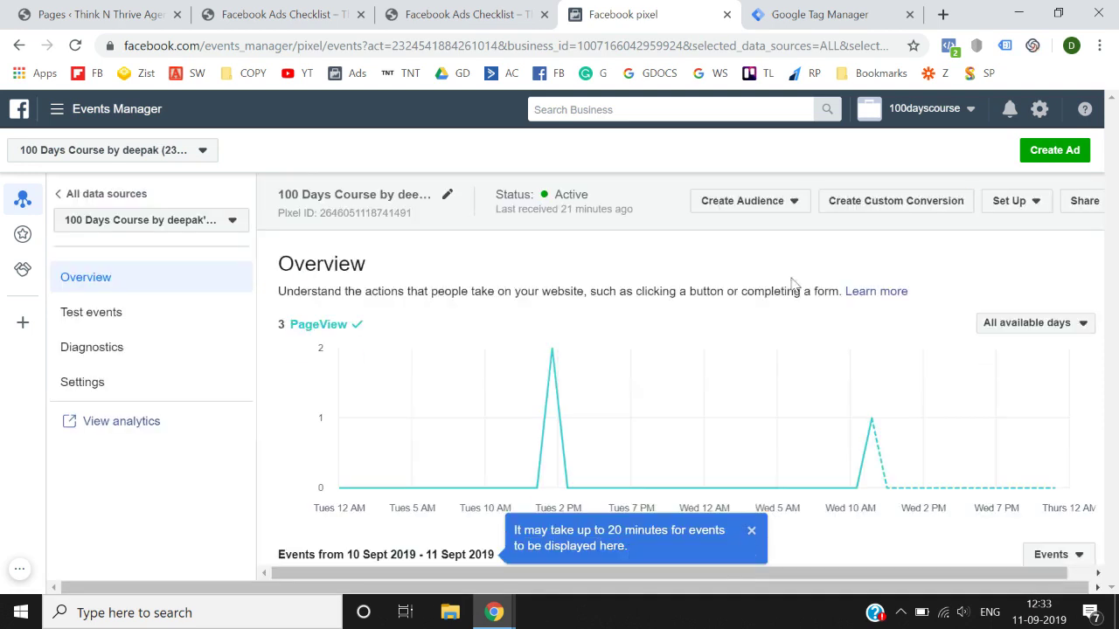
View the pixel's base code in the manual installation instructions, and close the instructions.
{"action": "left_click", "coordinate": [996, 210]}
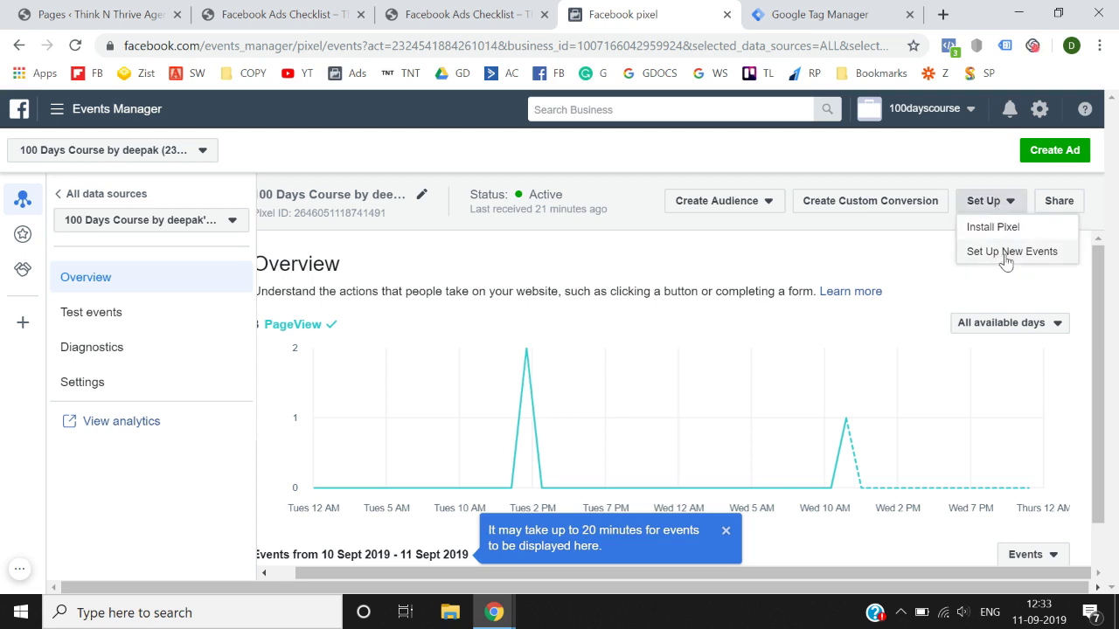
{"action": "left_click", "coordinate": [981, 226]}
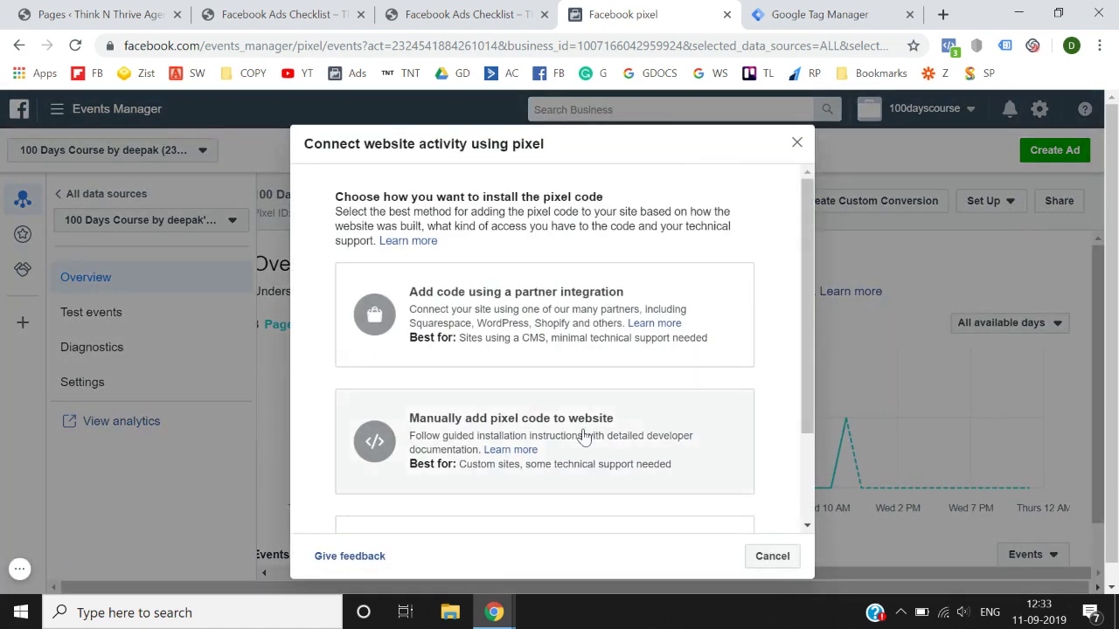
{"action": "left_click", "coordinate": [583, 437]}
{"action": "scroll", "coordinate": [584, 437], "scroll_direction": "down", "scroll_amount": 3}
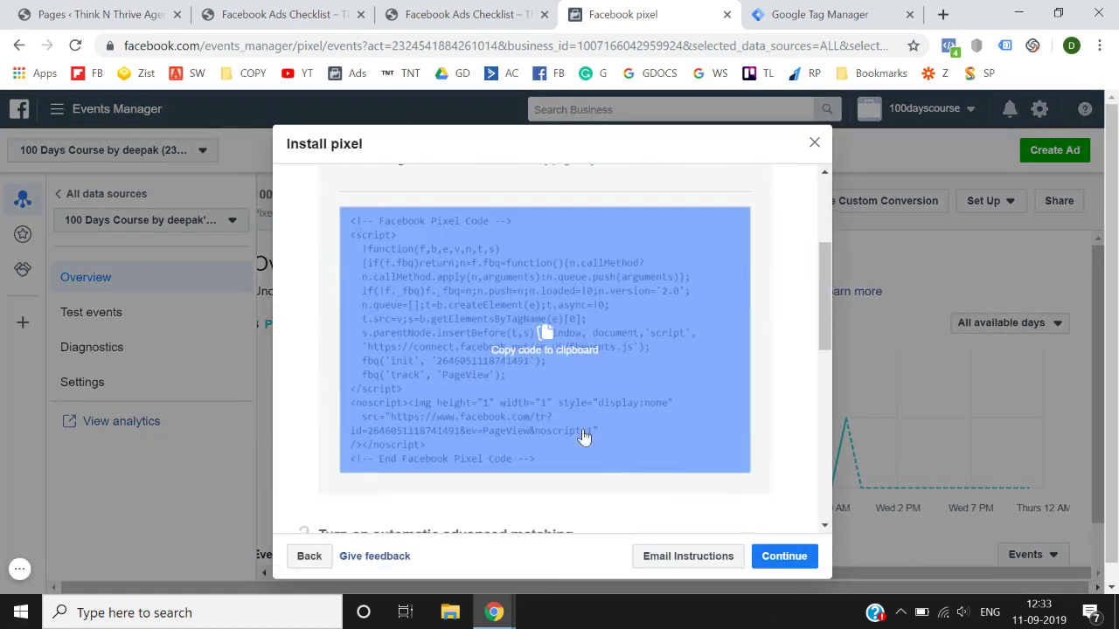
{"action": "scroll", "coordinate": [600, 370], "scroll_direction": "up", "scroll_amount": 3}
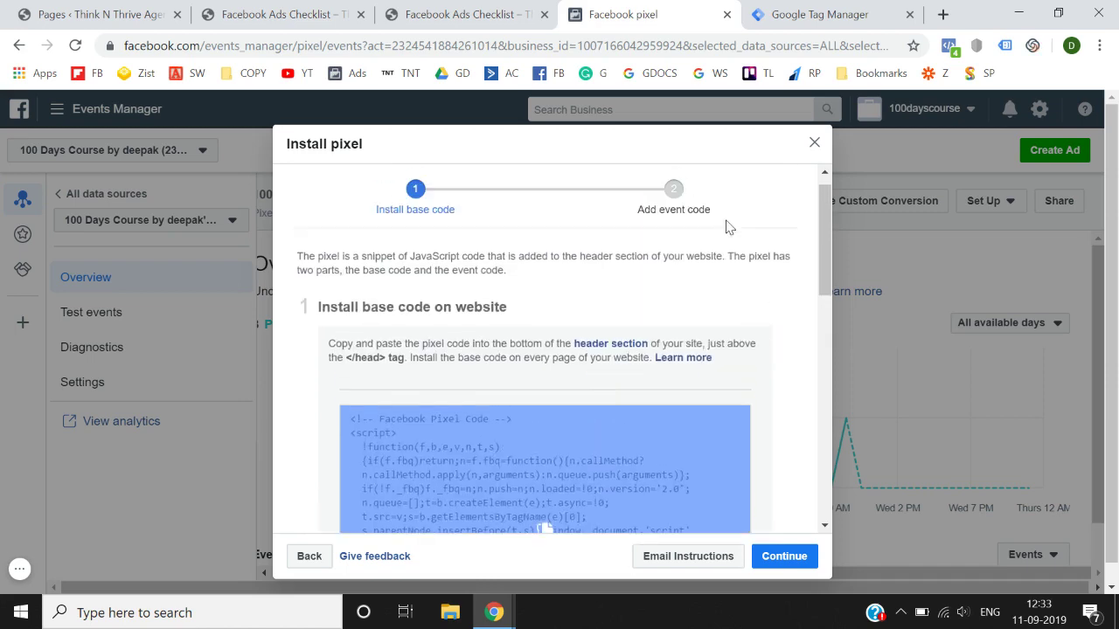
{"action": "left_click", "coordinate": [814, 143]}
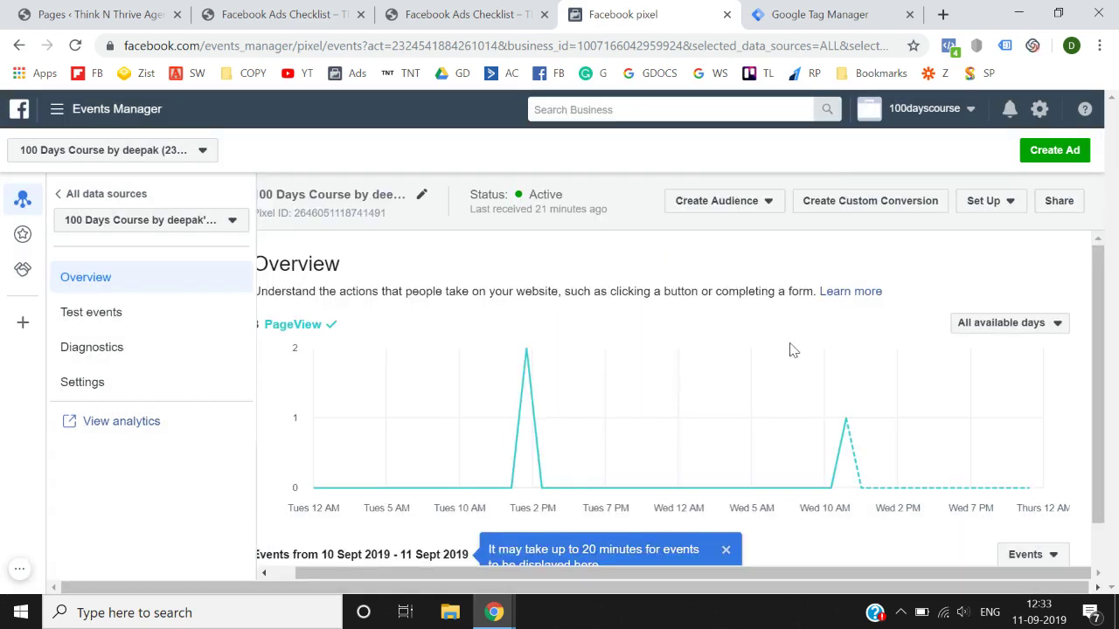
Start setting up new events for the pixel and choose to add the event code manually.
{"action": "left_click", "coordinate": [1001, 204]}
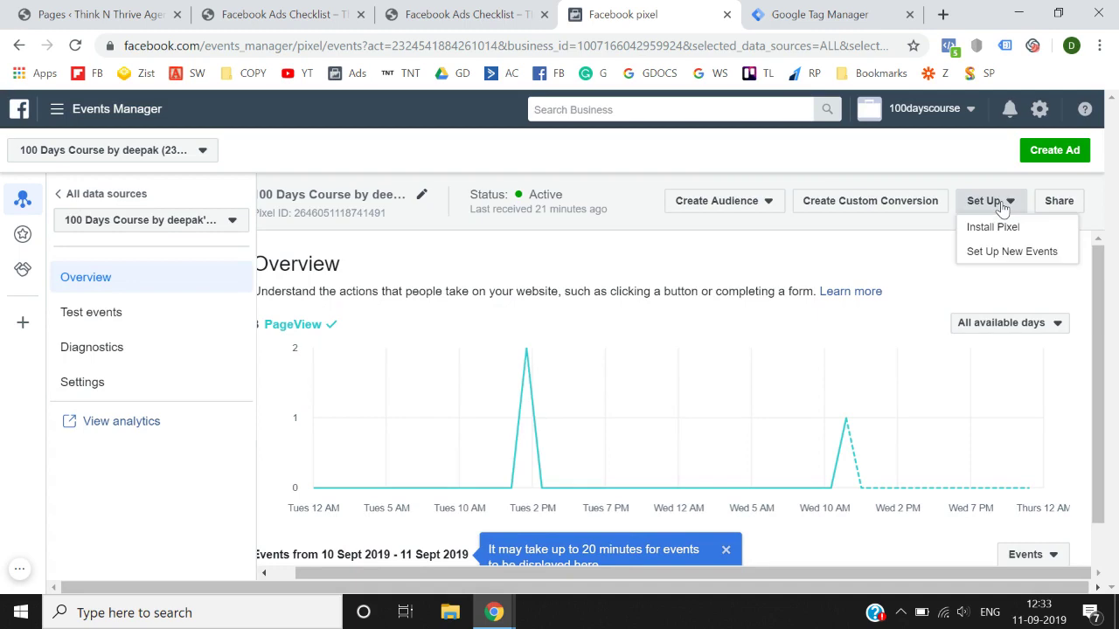
{"action": "left_click", "coordinate": [988, 260]}
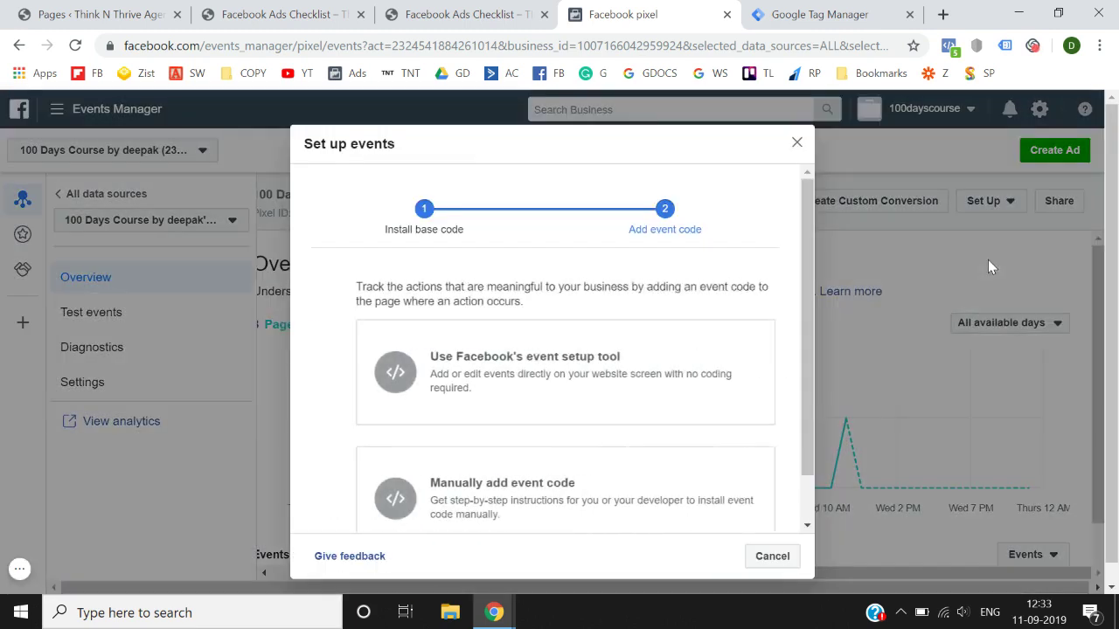
{"action": "scroll", "coordinate": [644, 362], "scroll_direction": "down", "scroll_amount": 1}
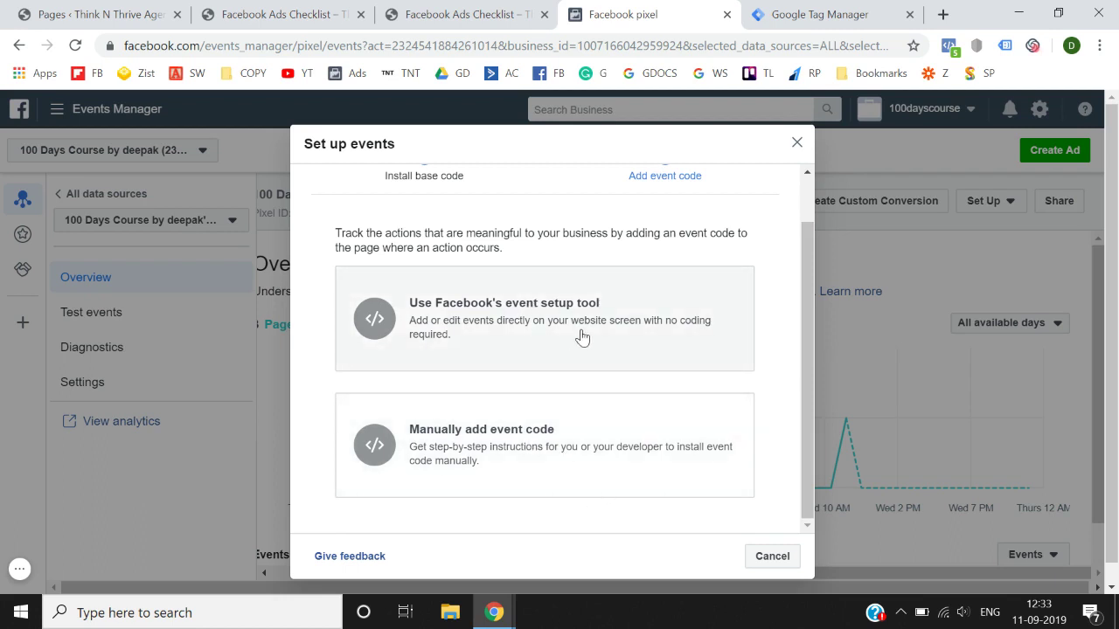
{"action": "left_click", "coordinate": [526, 458]}
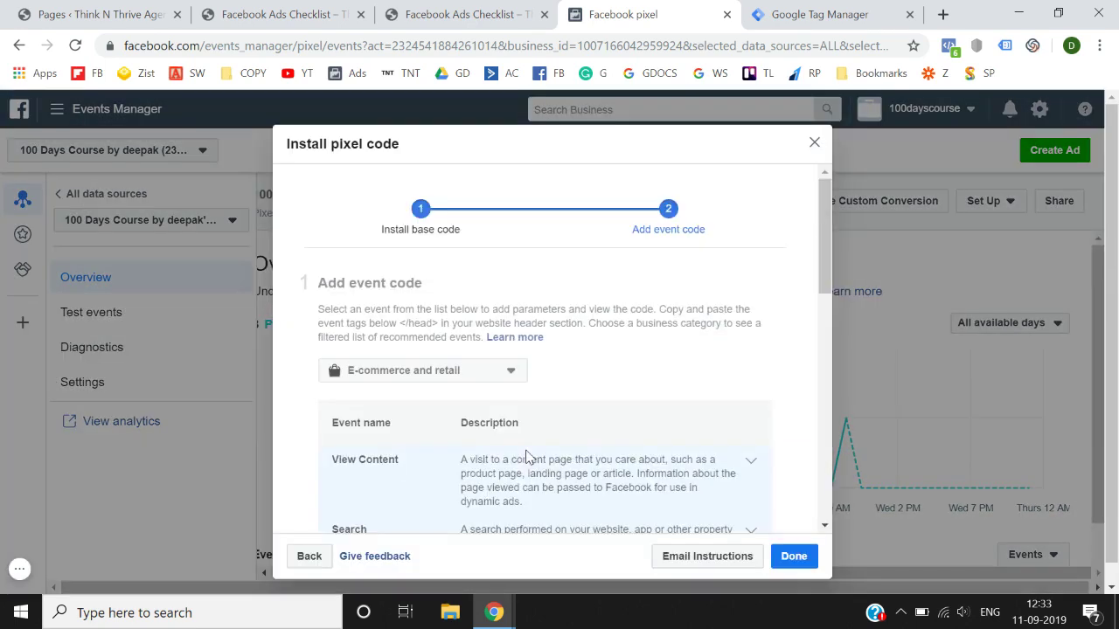
Review the recommended E-commerce and retail events and their descriptions, from View Content through Schedule.
{"action": "scroll", "coordinate": [544, 407], "scroll_direction": "down", "scroll_amount": 5}
{"action": "scroll", "coordinate": [545, 408], "scroll_direction": "down", "scroll_amount": 4}
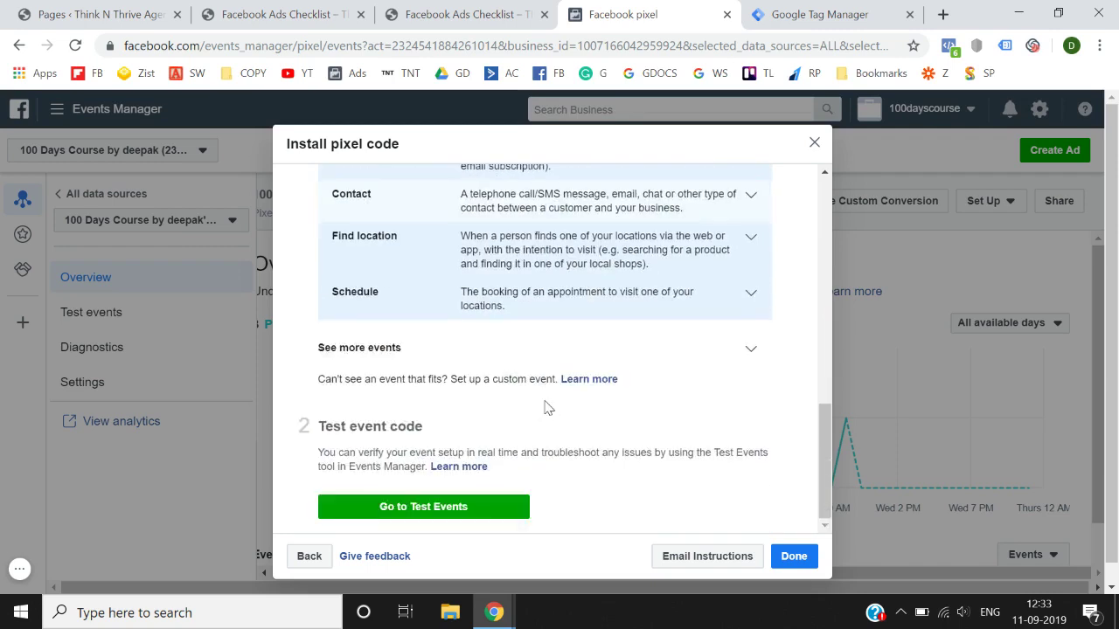
{"action": "scroll", "coordinate": [545, 406], "scroll_direction": "up", "scroll_amount": 10}
{"action": "scroll", "coordinate": [547, 407], "scroll_direction": "down", "scroll_amount": 2}
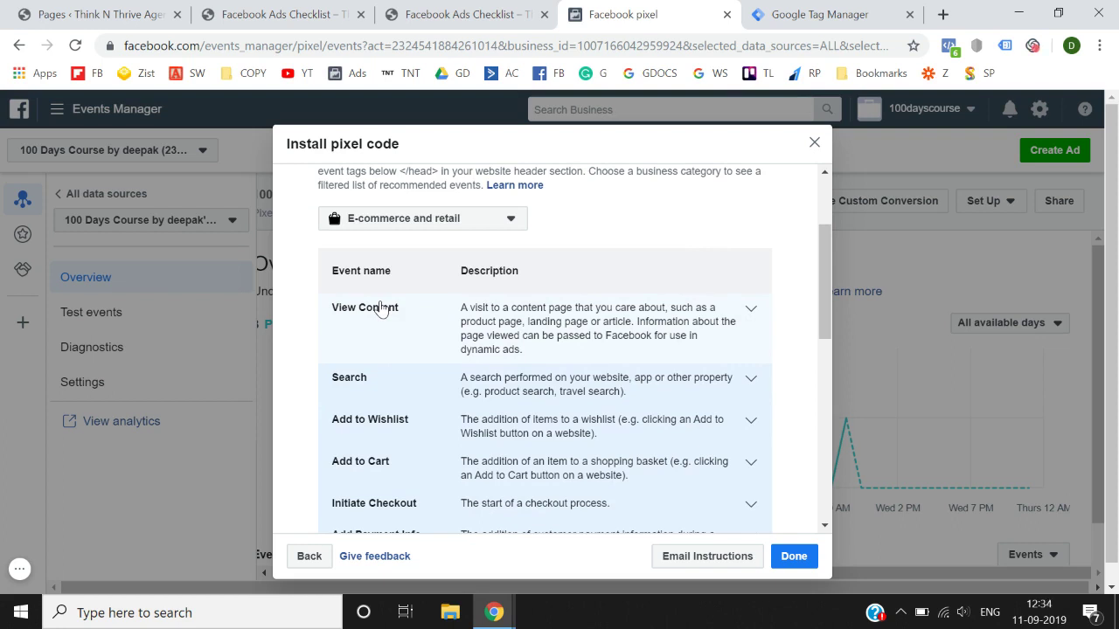
{"action": "scroll", "coordinate": [381, 309], "scroll_direction": "down", "scroll_amount": 1}
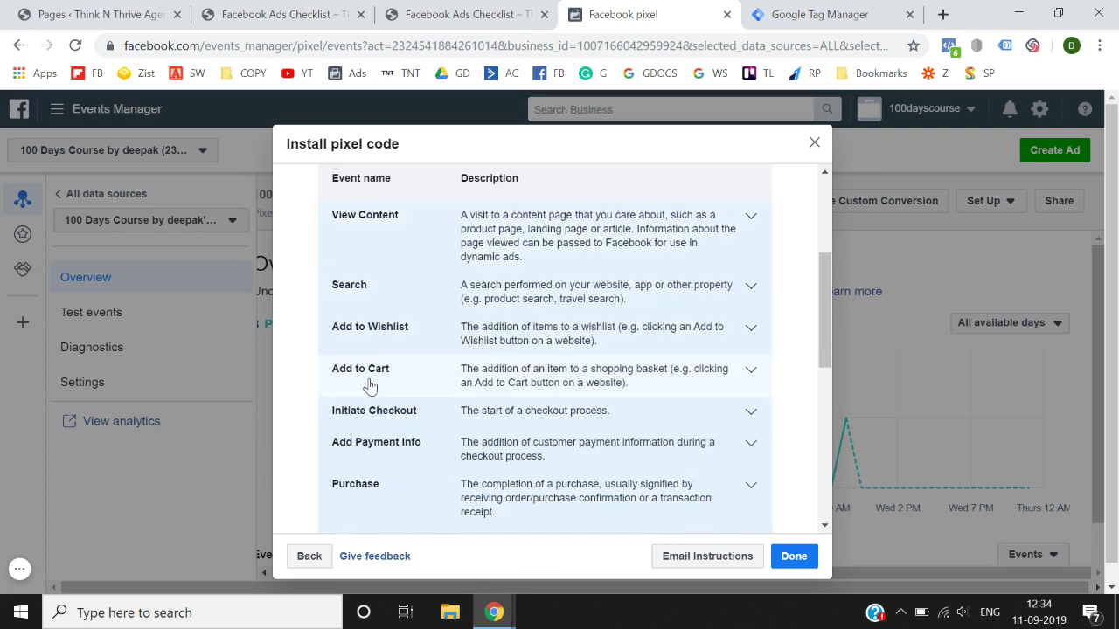
{"action": "scroll", "coordinate": [370, 385], "scroll_direction": "down", "scroll_amount": 1}
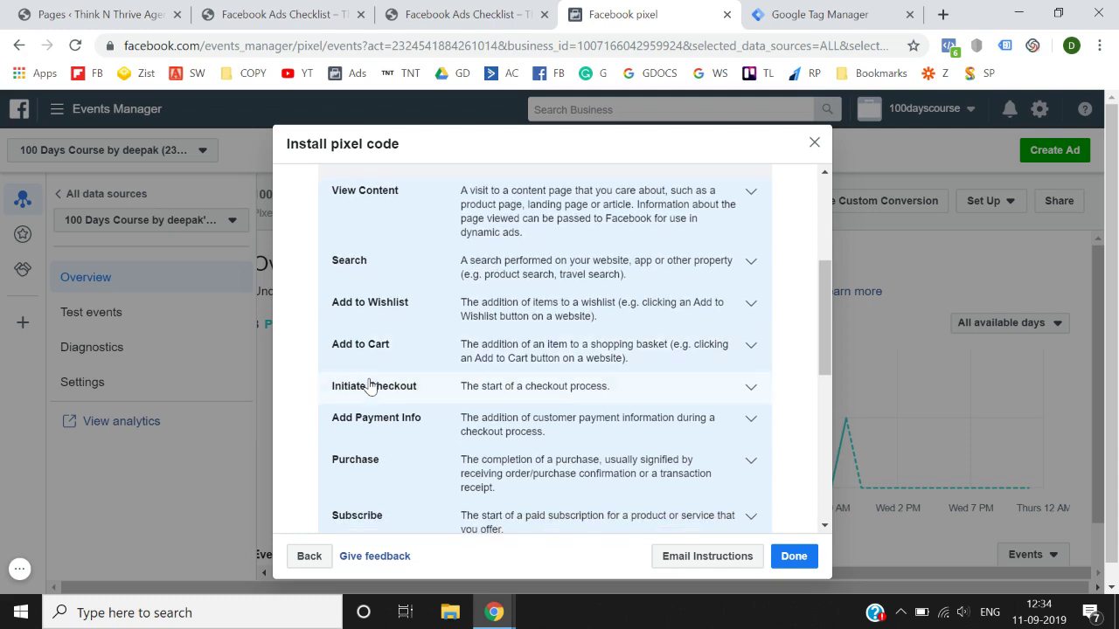
{"action": "scroll", "coordinate": [378, 459], "scroll_direction": "down", "scroll_amount": 1}
{"action": "scroll", "coordinate": [407, 472], "scroll_direction": "down", "scroll_amount": 1}
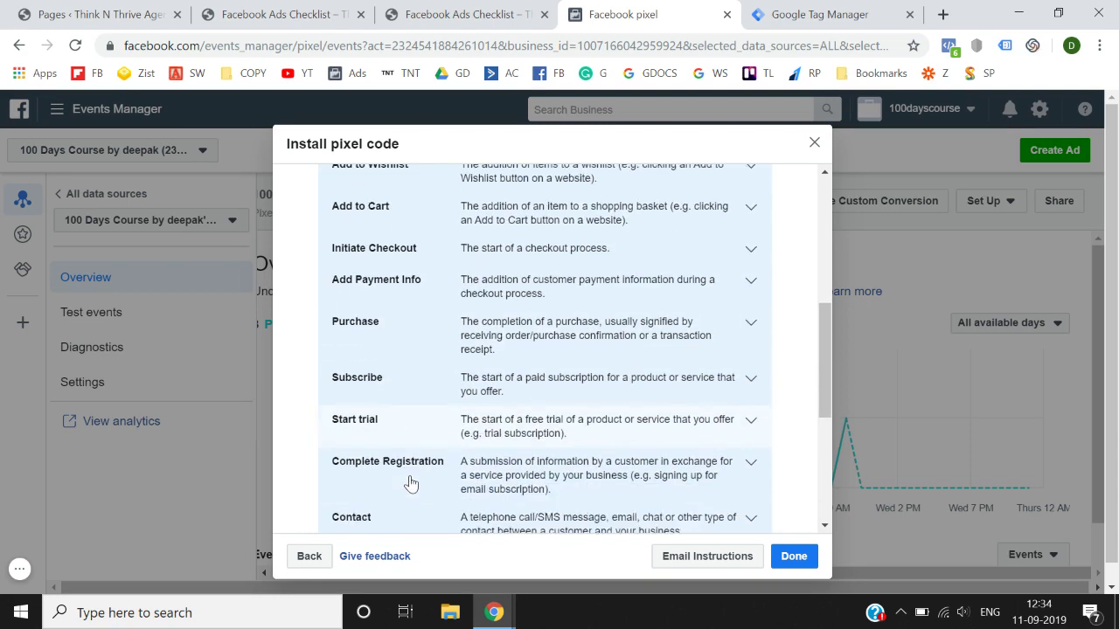
{"action": "scroll", "coordinate": [454, 466], "scroll_direction": "down", "scroll_amount": 2}
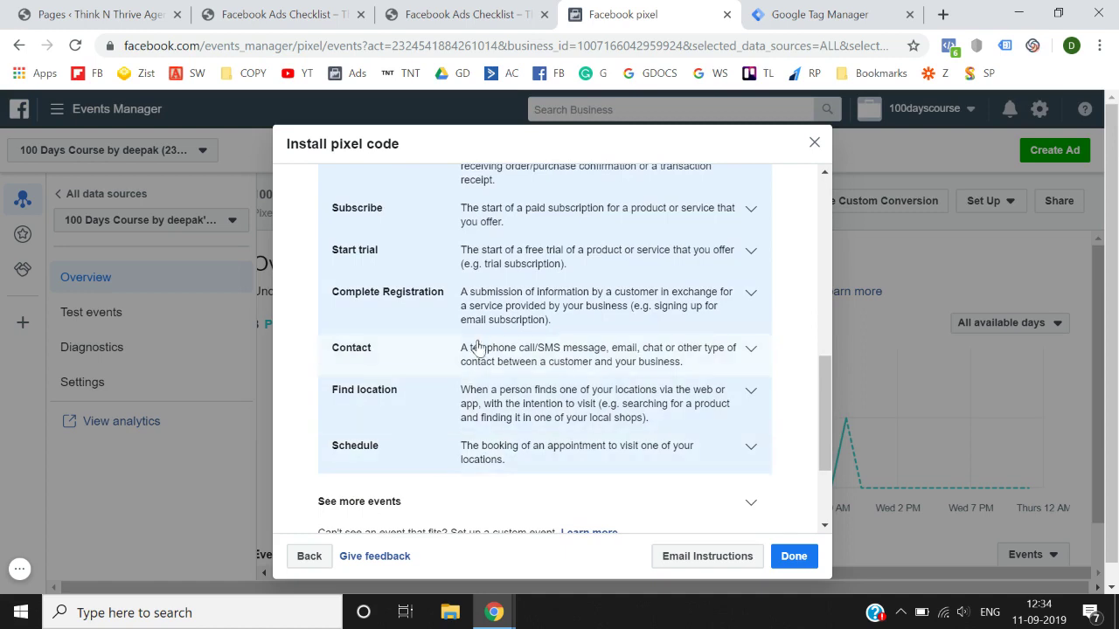
{"action": "scroll", "coordinate": [477, 347], "scroll_direction": "up", "scroll_amount": 2}
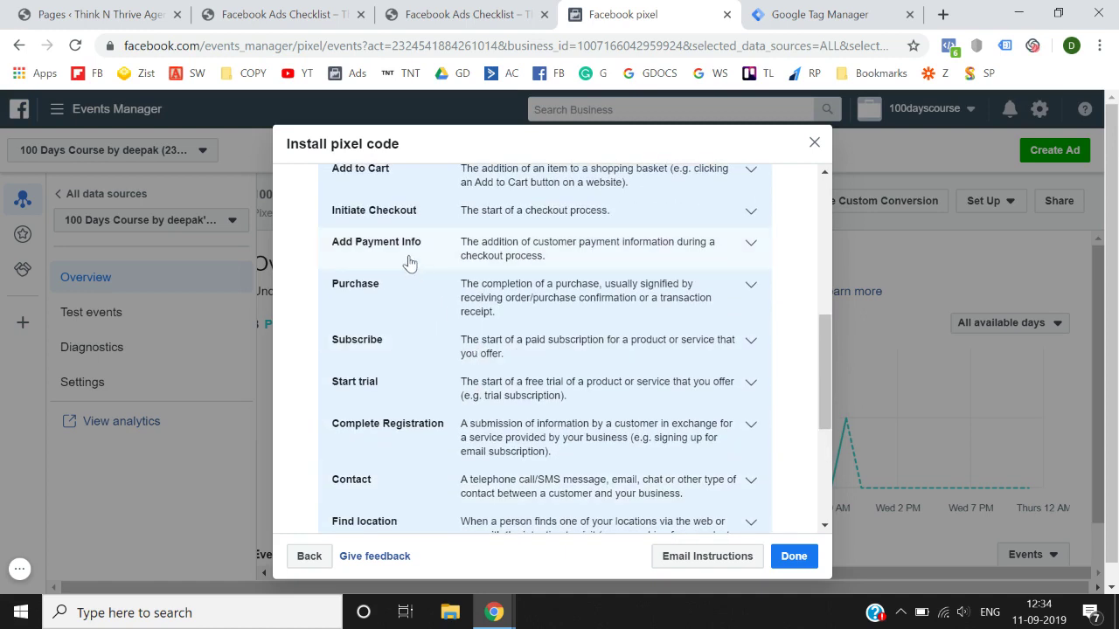
{"action": "scroll", "coordinate": [409, 262], "scroll_direction": "up", "scroll_amount": 1}
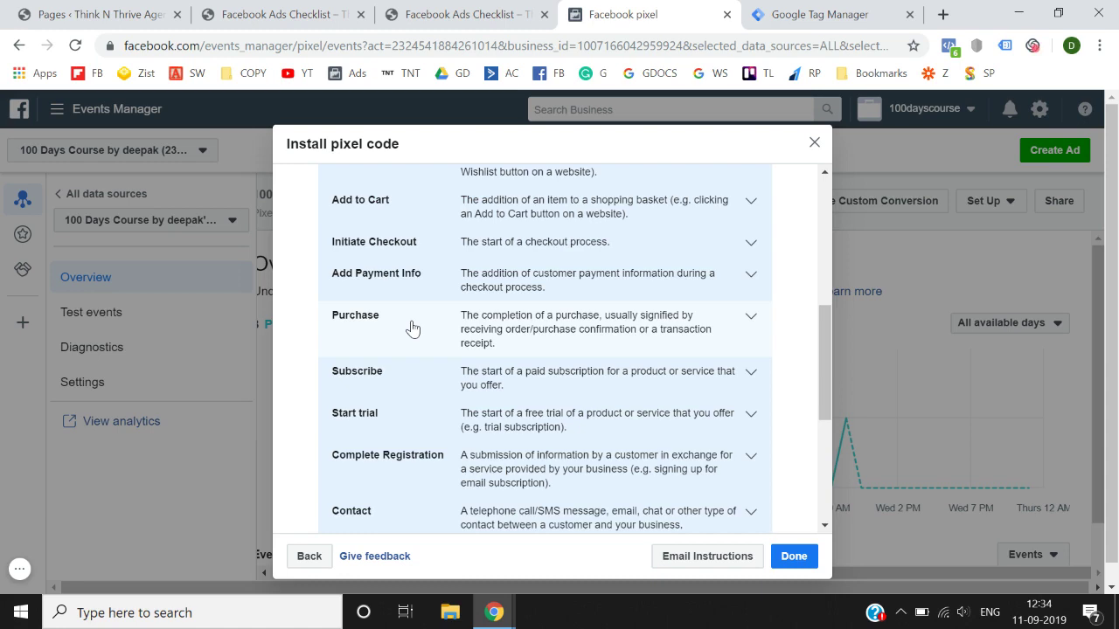
{"action": "scroll", "coordinate": [413, 329], "scroll_direction": "down", "scroll_amount": 3}
{"action": "scroll", "coordinate": [413, 329], "scroll_direction": "down", "scroll_amount": 1}
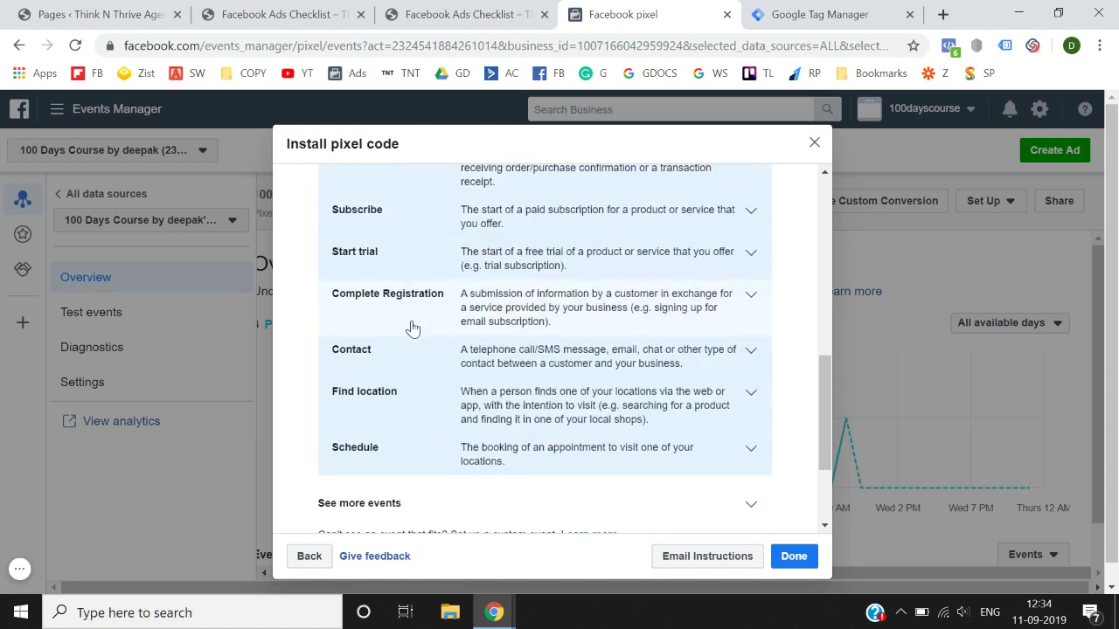
{"action": "scroll", "coordinate": [413, 329], "scroll_direction": "up", "scroll_amount": 10}
{"action": "scroll", "coordinate": [449, 381], "scroll_direction": "down", "scroll_amount": 2}
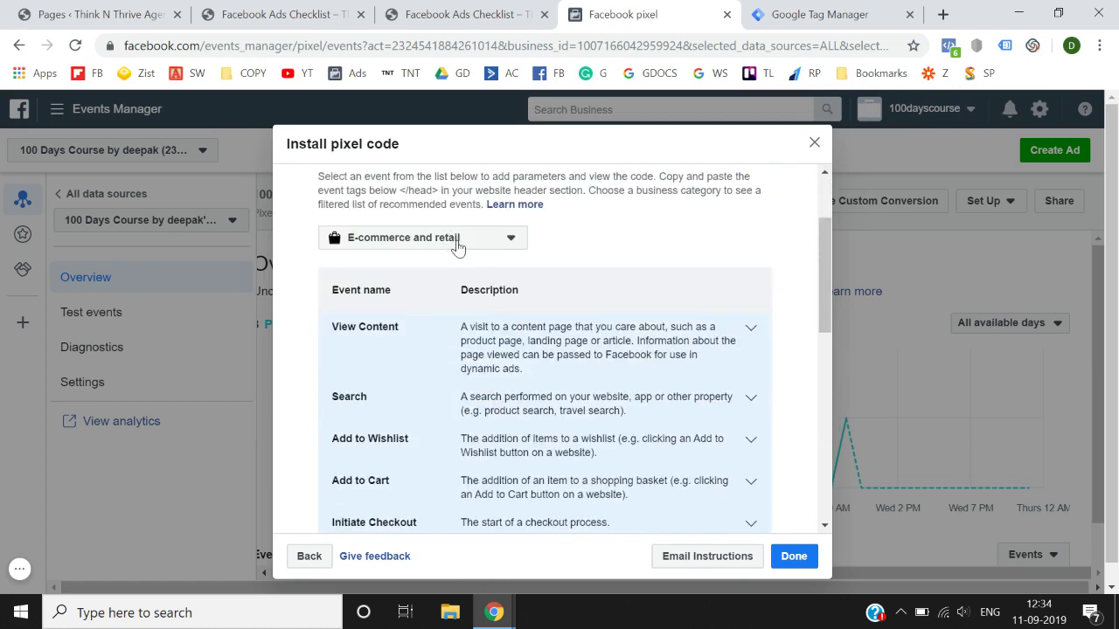
Change the business category for the recommended event list to Other business category.
{"action": "left_click", "coordinate": [457, 247]}
{"action": "scroll", "coordinate": [449, 350], "scroll_direction": "down", "scroll_amount": 1}
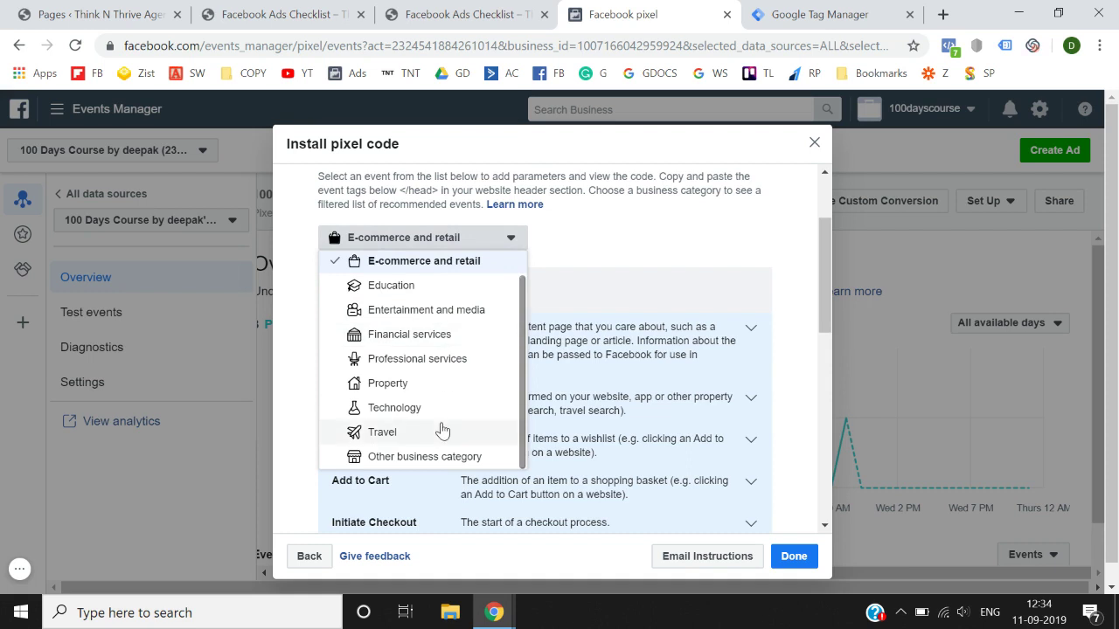
{"action": "scroll", "coordinate": [445, 459], "scroll_direction": "up", "scroll_amount": 1}
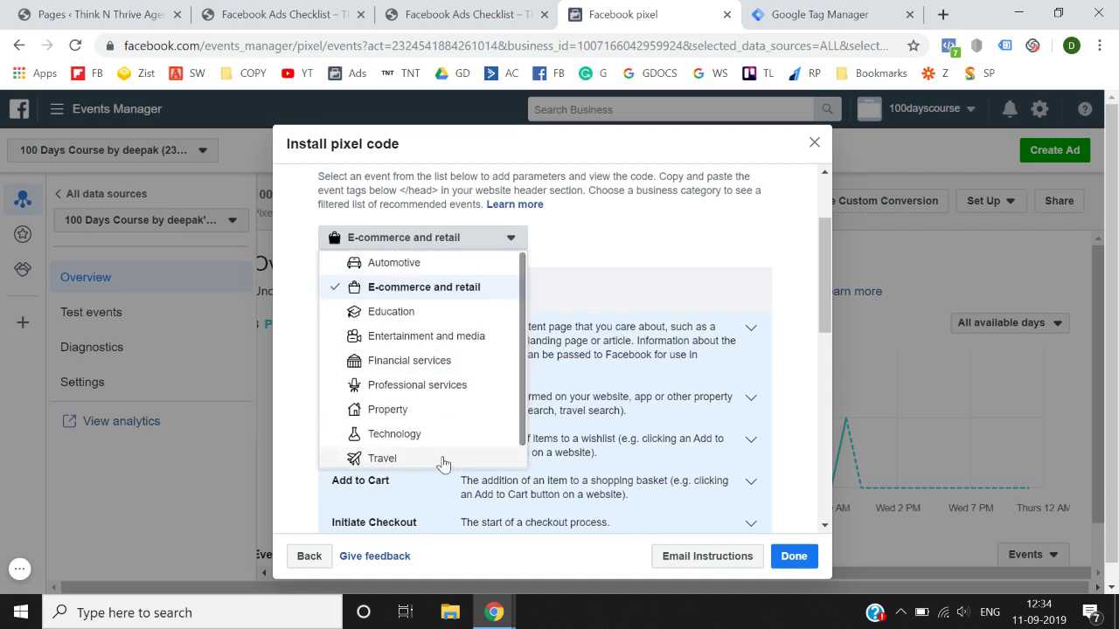
{"action": "scroll", "coordinate": [443, 462], "scroll_direction": "down", "scroll_amount": 1}
{"action": "left_click", "coordinate": [426, 469]}
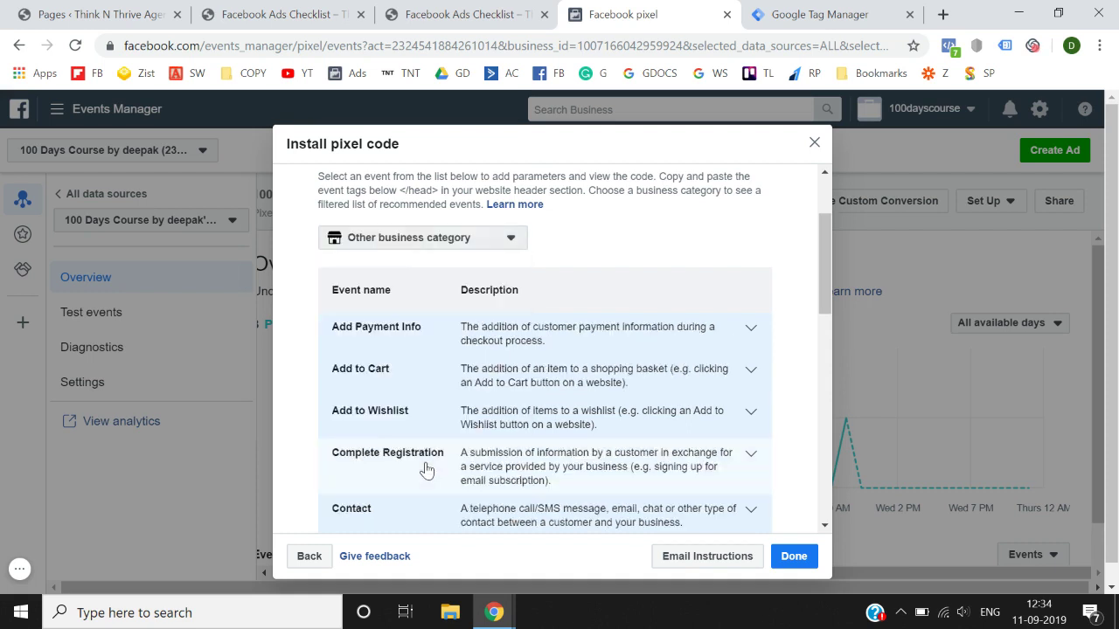
Examine the Lead, Complete Registration and Contact events, checking them against the checklist thank-you page, and close the event code instructions.
{"action": "scroll", "coordinate": [426, 470], "scroll_direction": "down", "scroll_amount": 4}
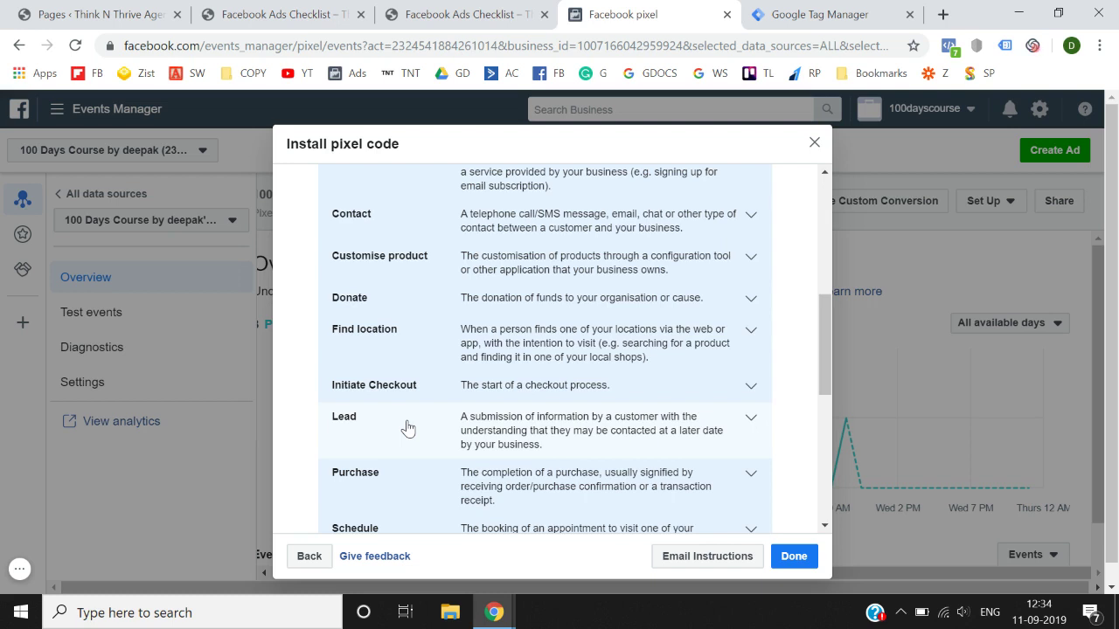
{"action": "scroll", "coordinate": [408, 427], "scroll_direction": "up", "scroll_amount": 1}
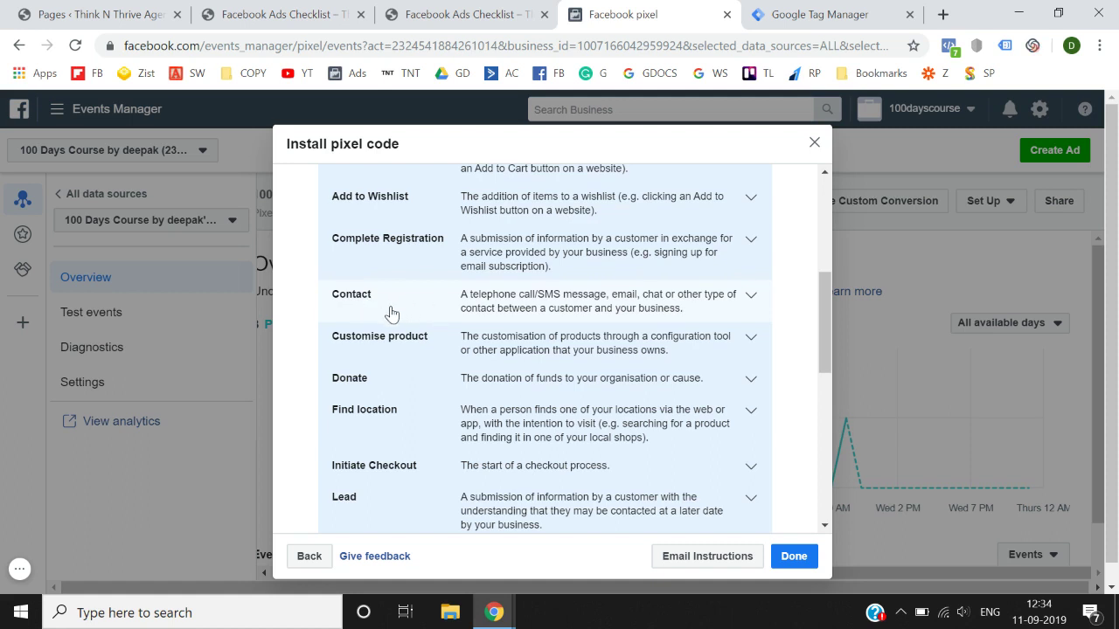
{"action": "left_click", "coordinate": [468, 11]}
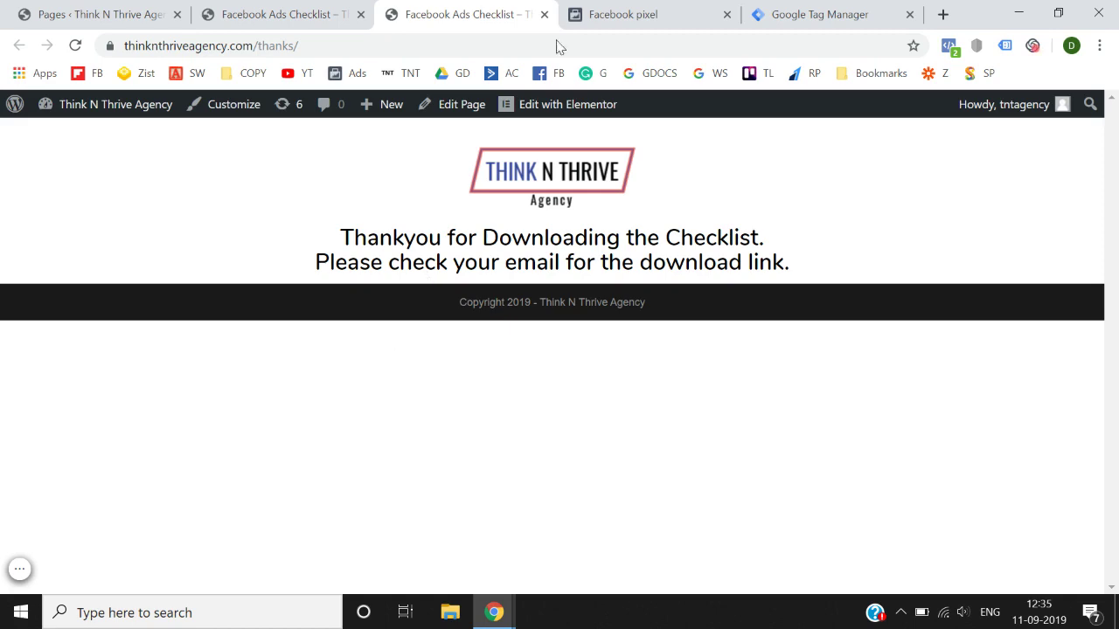
{"action": "left_click", "coordinate": [644, 12]}
{"action": "scroll", "coordinate": [455, 370], "scroll_direction": "down", "scroll_amount": 1}
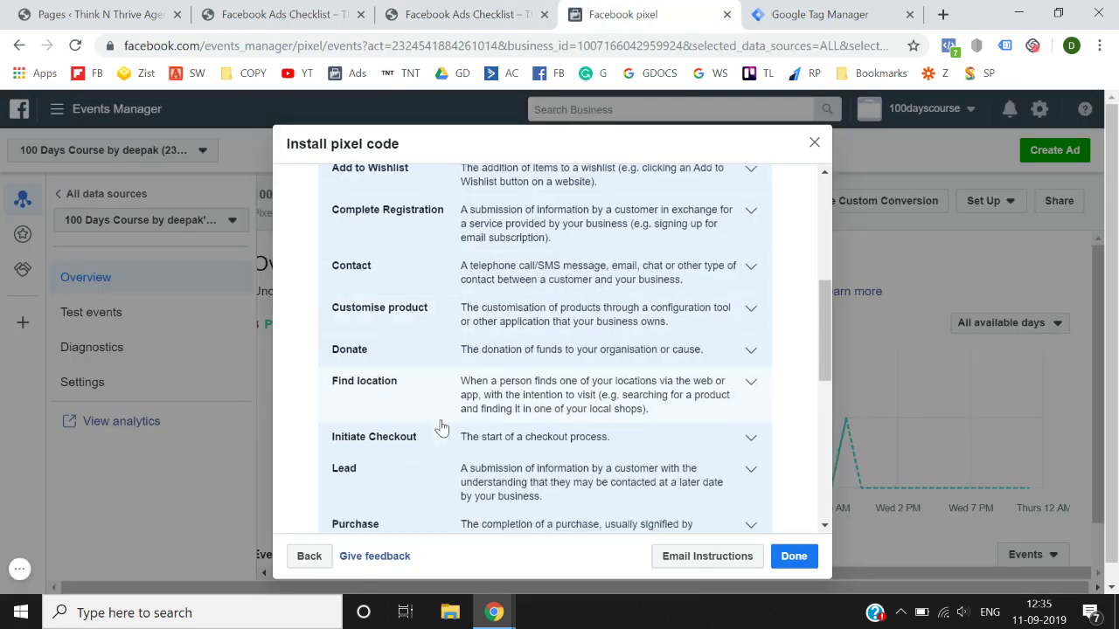
{"action": "scroll", "coordinate": [437, 464], "scroll_direction": "up", "scroll_amount": 5}
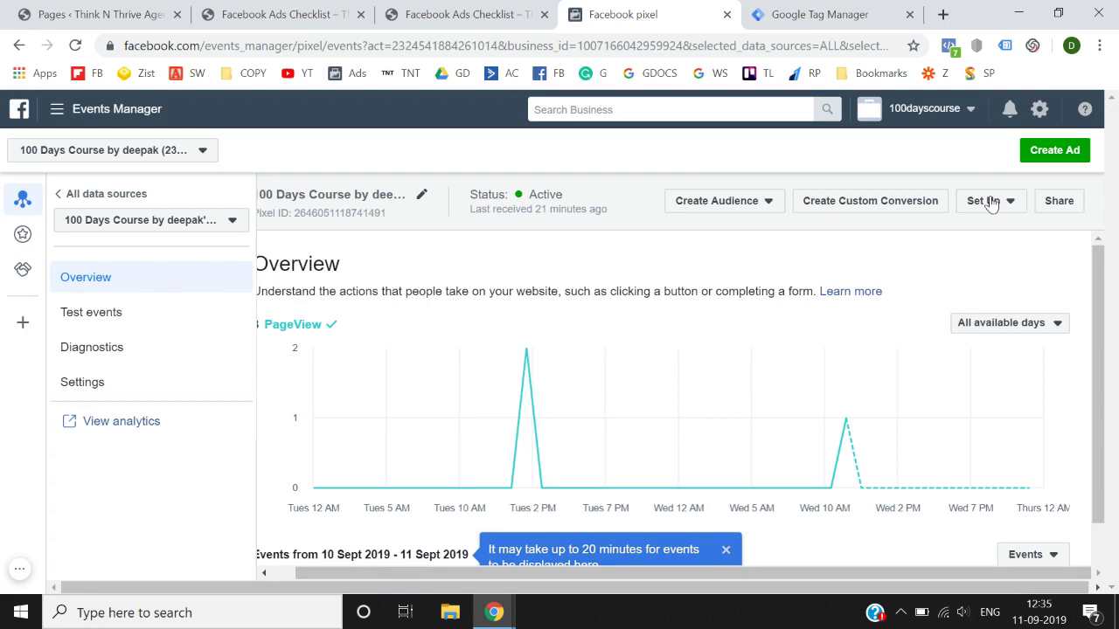
Begin setting up new pixel events again, choosing the option to add the event code manually.
{"action": "left_click", "coordinate": [986, 201]}
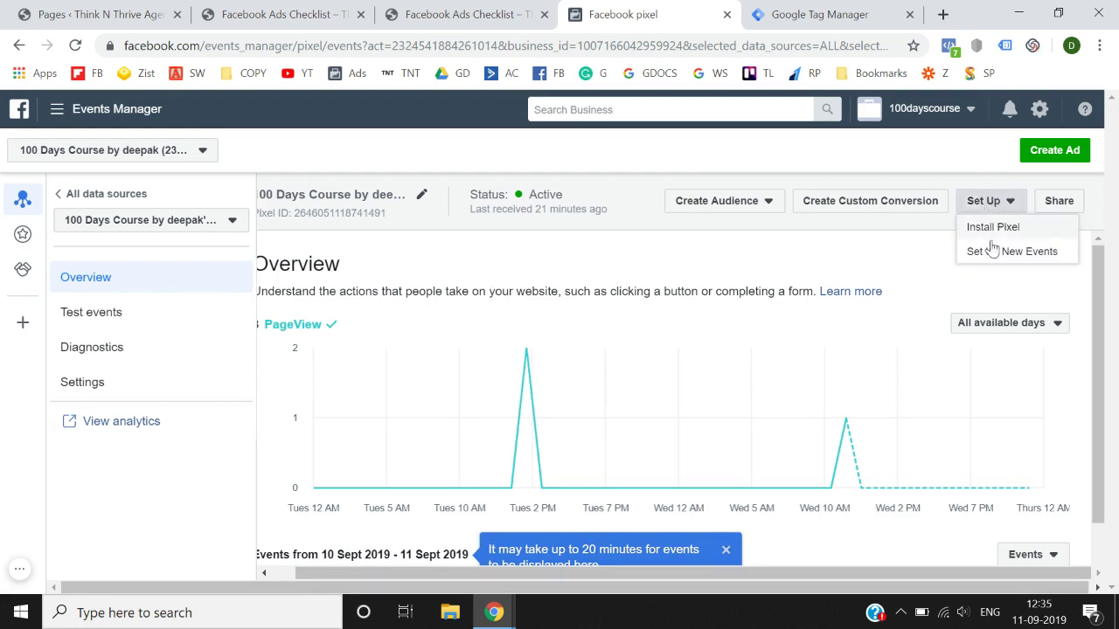
{"action": "left_click", "coordinate": [992, 250]}
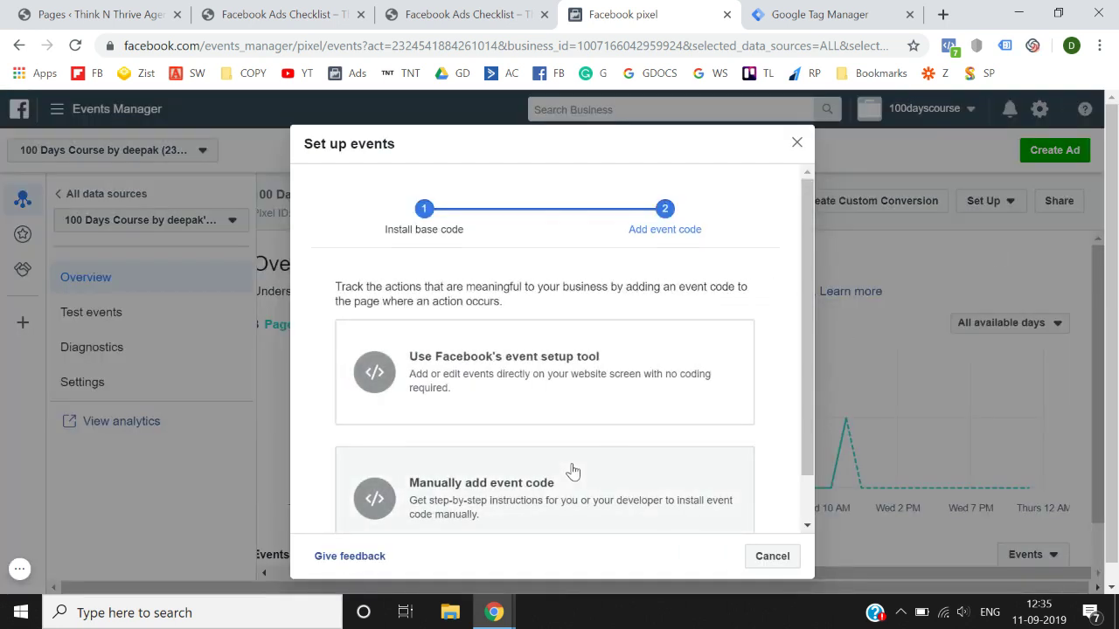
{"action": "scroll", "coordinate": [570, 470], "scroll_direction": "down", "scroll_amount": 1}
{"action": "left_click", "coordinate": [531, 446]}
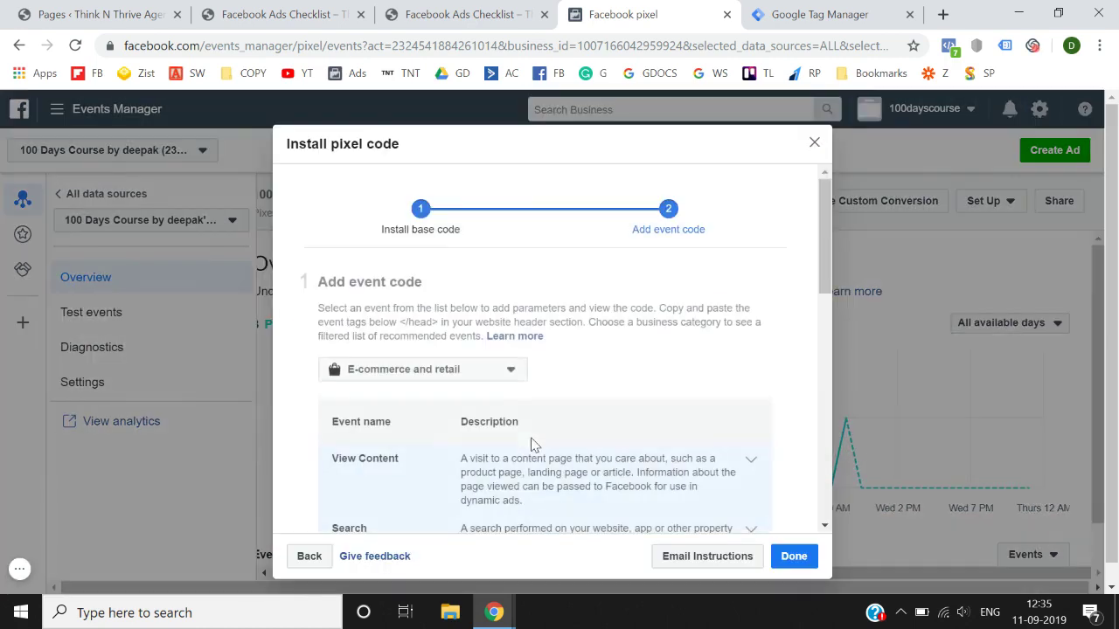
Set the business category for the recommended event list to Other business category.
{"action": "scroll", "coordinate": [532, 446], "scroll_direction": "down", "scroll_amount": 10}
{"action": "scroll", "coordinate": [532, 444], "scroll_direction": "up", "scroll_amount": 10}
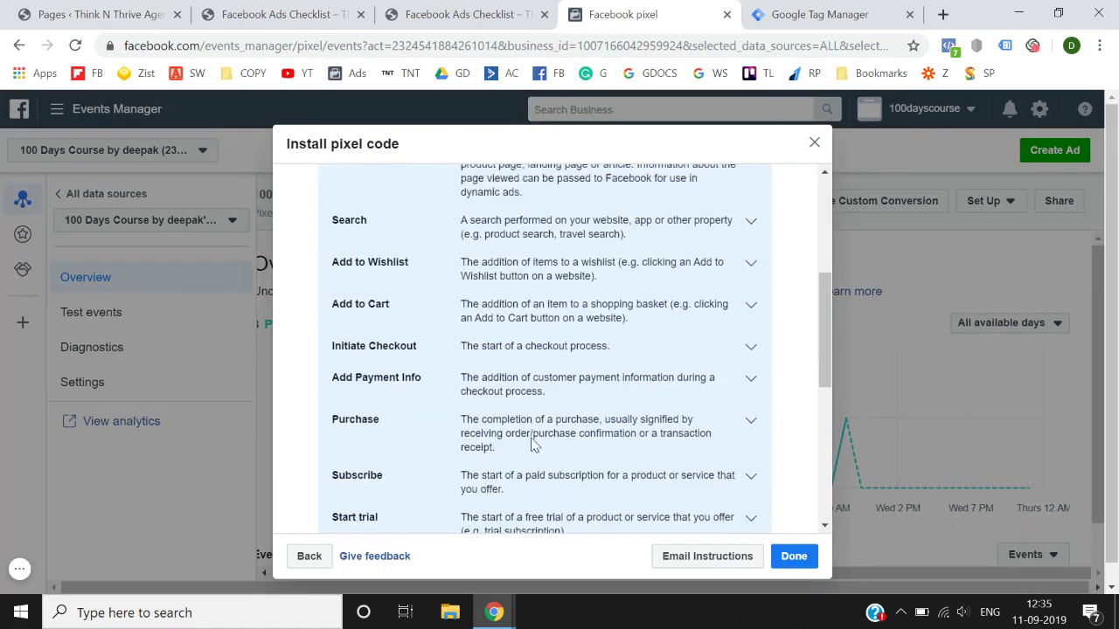
{"action": "left_click", "coordinate": [490, 361]}
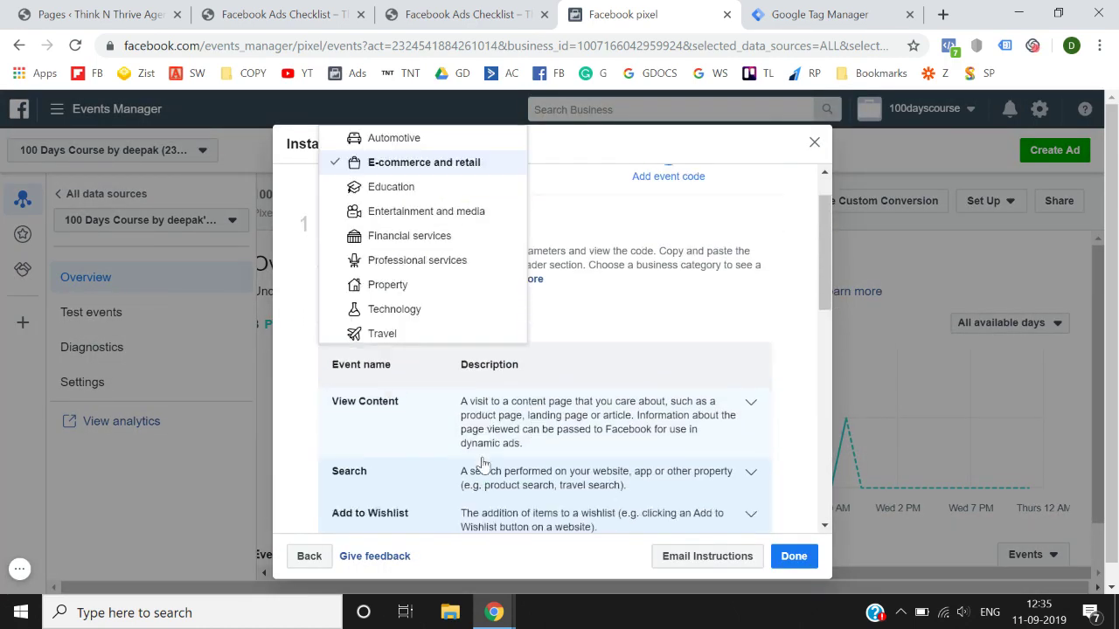
{"action": "scroll", "coordinate": [481, 464], "scroll_direction": "down", "scroll_amount": 3}
{"action": "scroll", "coordinate": [449, 300], "scroll_direction": "down", "scroll_amount": 1}
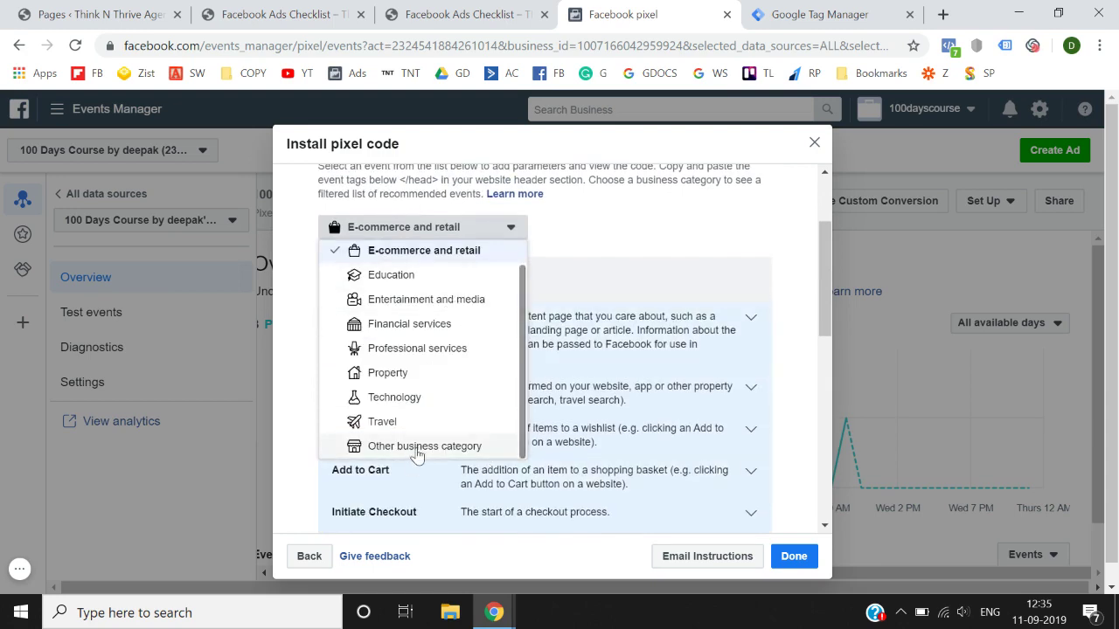
{"action": "left_click", "coordinate": [415, 446]}
Expand the Lead event and review its event parameters, code snippet and placement instructions.
{"action": "scroll", "coordinate": [417, 454], "scroll_direction": "down", "scroll_amount": 3}
{"action": "scroll", "coordinate": [417, 454], "scroll_direction": "down", "scroll_amount": 1}
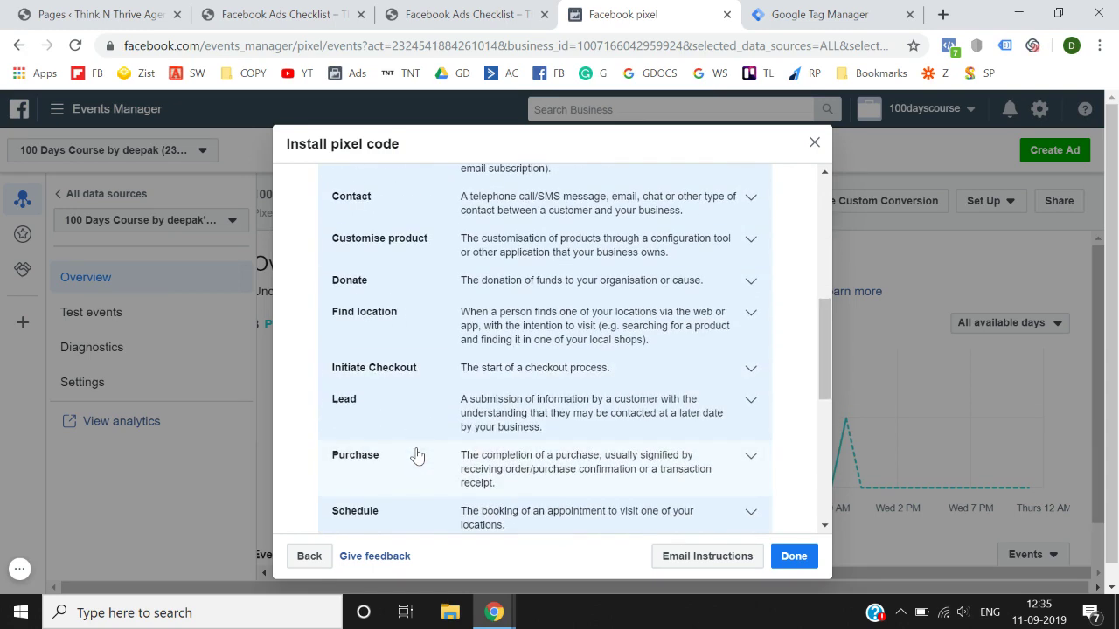
{"action": "scroll", "coordinate": [457, 388], "scroll_direction": "down", "scroll_amount": 2}
{"action": "left_click", "coordinate": [530, 303]}
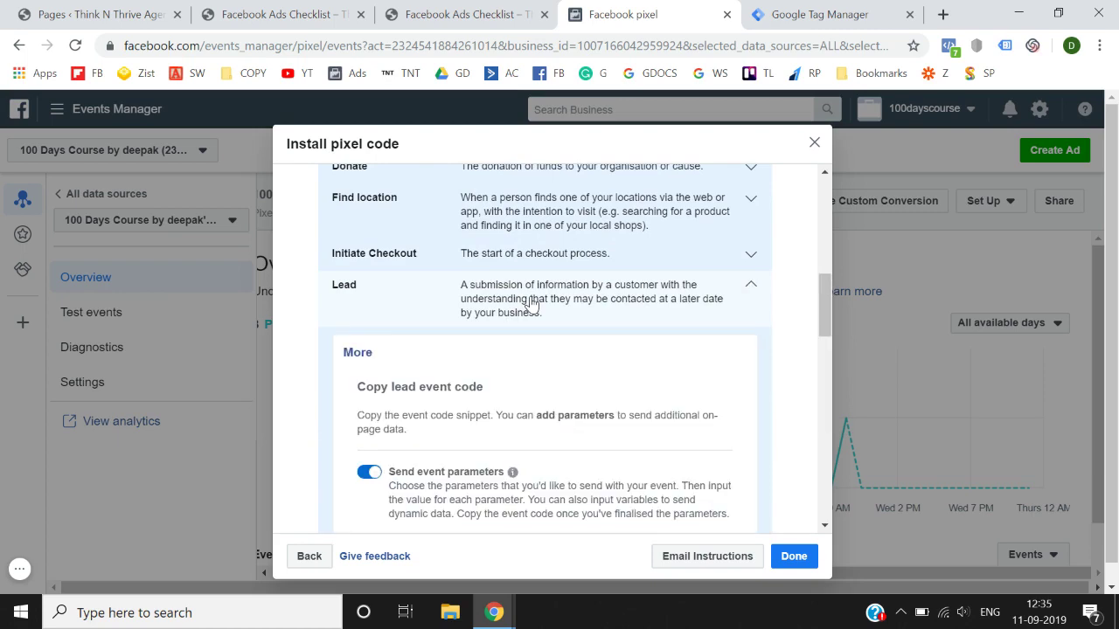
{"action": "scroll", "coordinate": [538, 298], "scroll_direction": "down", "scroll_amount": 5}
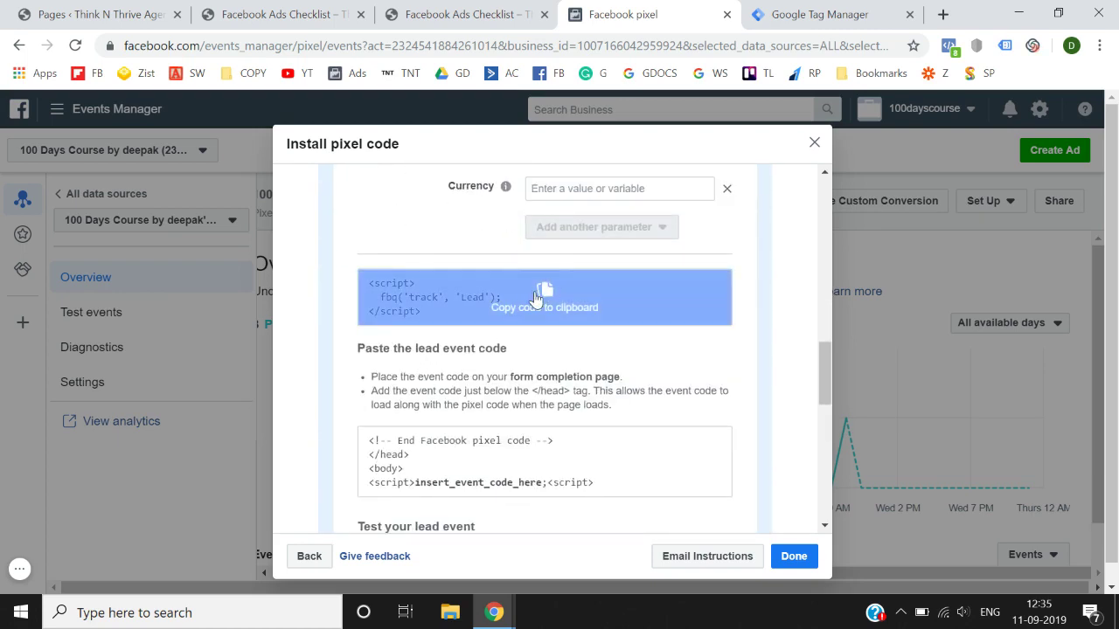
{"action": "scroll", "coordinate": [536, 299], "scroll_direction": "up", "scroll_amount": 1}
{"action": "scroll", "coordinate": [491, 341], "scroll_direction": "up", "scroll_amount": 1}
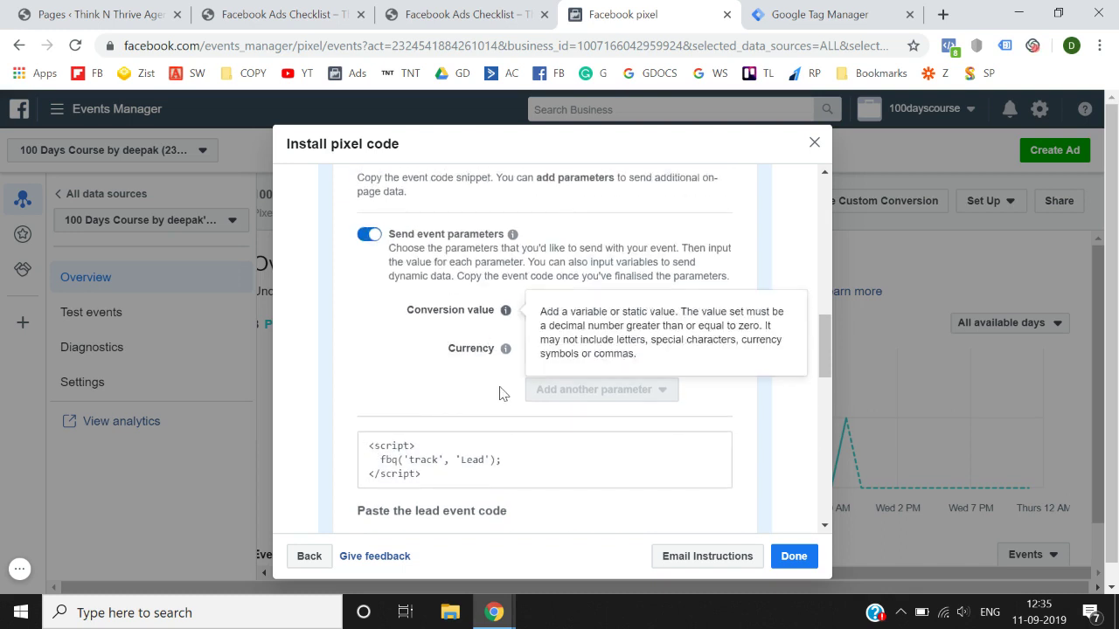
{"action": "scroll", "coordinate": [503, 393], "scroll_direction": "down", "scroll_amount": 1}
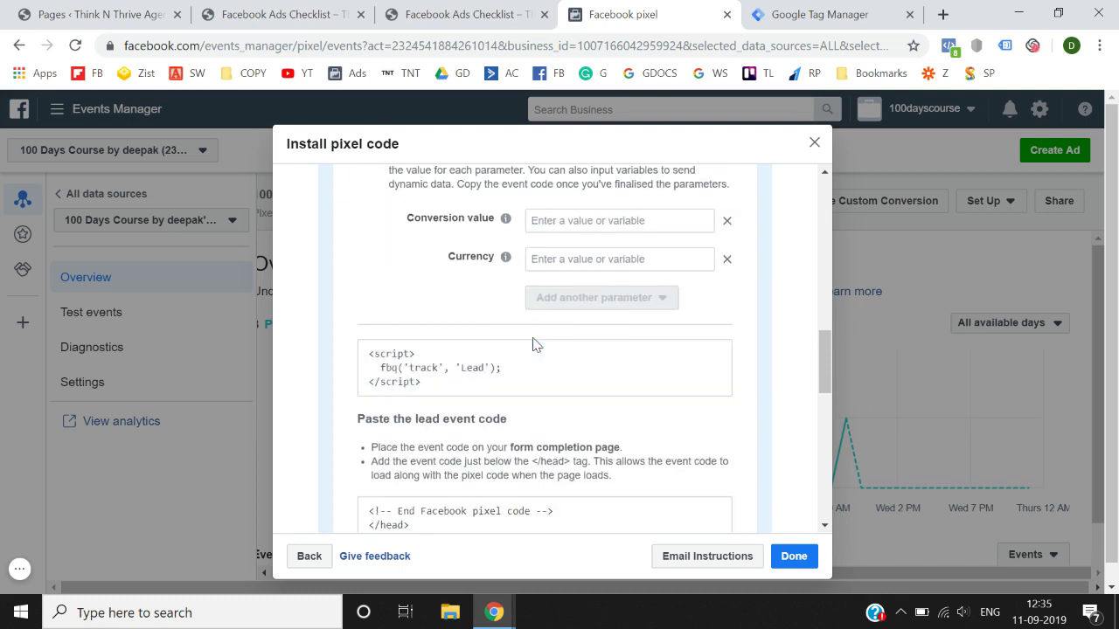
Set the Lead event's conversion value to 100 and its currency to inr.
{"action": "left_click", "coordinate": [588, 219]}
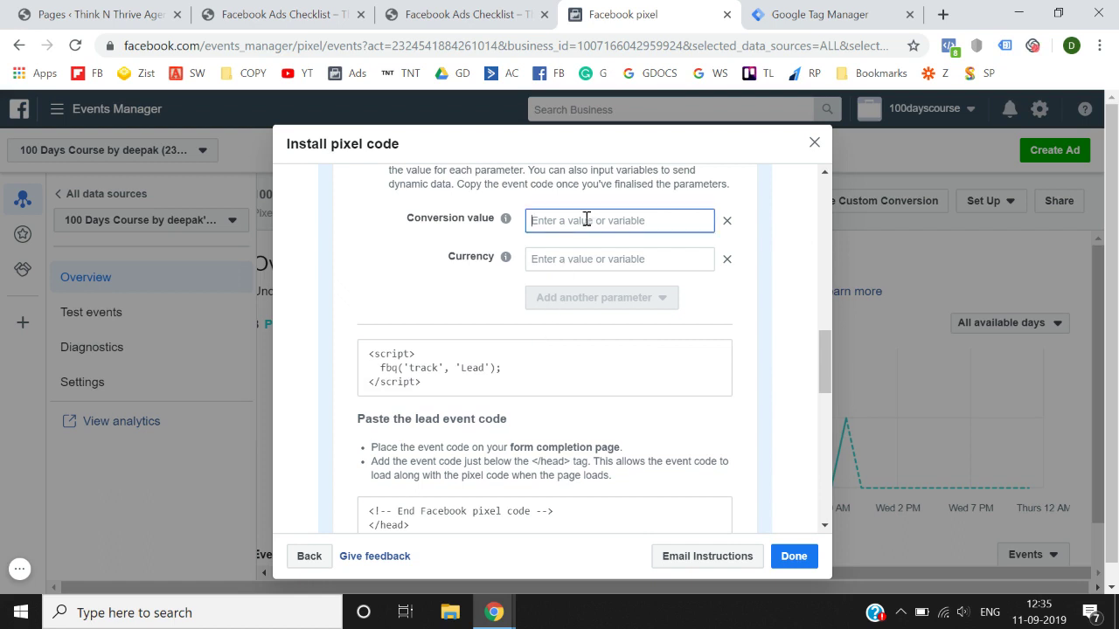
{"action": "type", "text": "100"}
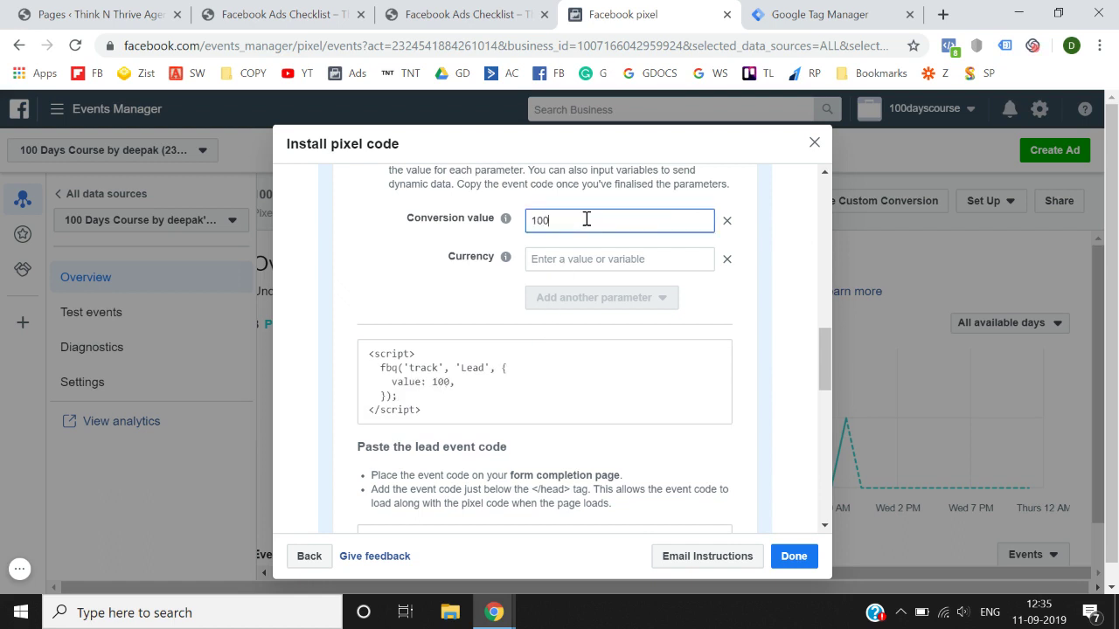
{"action": "left_click", "coordinate": [391, 321]}
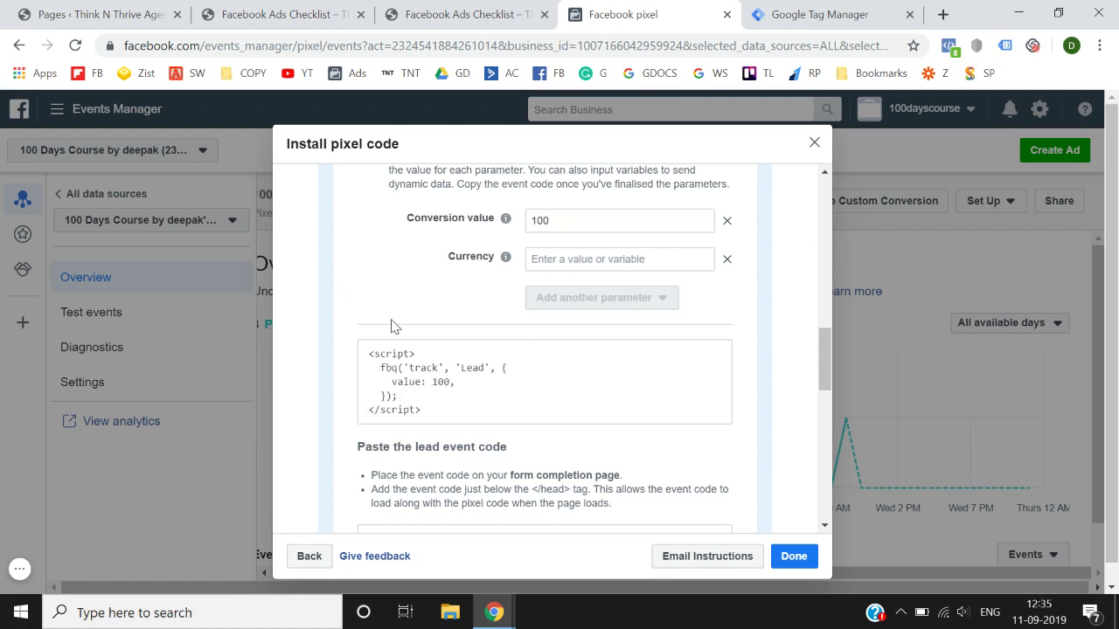
{"action": "left_click", "coordinate": [556, 260]}
{"action": "type", "text": "inr"}
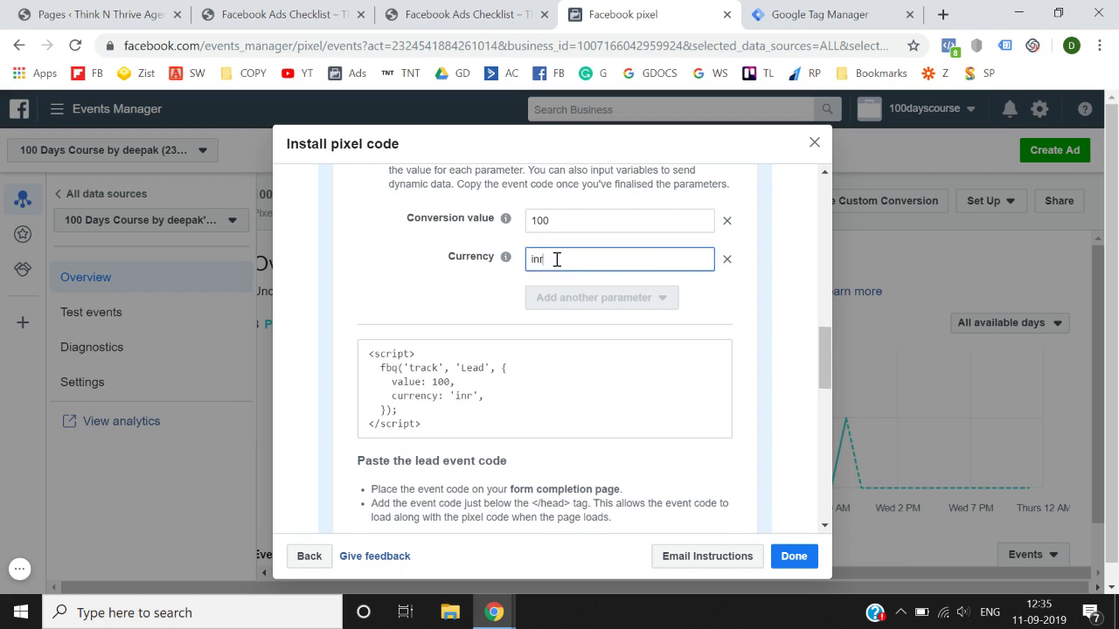
{"action": "left_click", "coordinate": [437, 322]}
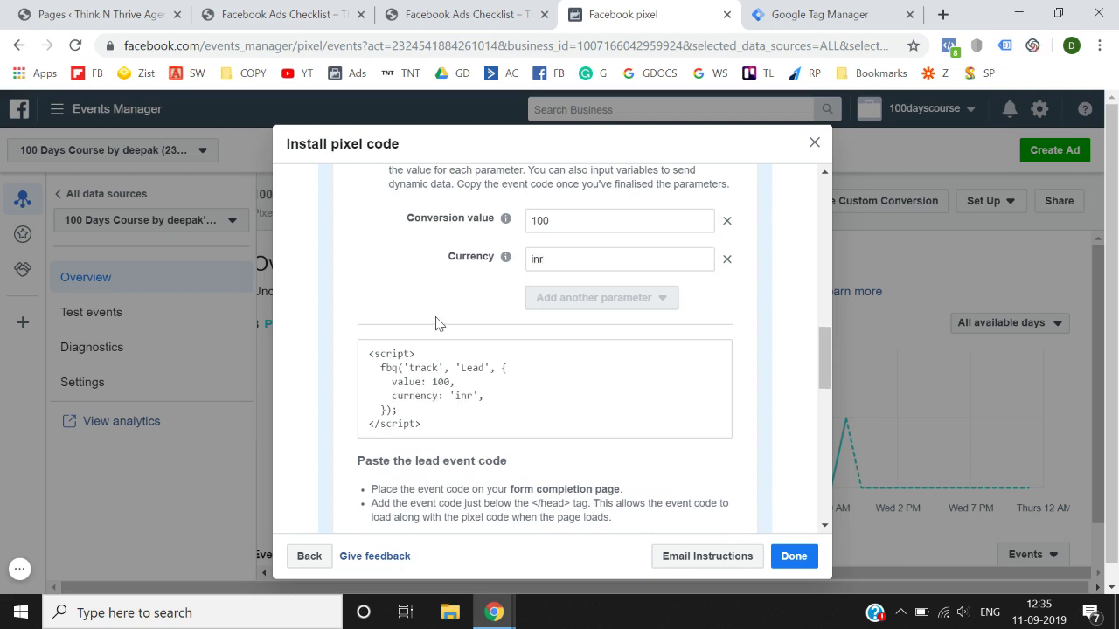
Remove the conversion value and currency parameters from the Lead event and copy its event code to the clipboard.
{"action": "left_click", "coordinate": [727, 222]}
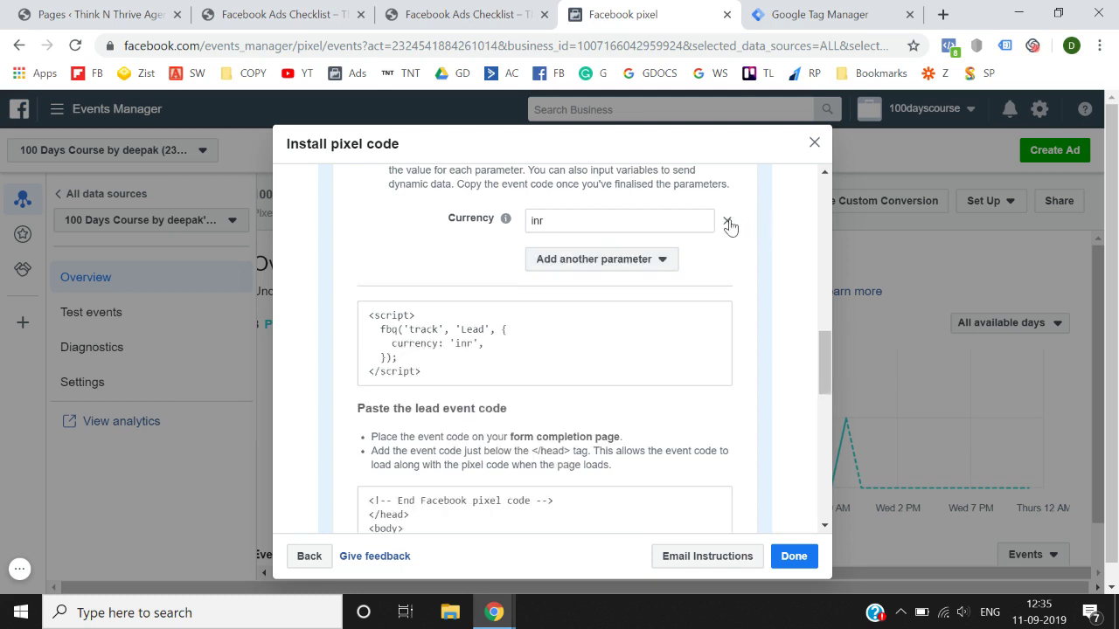
{"action": "left_click", "coordinate": [727, 222]}
{"action": "scroll", "coordinate": [444, 295], "scroll_direction": "up", "scroll_amount": 1}
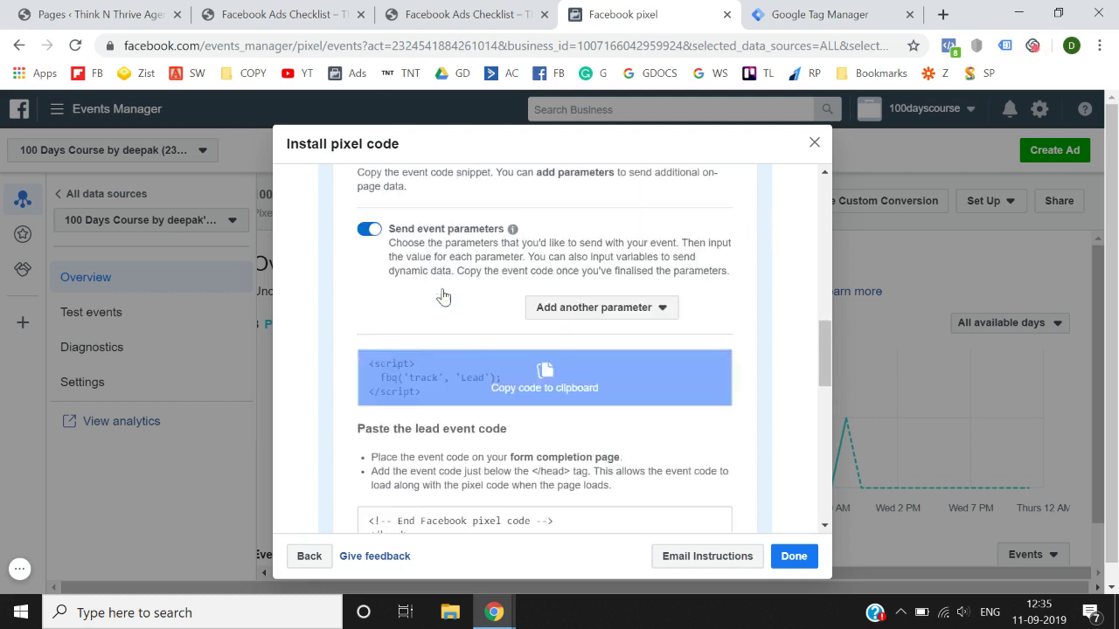
{"action": "left_click", "coordinate": [540, 392]}
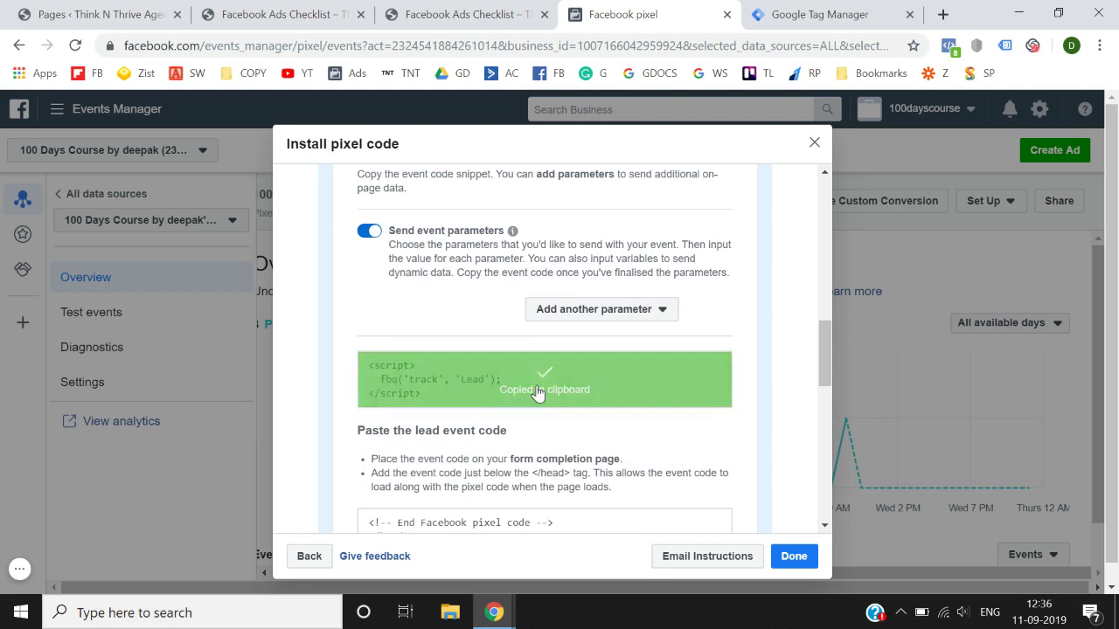
Compare the checklist landing page with its thank-you page to examine where the Lead event code belongs.
{"action": "left_click", "coordinate": [348, 13]}
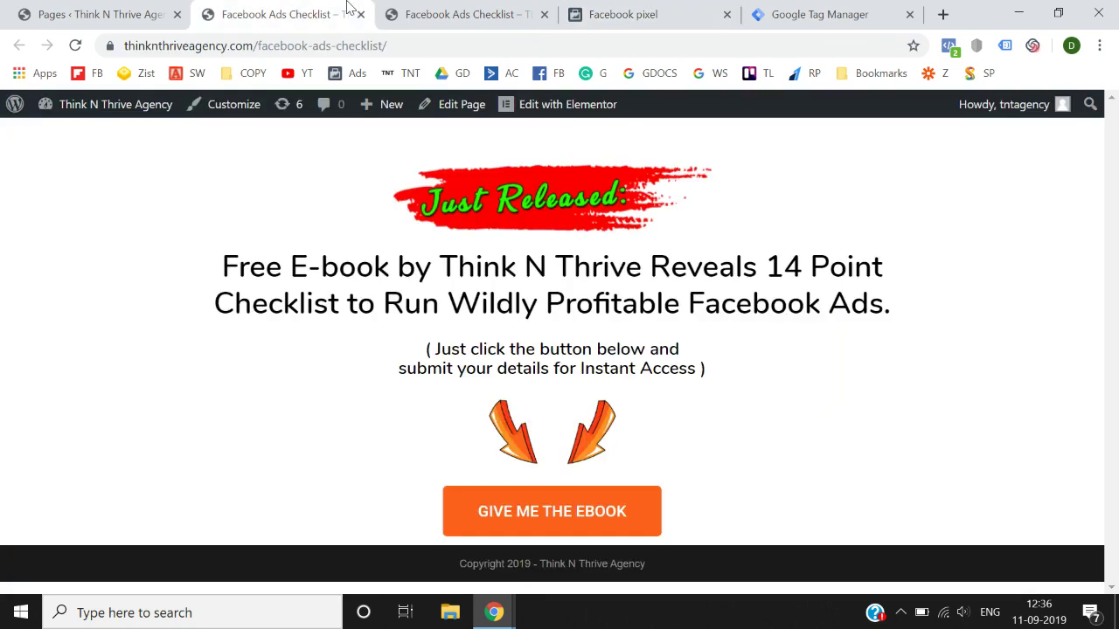
{"action": "left_click", "coordinate": [371, 11]}
{"action": "left_click", "coordinate": [366, 5]}
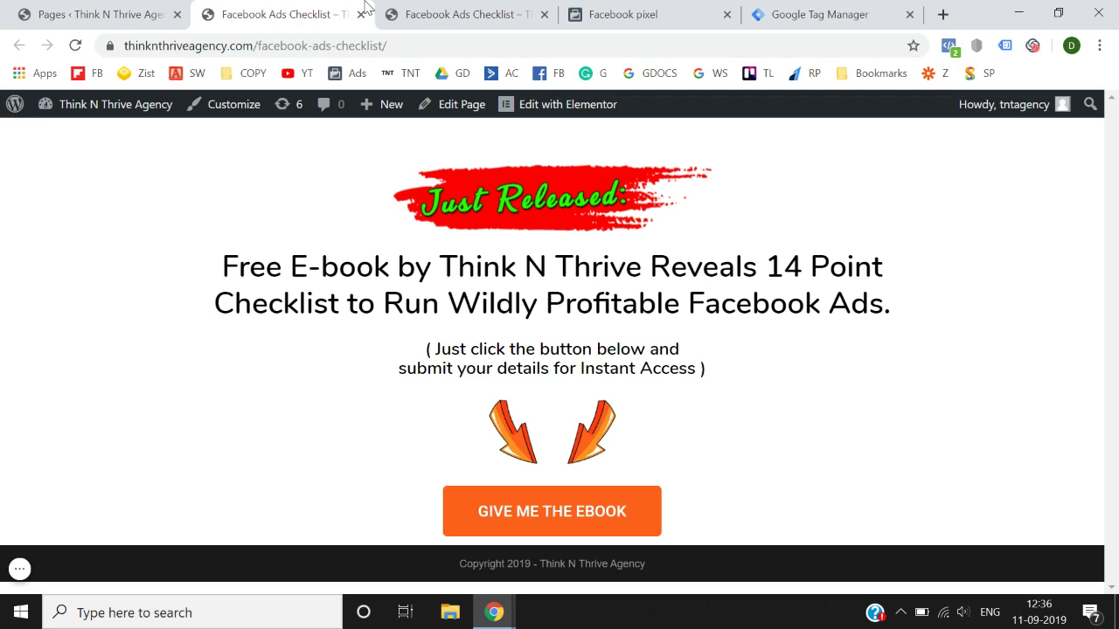
{"action": "left_click", "coordinate": [765, 11]}
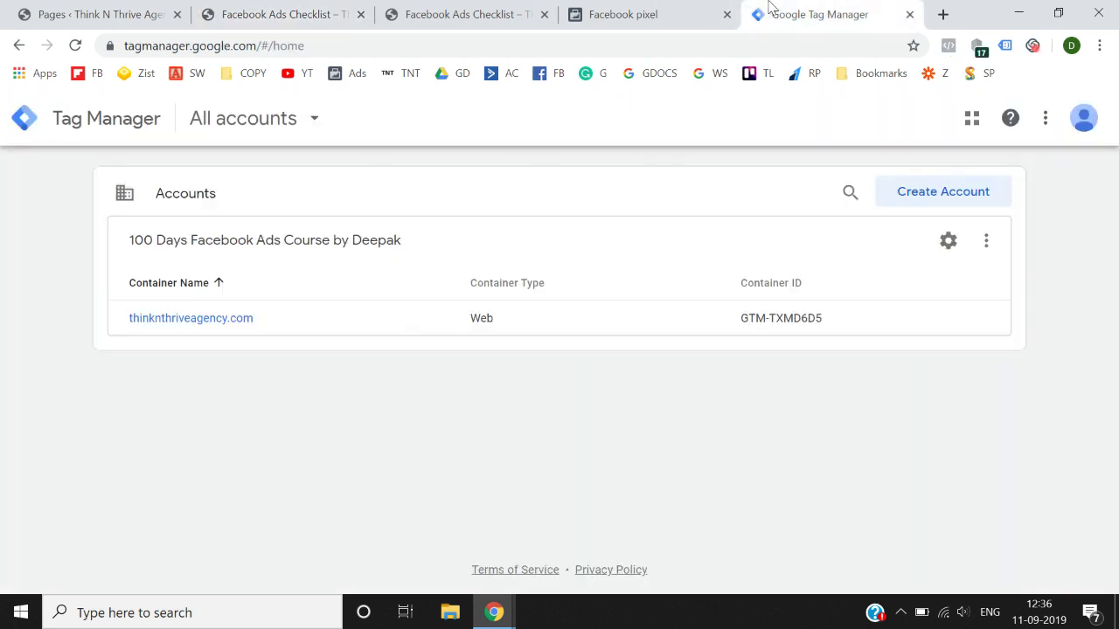
{"action": "left_click", "coordinate": [614, 9]}
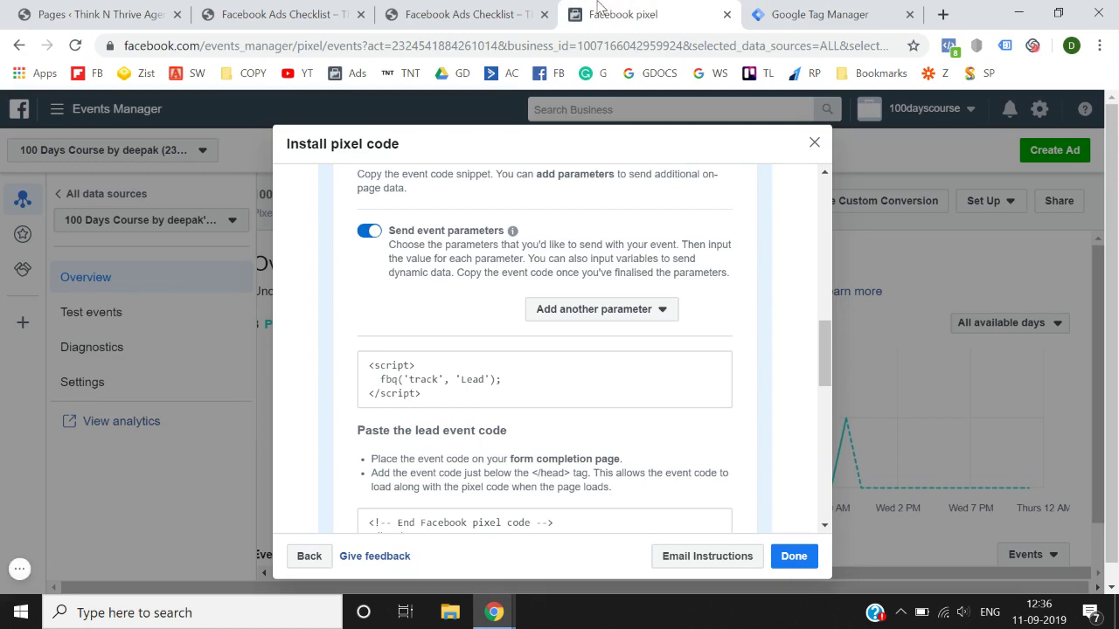
{"action": "left_click", "coordinate": [282, 9]}
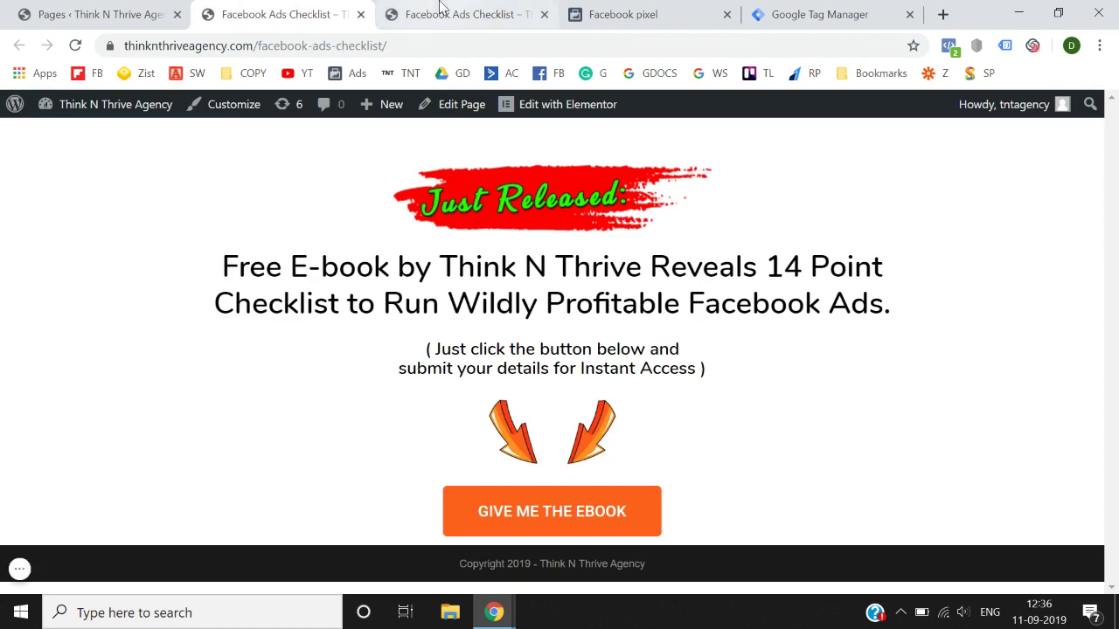
{"action": "left_click", "coordinate": [442, 11]}
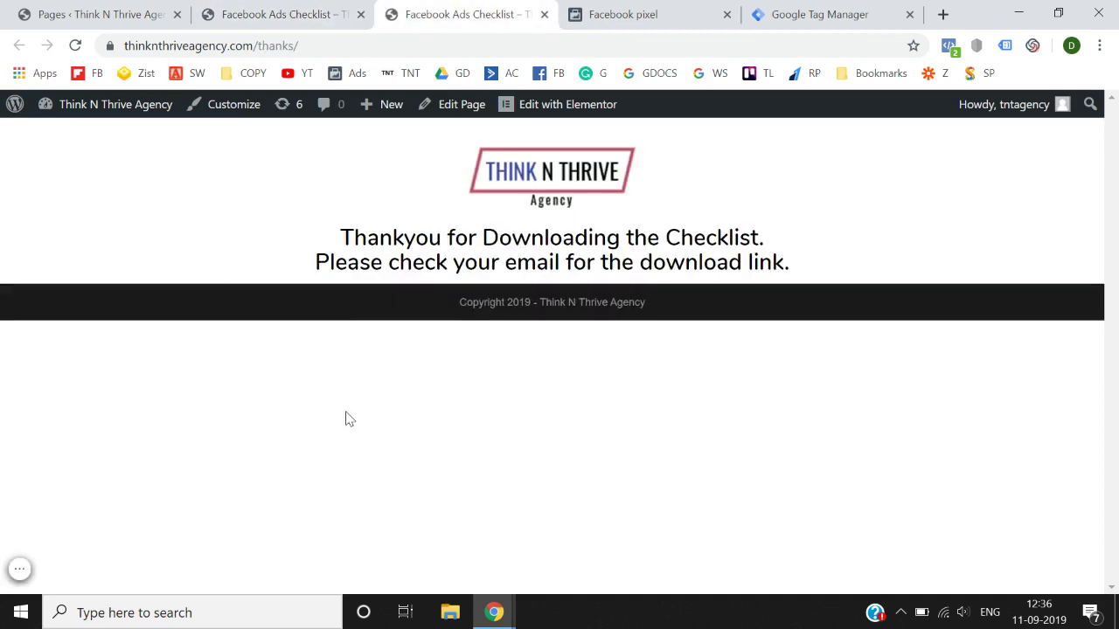
{"action": "left_click", "coordinate": [300, 9]}
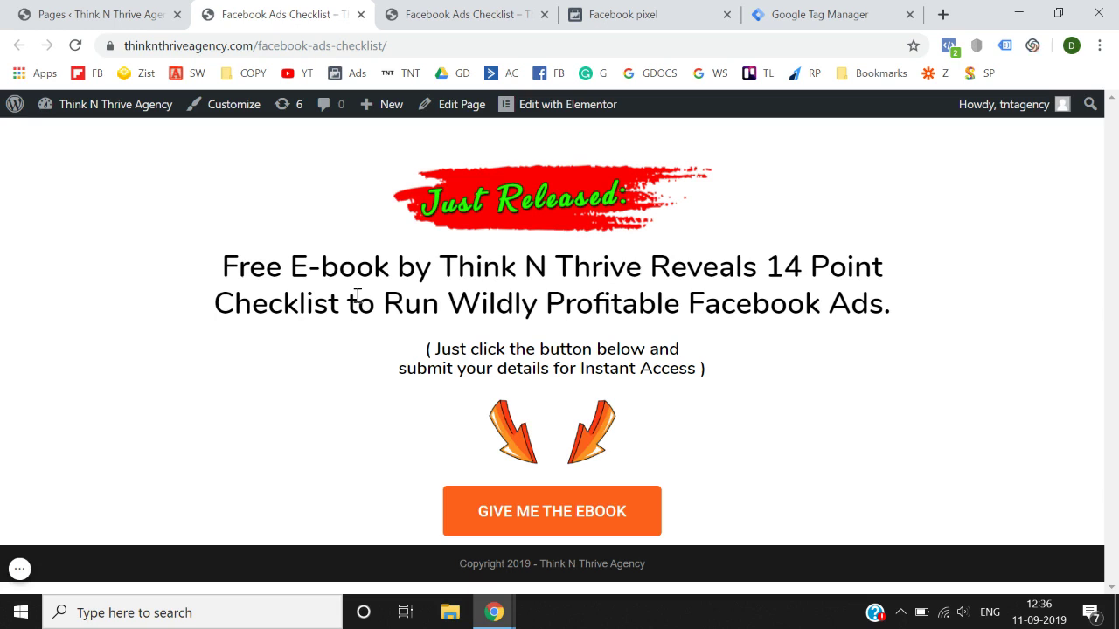
{"action": "left_click", "coordinate": [459, 10]}
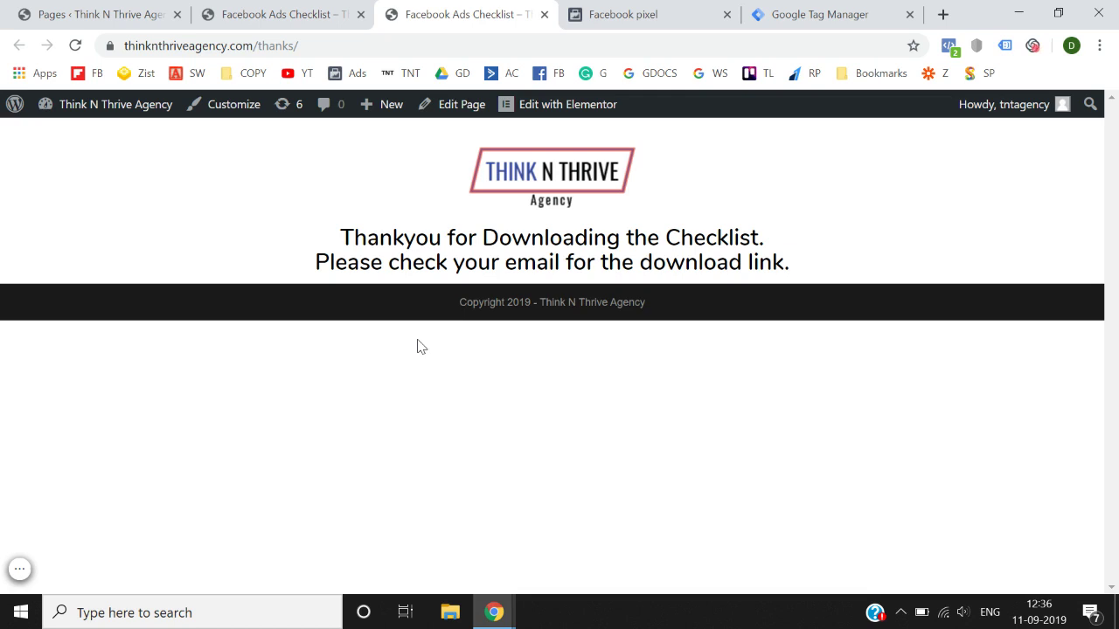
{"action": "left_click", "coordinate": [356, 8]}
{"action": "left_click", "coordinate": [424, 12]}
Switch to Google Tag Manager and add a new tag named "Facebook Pixel - Lead" in the thinknthriveagency.com container.
{"action": "left_click", "coordinate": [768, 19]}
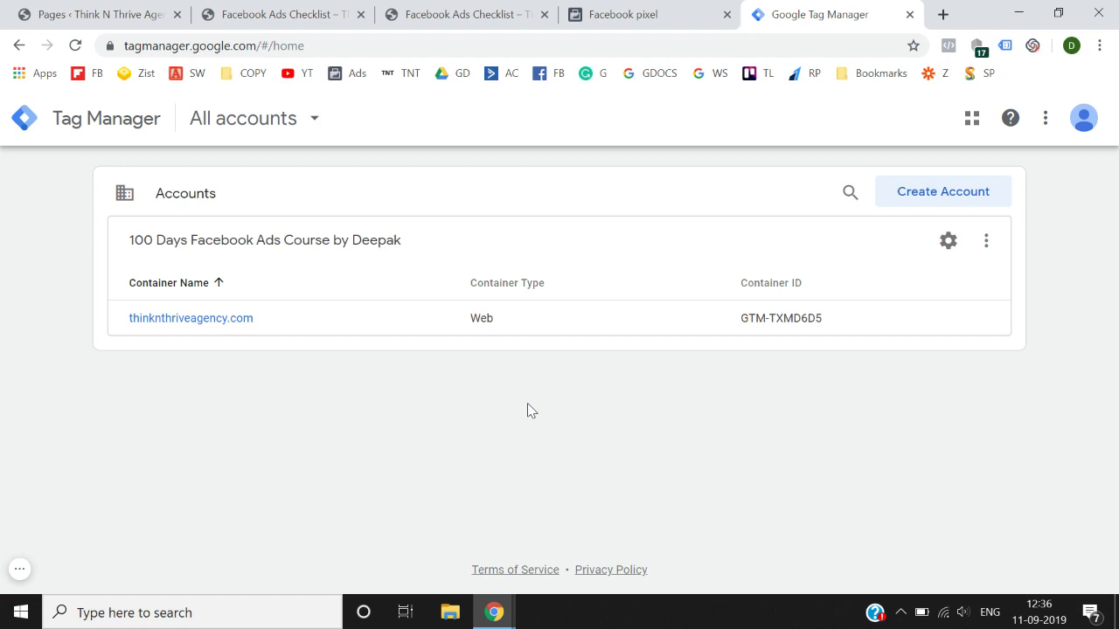
{"action": "left_click", "coordinate": [192, 319]}
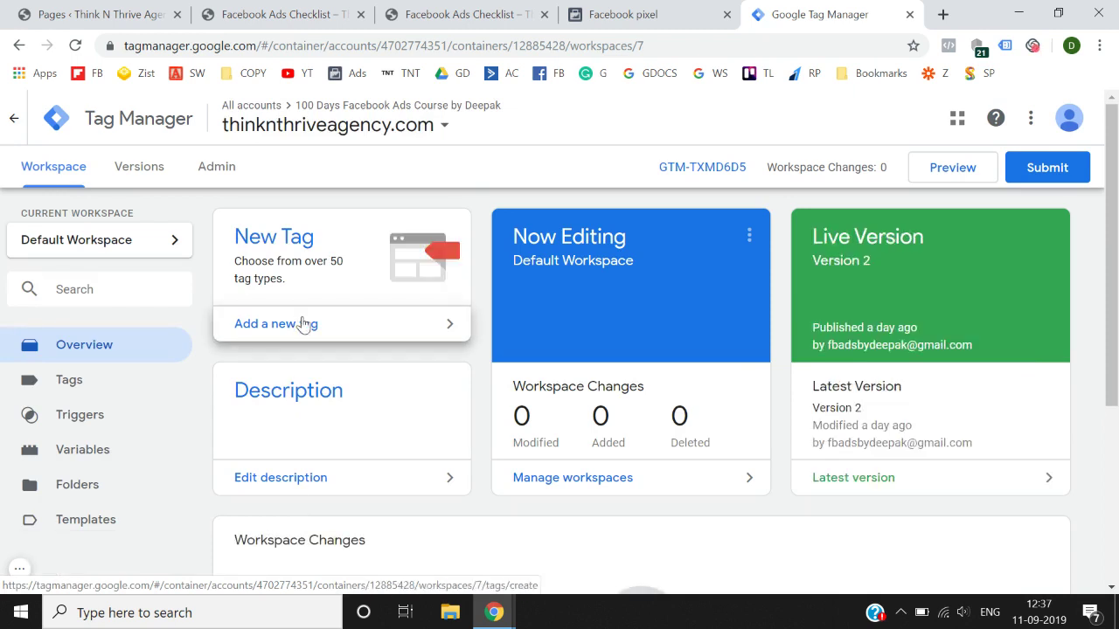
{"action": "left_click", "coordinate": [303, 324]}
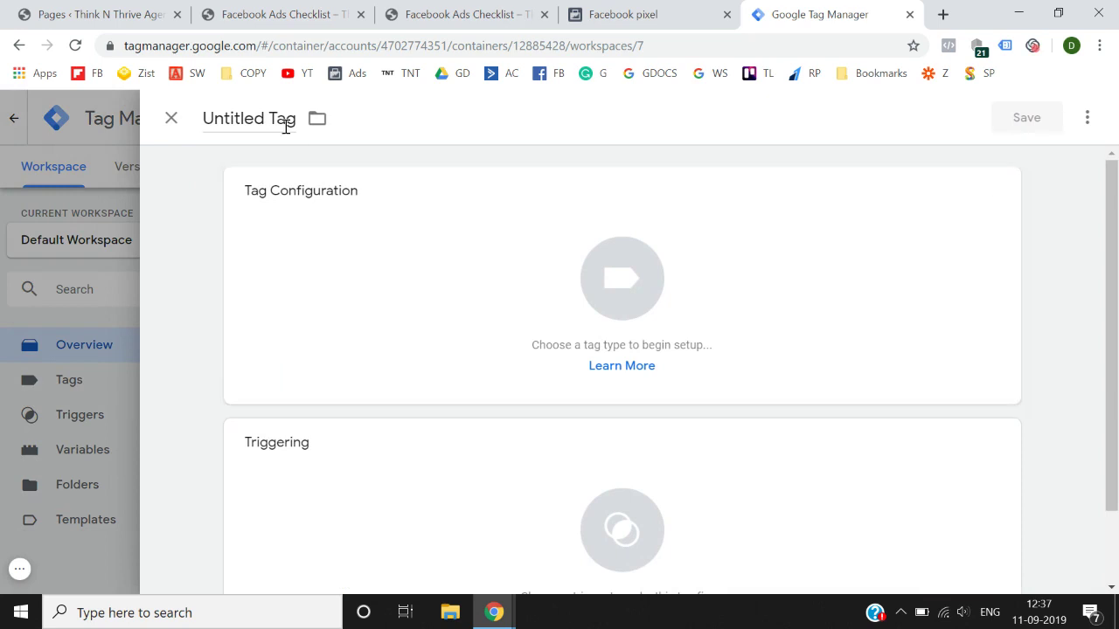
{"action": "left_click", "coordinate": [284, 123]}
{"action": "type", "text": "Face"}
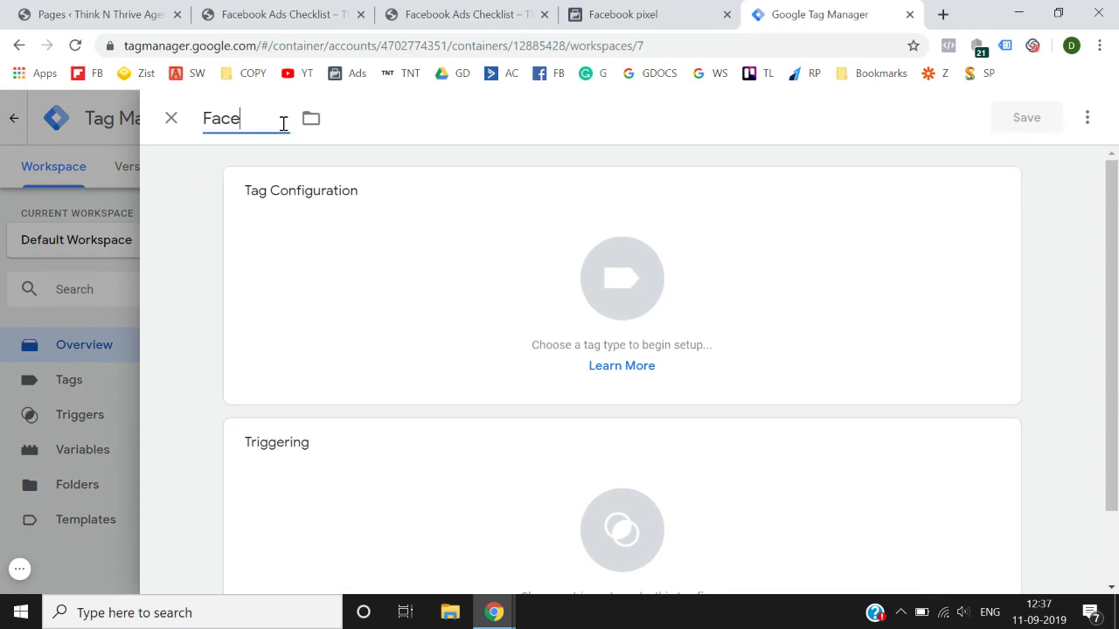
{"action": "type", "text": "book Pixel - LEad"}
{"action": "key", "text": "BackSpace"}
{"action": "key", "text": "BackSpace"}
{"action": "key", "text": "BackSpace"}
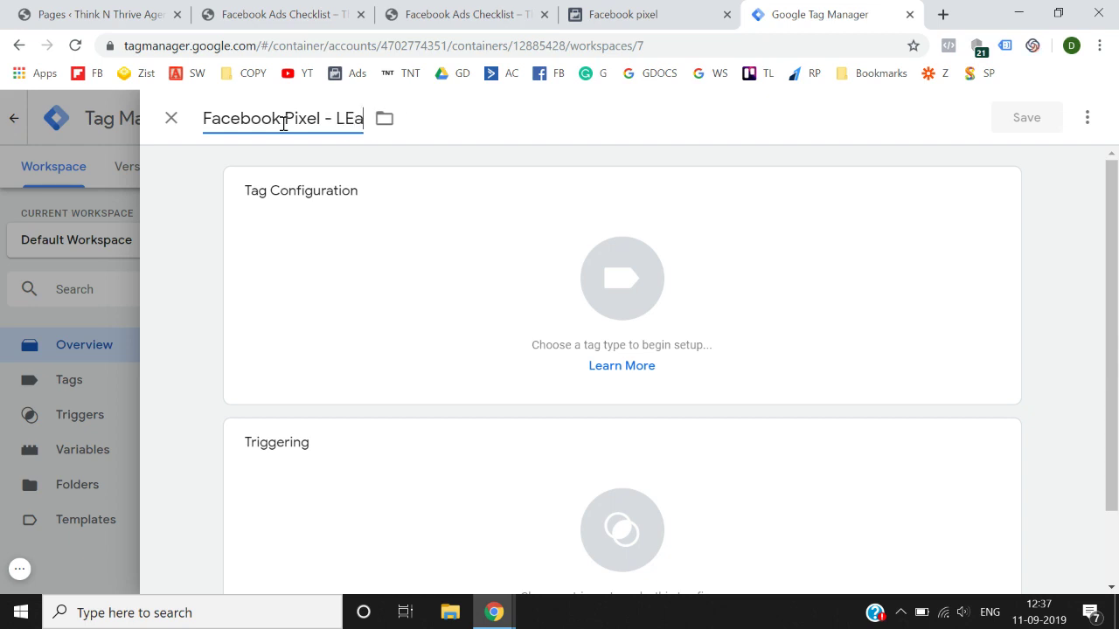
{"action": "type", "text": "ead"}
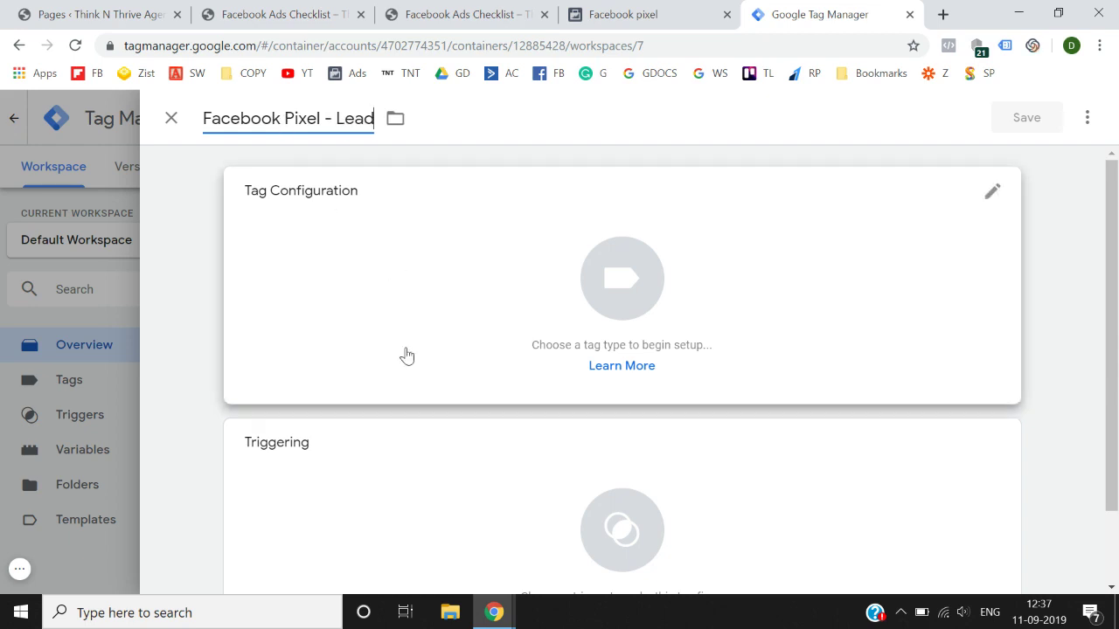
Make the tag a Custom HTML tag containing the copied Lead event code, fbq('track', 'Lead'), inside script tags.
{"action": "left_click", "coordinate": [226, 339]}
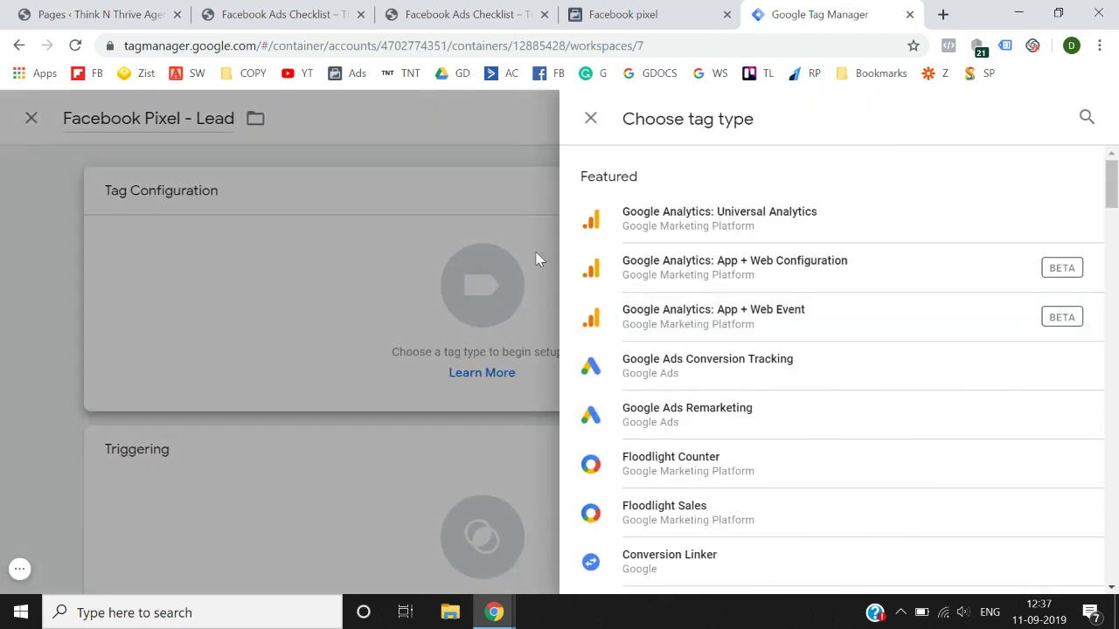
{"action": "left_click", "coordinate": [1086, 117]}
{"action": "type", "text": "cus"}
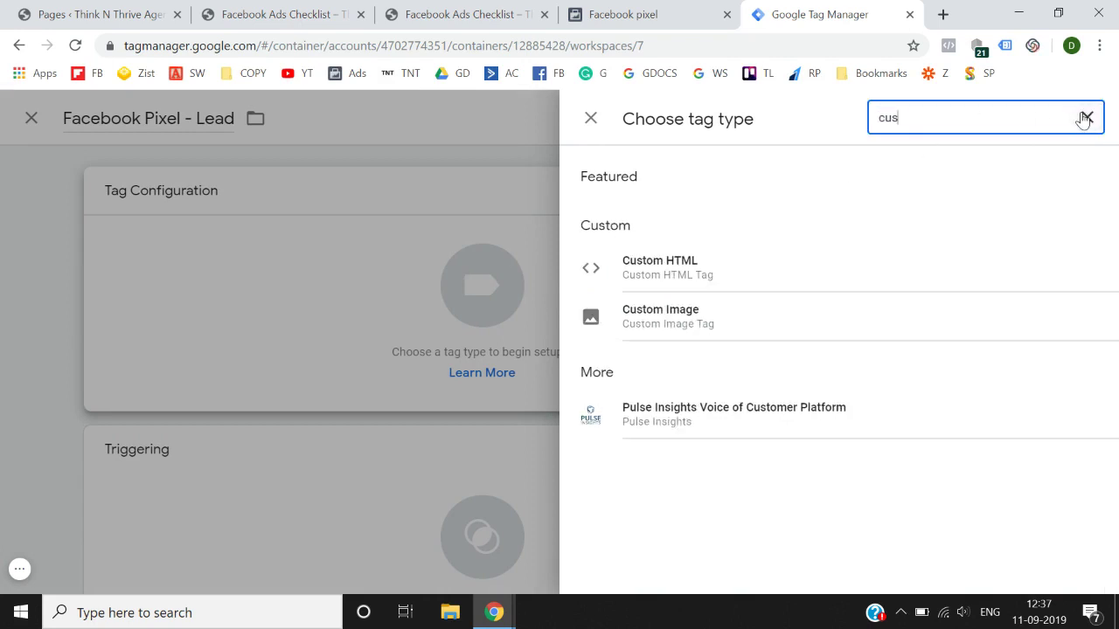
{"action": "left_click", "coordinate": [861, 269]}
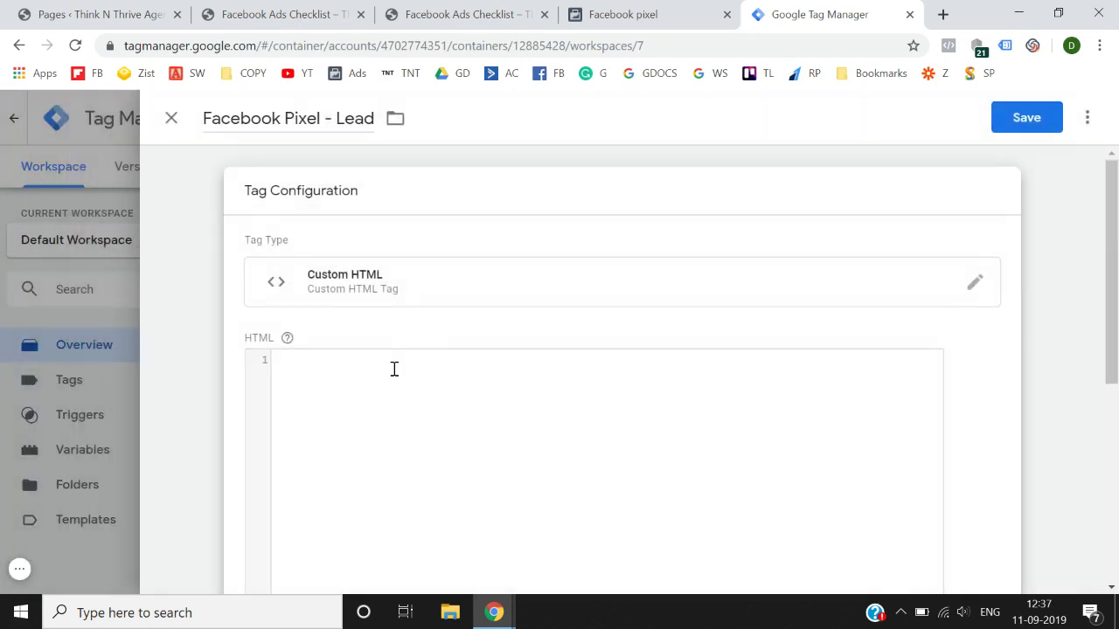
{"action": "scroll", "coordinate": [394, 369], "scroll_direction": "down", "scroll_amount": 2}
{"action": "left_click", "coordinate": [365, 287]}
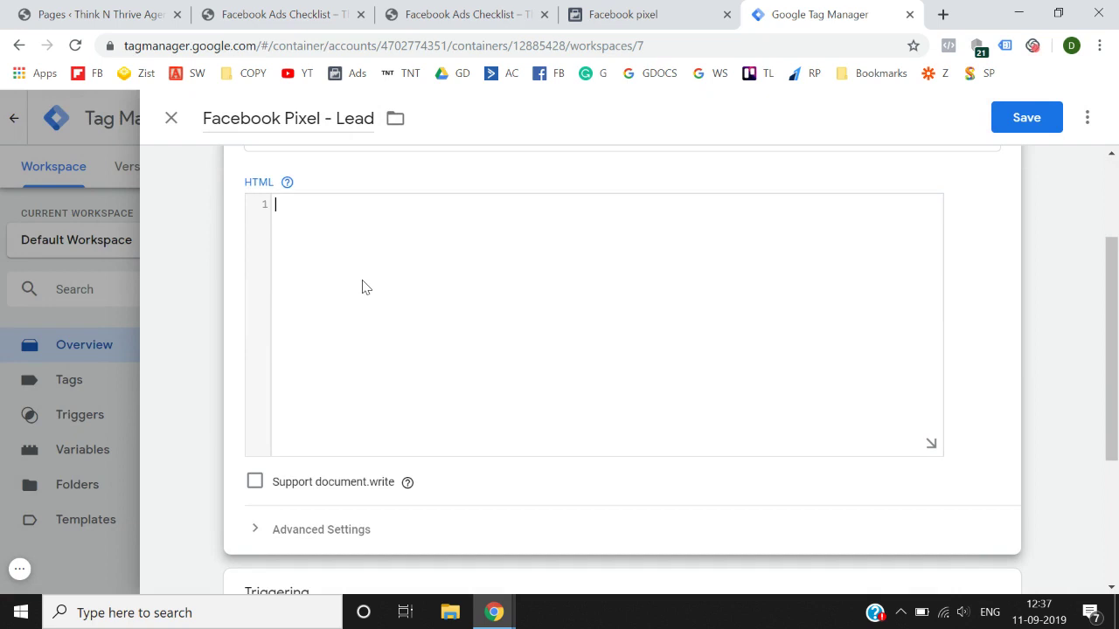
{"action": "type", "text": "<script>   fbq('track', 'Lead'); </script>"}
Open the tag's trigger selection and copy the checklist thank-you page's URL from its browser tab.
{"action": "scroll", "coordinate": [366, 288], "scroll_direction": "down", "scroll_amount": 3}
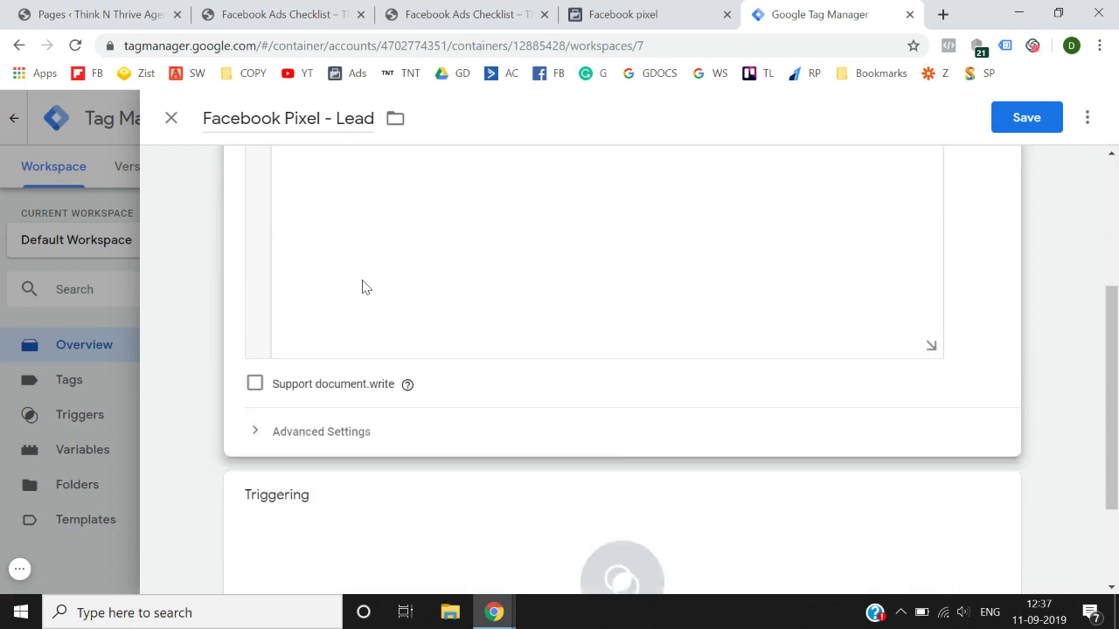
{"action": "left_click", "coordinate": [610, 432]}
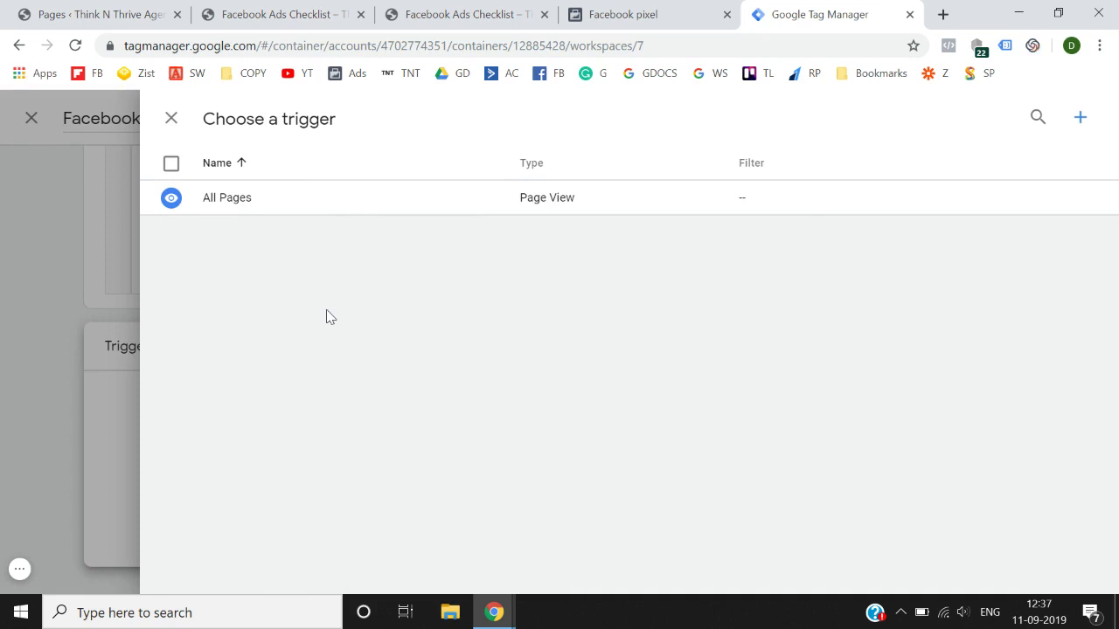
{"action": "left_click", "coordinate": [454, 12]}
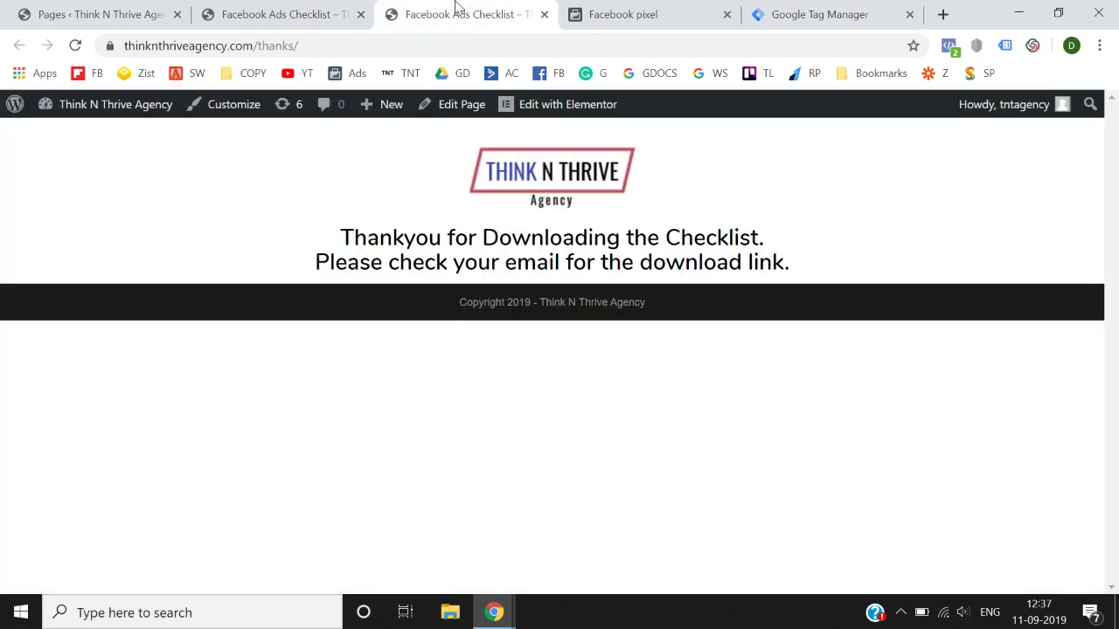
{"action": "left_click", "coordinate": [353, 45]}
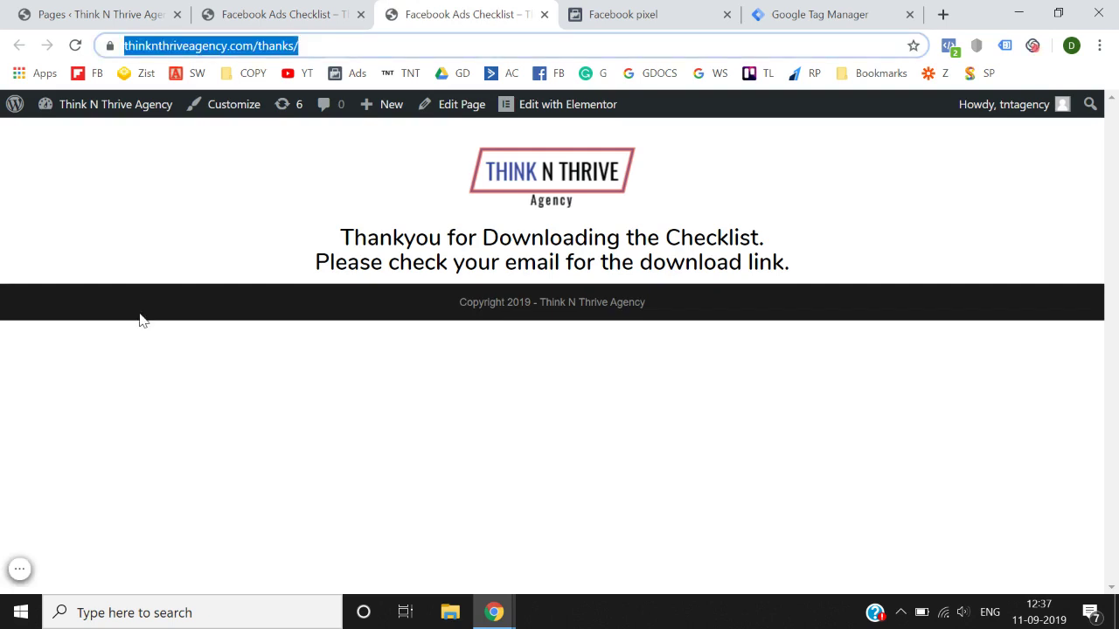
{"action": "left_click", "coordinate": [610, 8]}
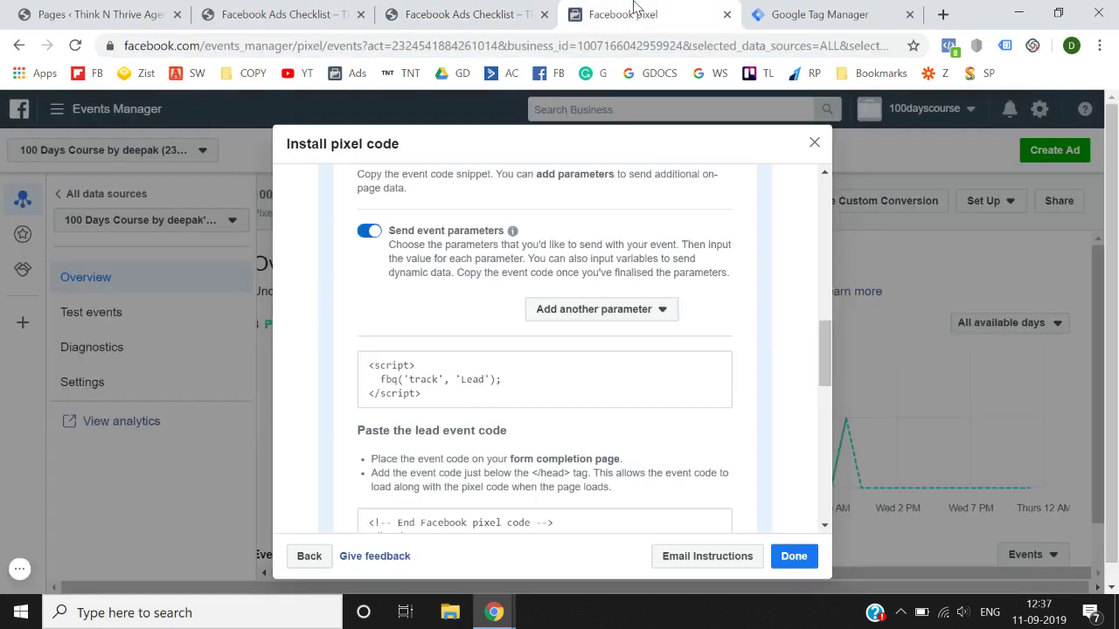
{"action": "left_click", "coordinate": [845, 10]}
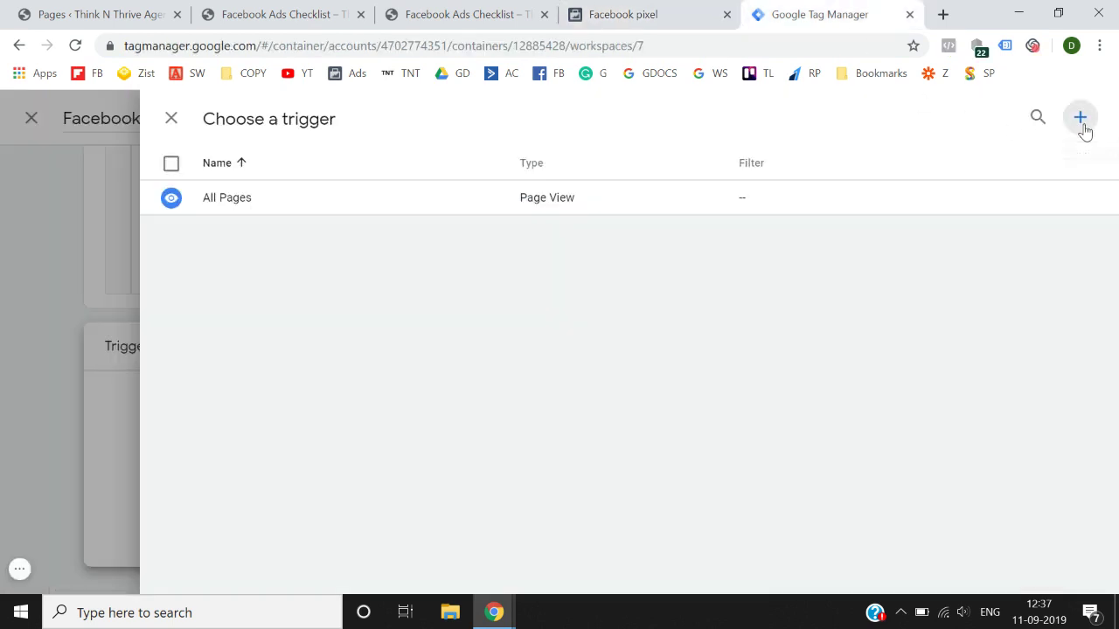
Create a new trigger named "Lead - Thank You Page" with the Page View trigger type.
{"action": "left_click", "coordinate": [1082, 123]}
{"action": "left_click", "coordinate": [304, 118]}
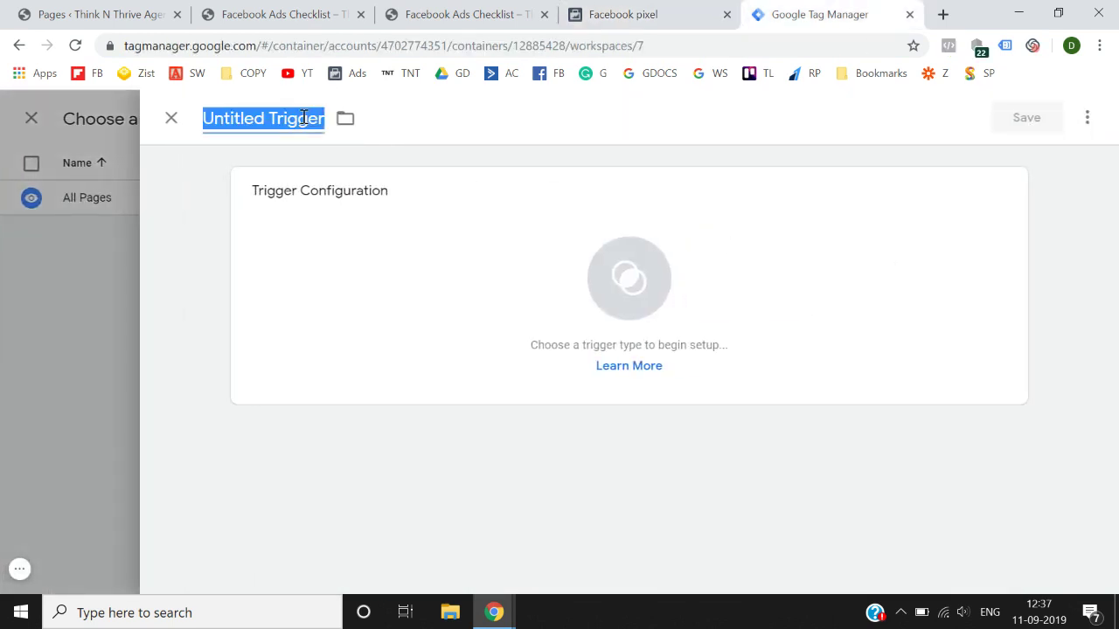
{"action": "type", "text": "Lead"}
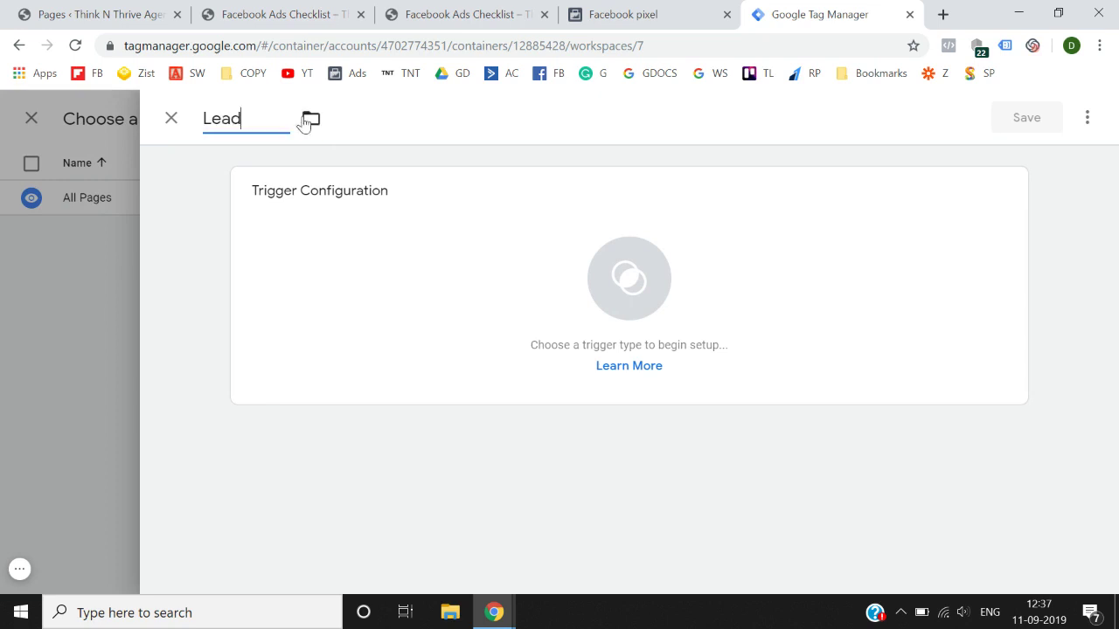
{"action": "type", "text": " - Thank You Page"}
{"action": "left_click", "coordinate": [657, 307]}
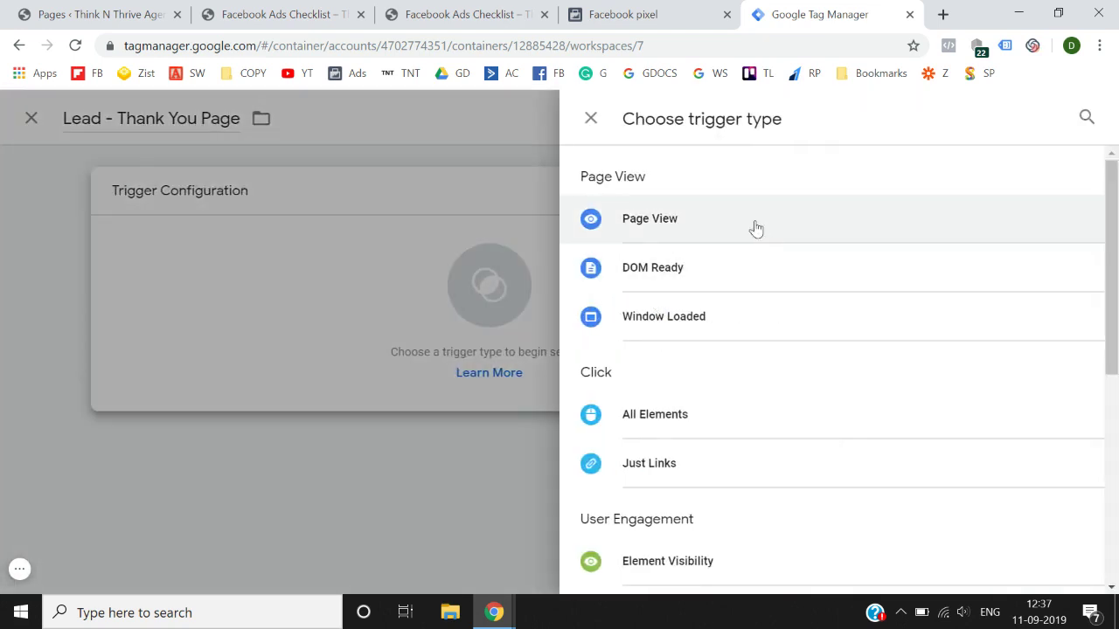
{"action": "left_click", "coordinate": [697, 238]}
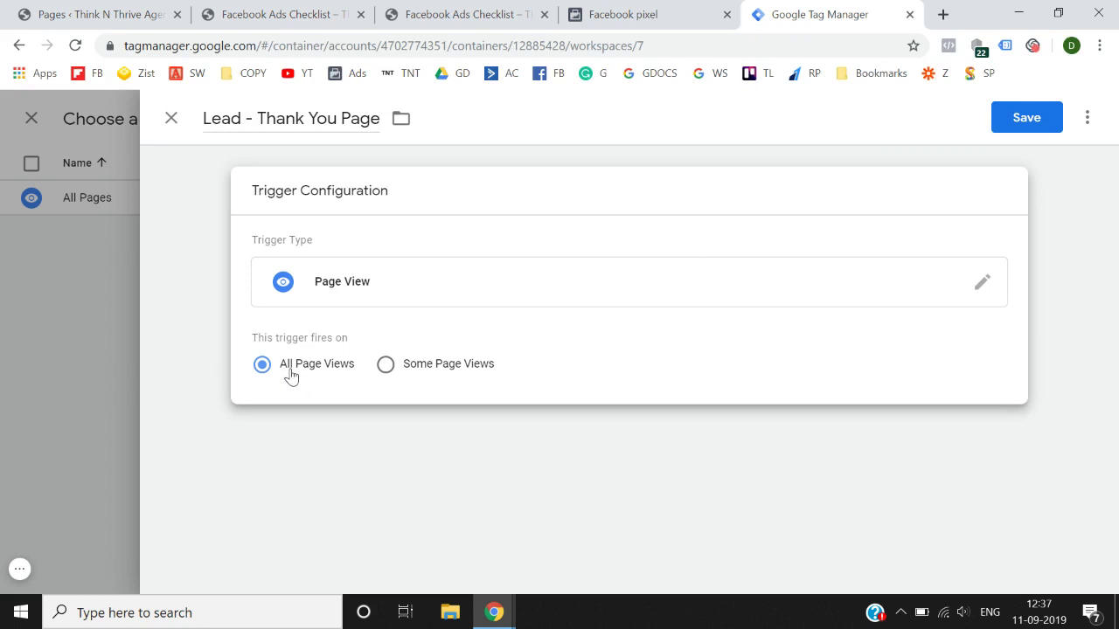
{"action": "left_click", "coordinate": [412, 367]}
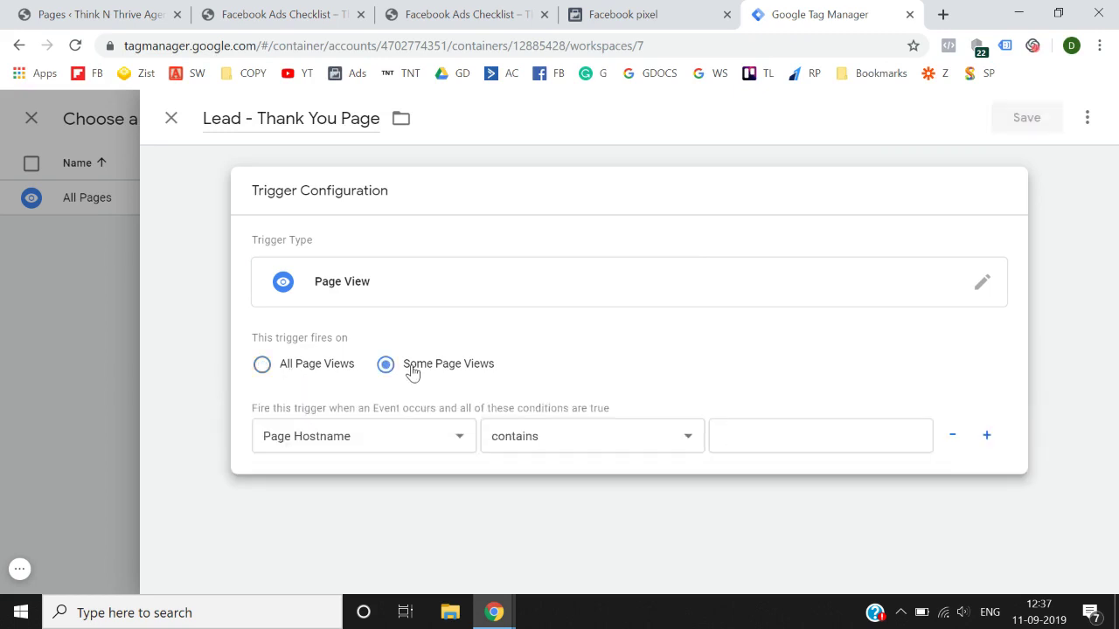
{"action": "left_click", "coordinate": [404, 446]}
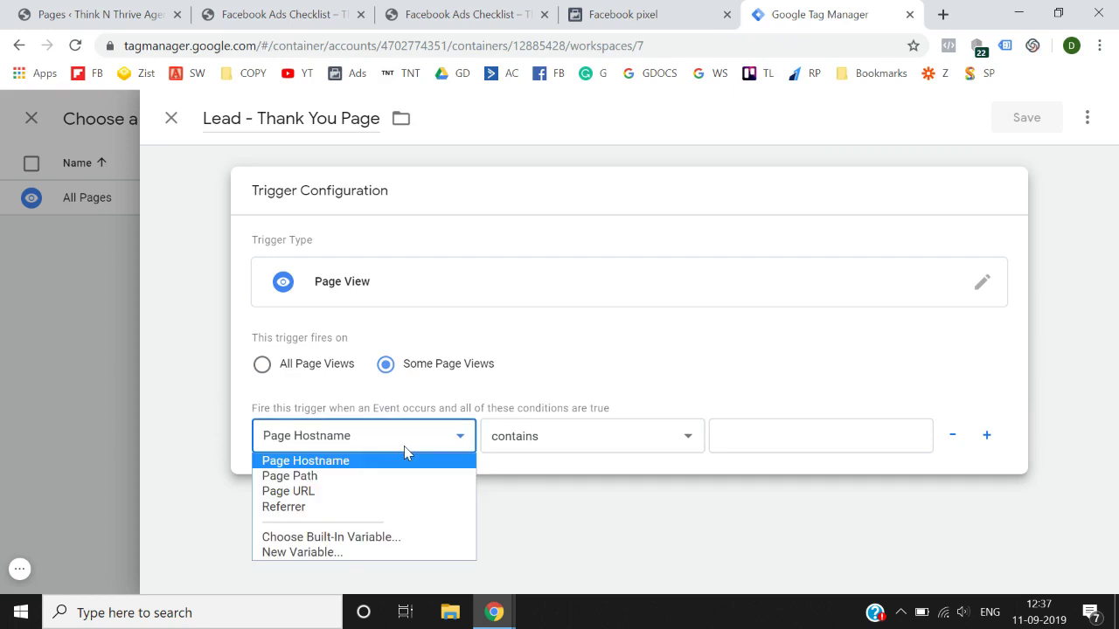
{"action": "left_click", "coordinate": [379, 492]}
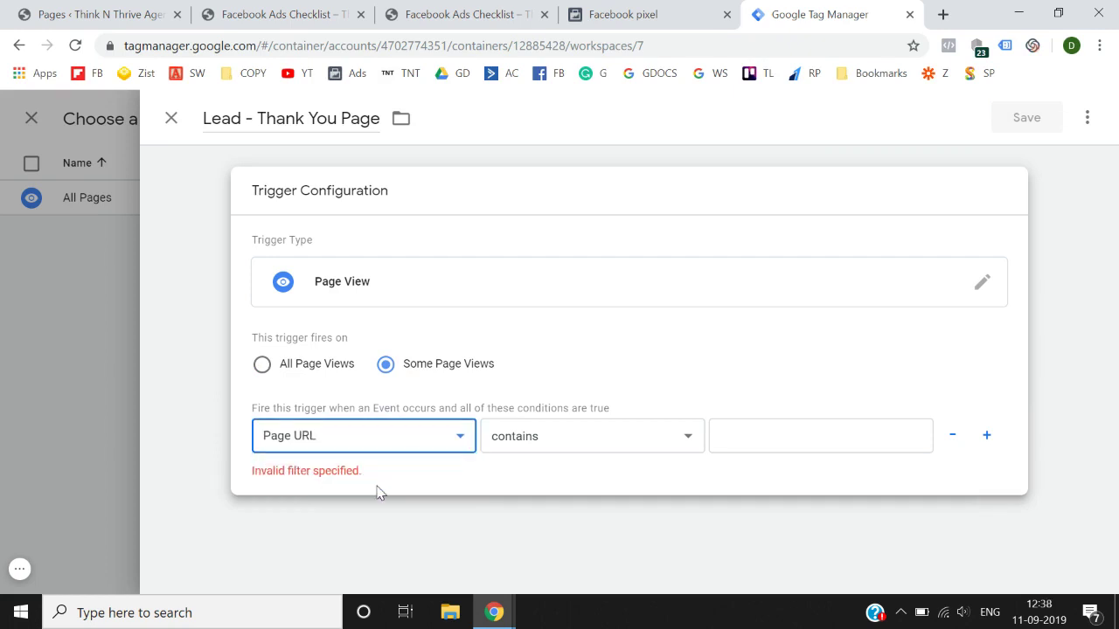
{"action": "left_click", "coordinate": [555, 448]}
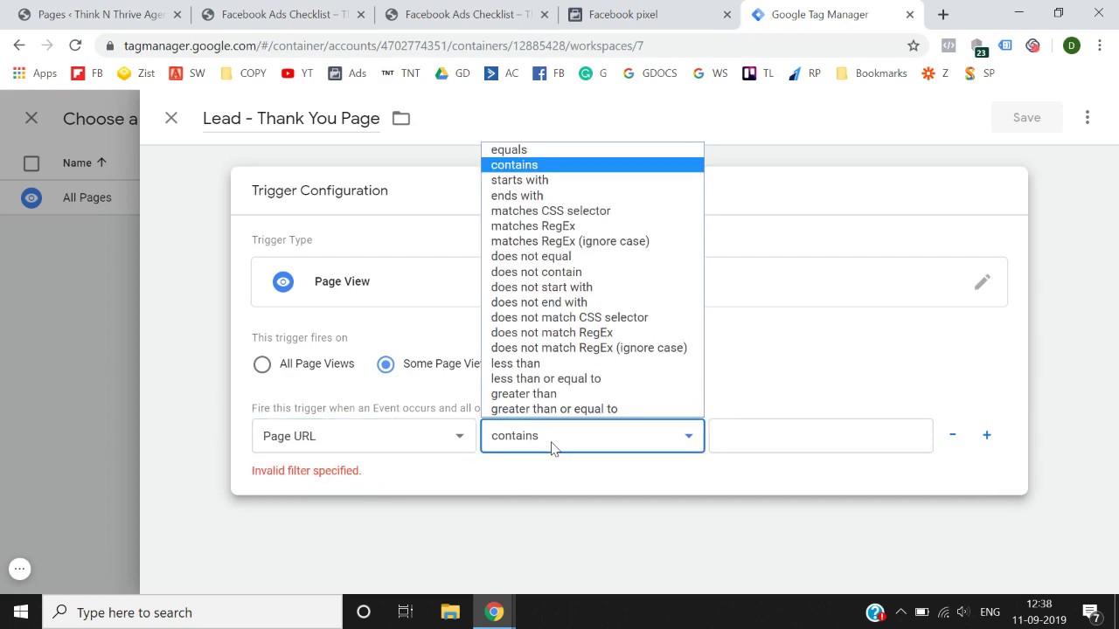
{"action": "left_click", "coordinate": [574, 150]}
{"action": "left_click", "coordinate": [454, 7]}
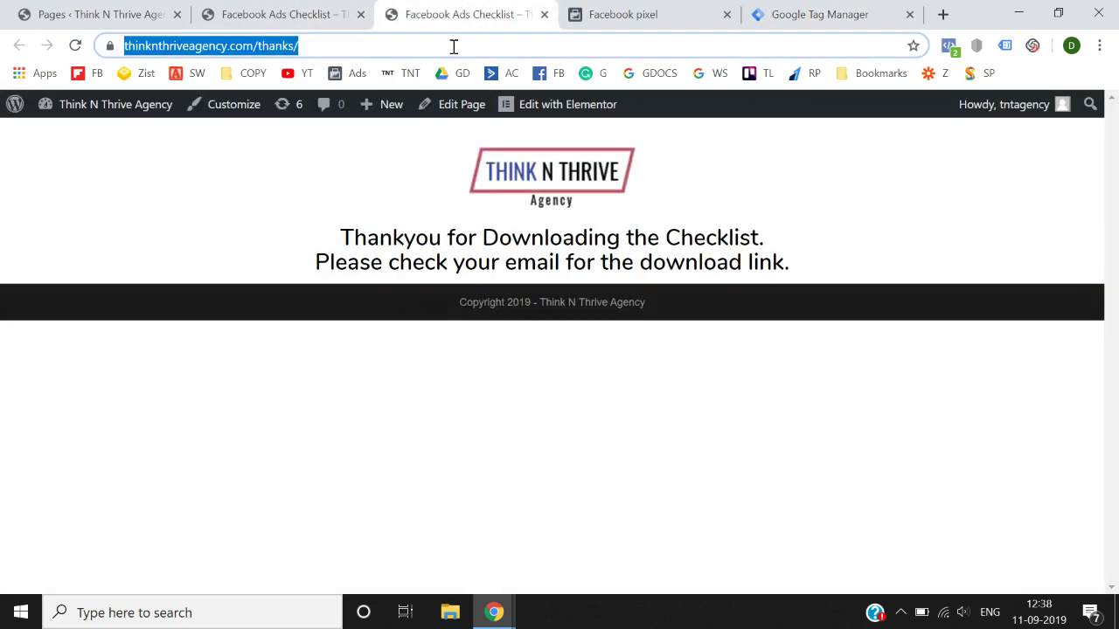
{"action": "left_click", "coordinate": [794, 12]}
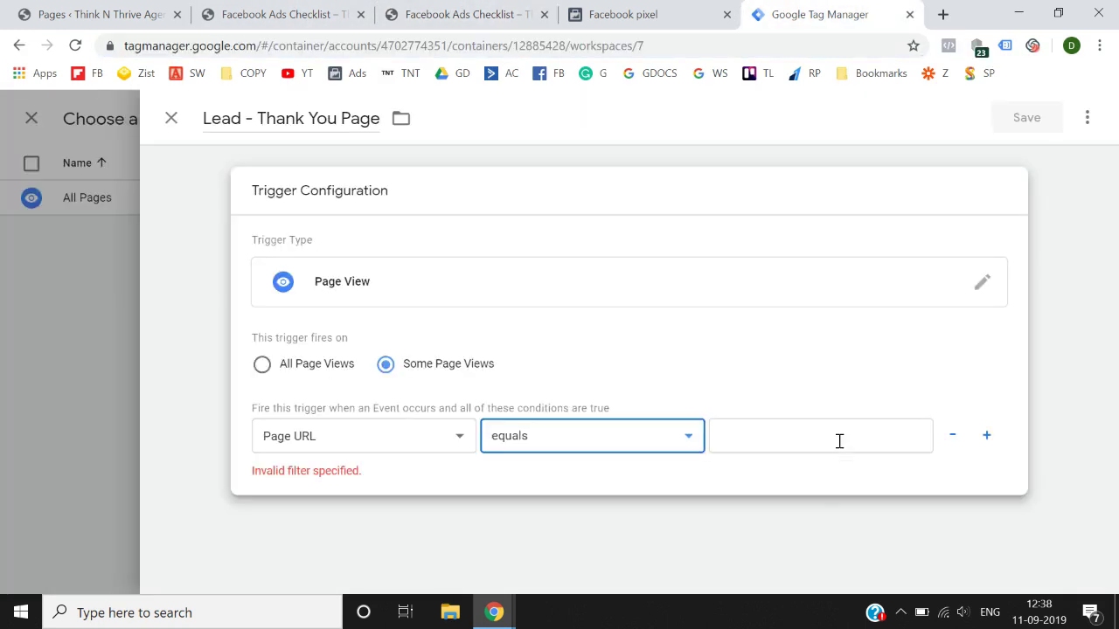
{"action": "left_click", "coordinate": [818, 439]}
{"action": "type", "text": "https://thinknthriveagency.com/thanks/"}
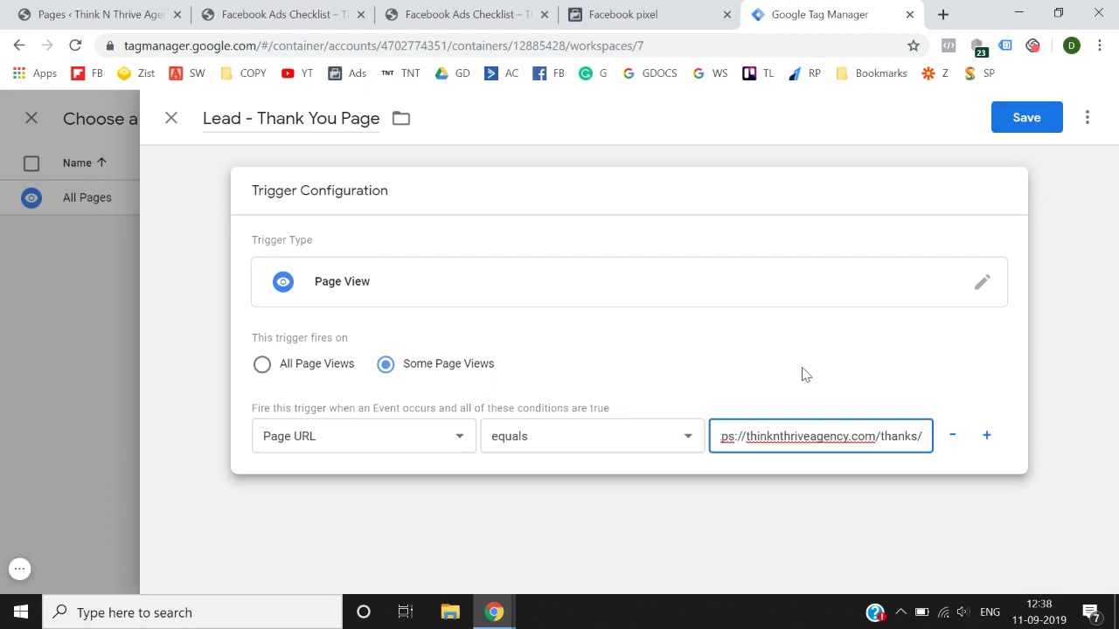
{"action": "left_click", "coordinate": [1041, 122]}
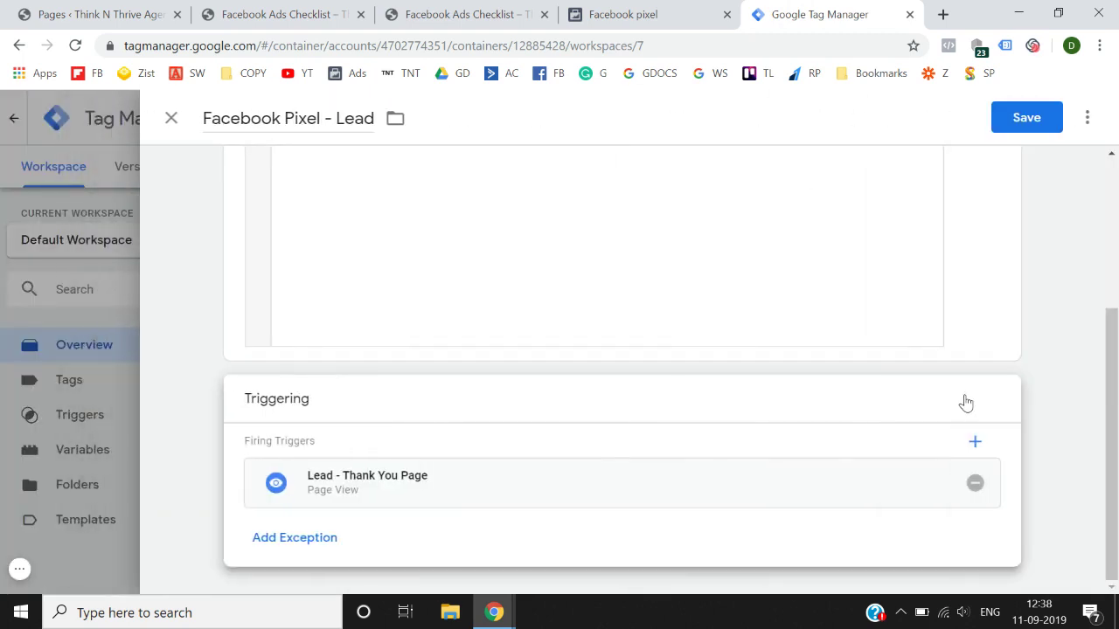
Save the Lead tag and publish the workspace changes without a version name or description.
{"action": "left_click", "coordinate": [1040, 118]}
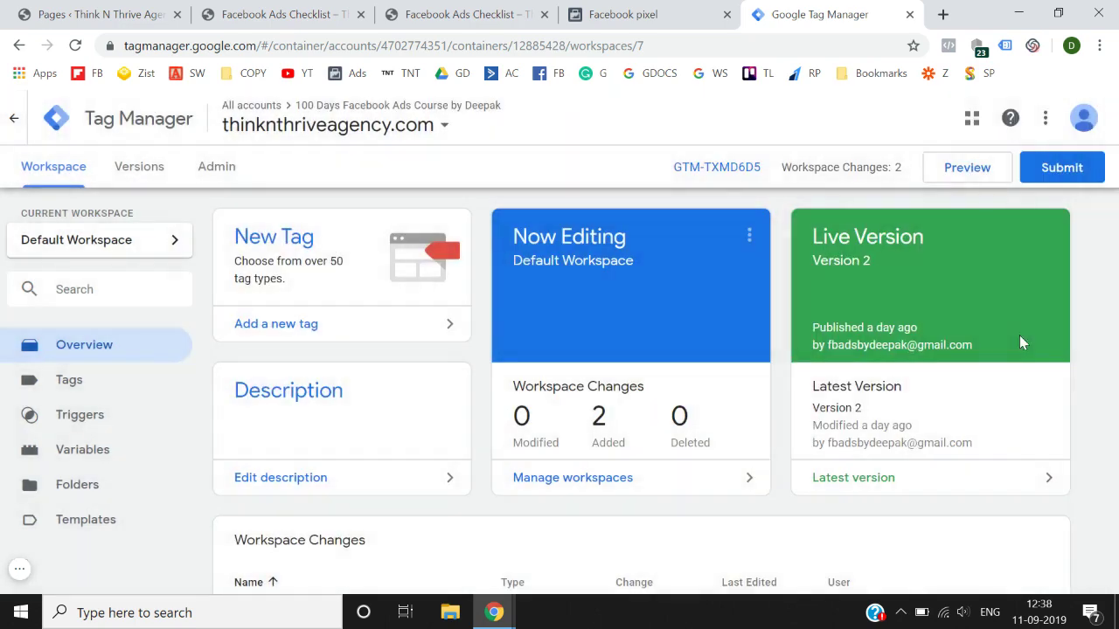
{"action": "left_click", "coordinate": [1049, 170]}
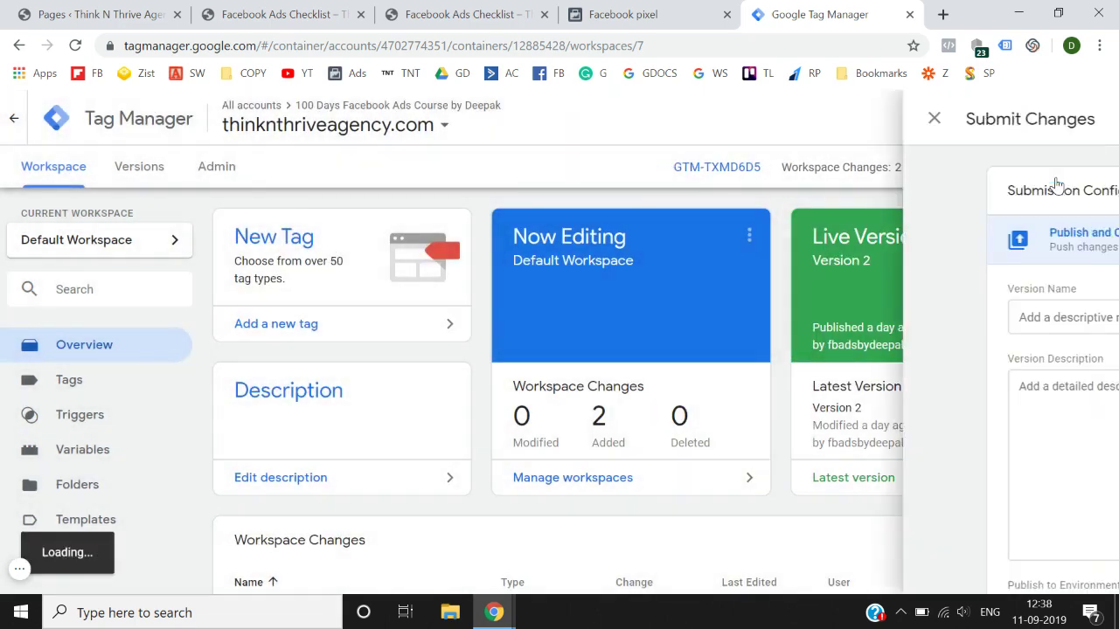
{"action": "left_click", "coordinate": [1067, 117]}
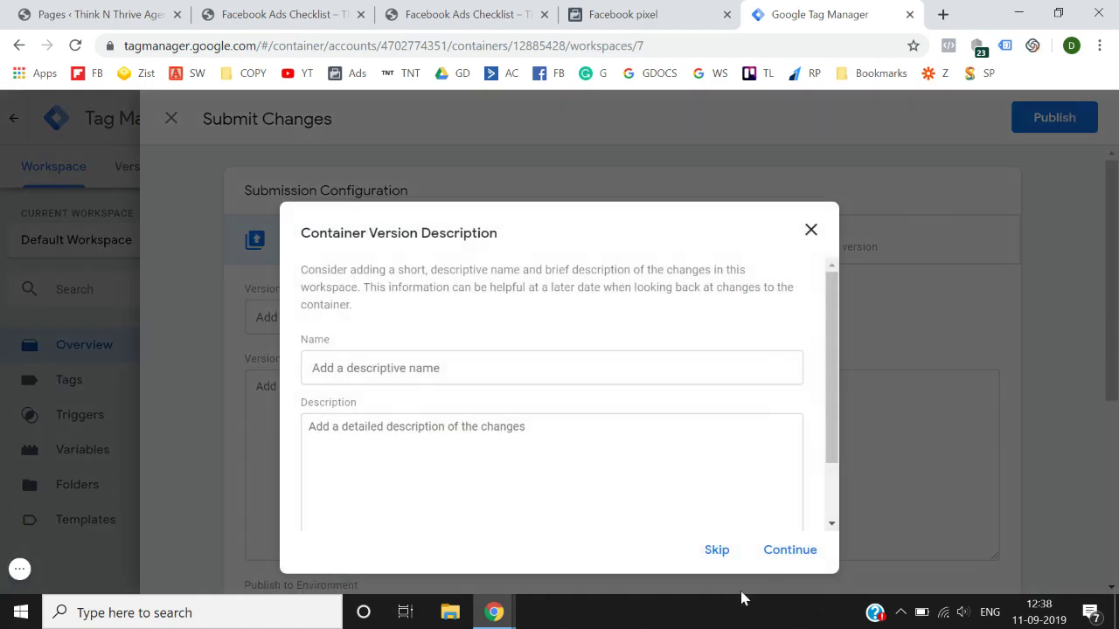
{"action": "left_click", "coordinate": [790, 551]}
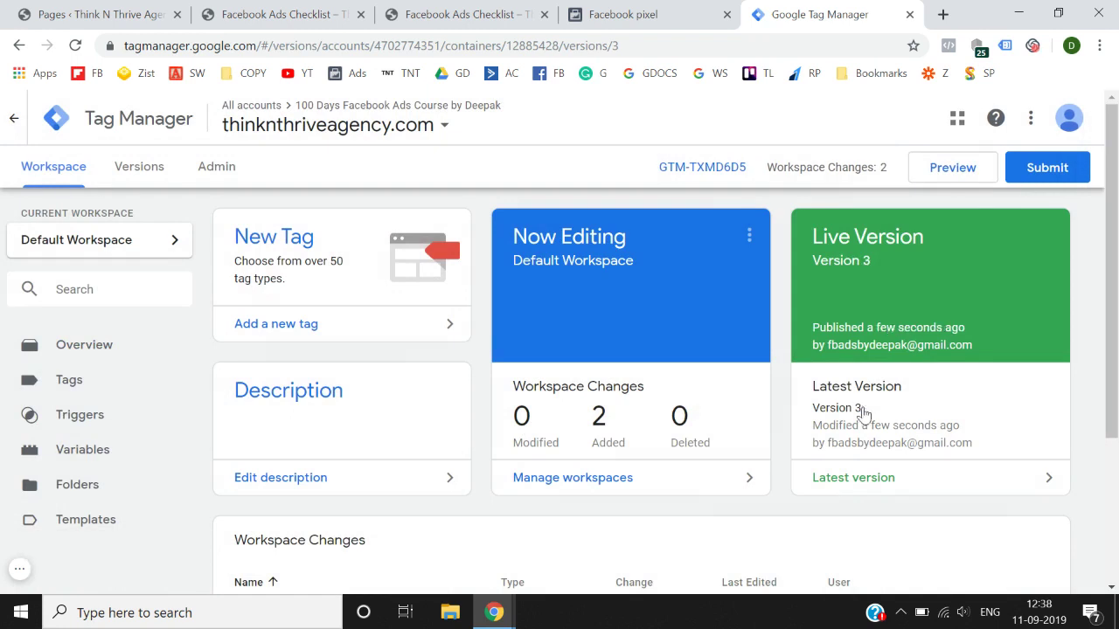
Return from the published version's summary to the workspace and turn on preview mode.
{"action": "left_click", "coordinate": [860, 408]}
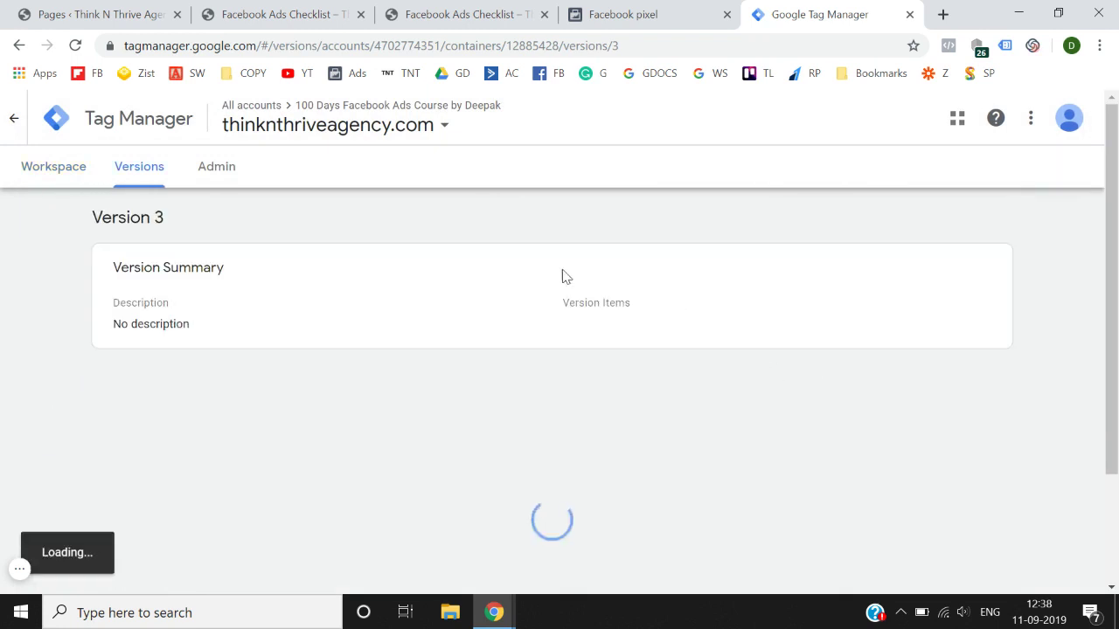
{"action": "left_click", "coordinate": [35, 172]}
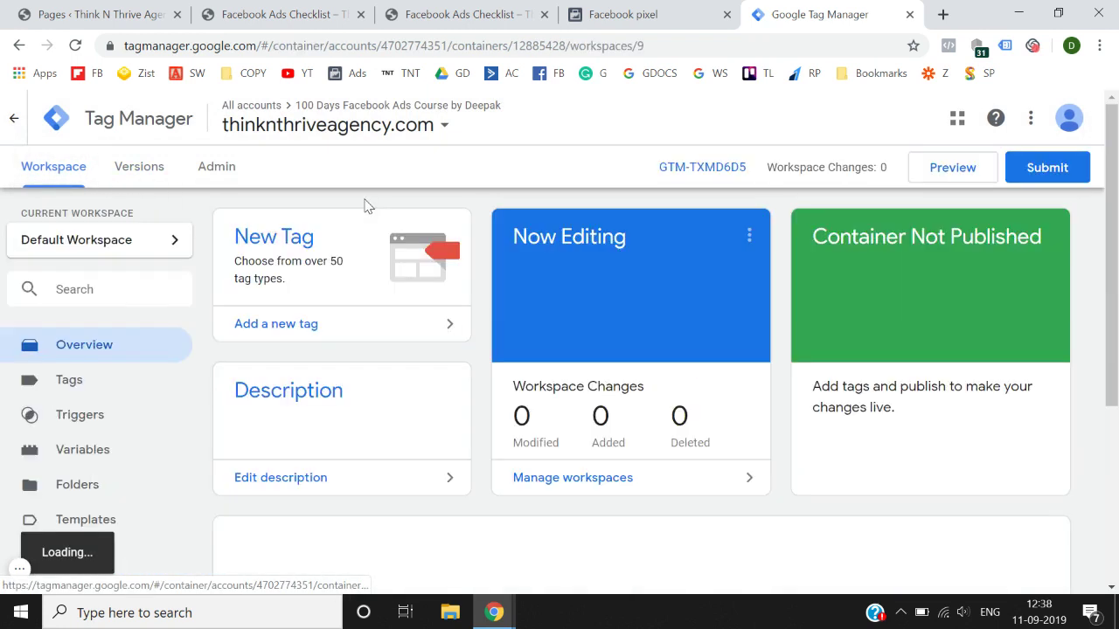
{"action": "left_click", "coordinate": [951, 172]}
{"action": "left_click", "coordinate": [951, 171]}
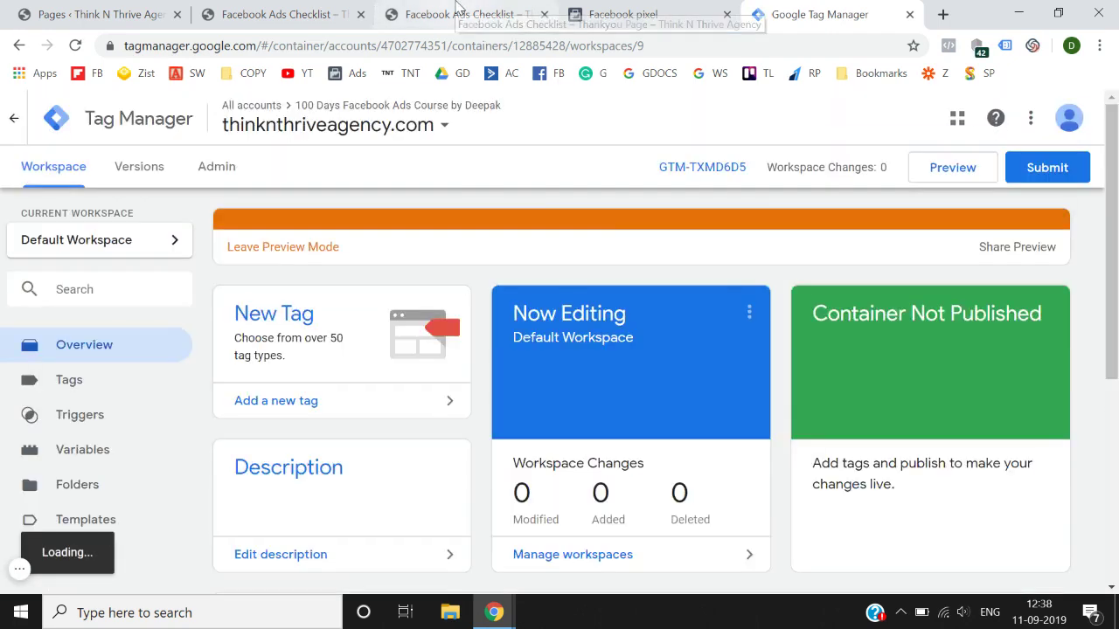
Reload the thank-you page and check the fired tags in the debug pane and the pixel events in Facebook Pixel Helper.
{"action": "left_click", "coordinate": [458, 11]}
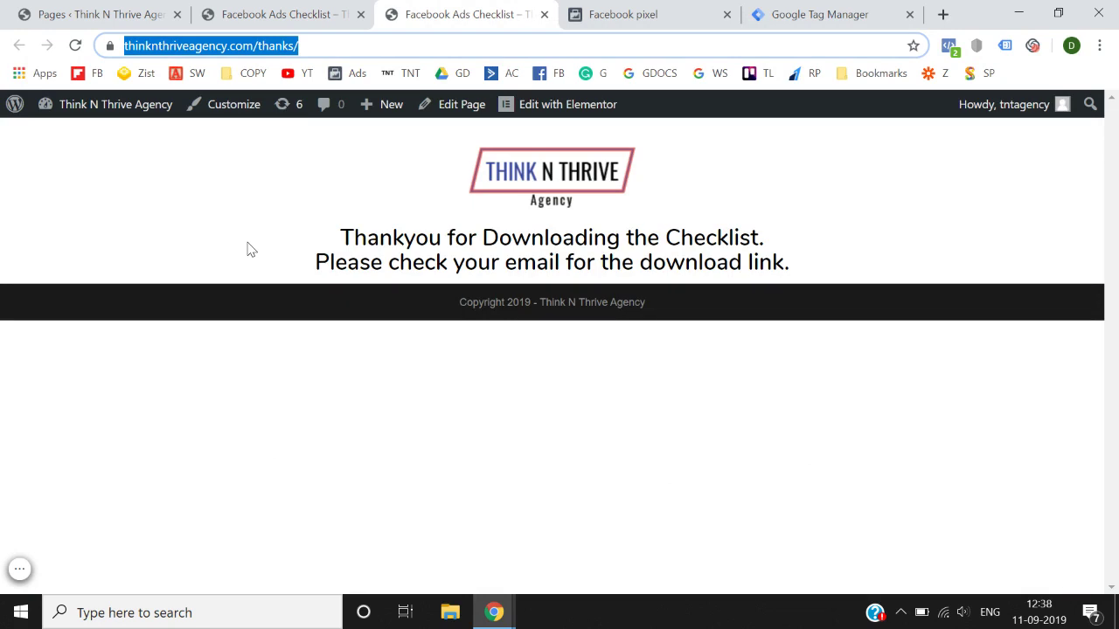
{"action": "key", "text": "Return"}
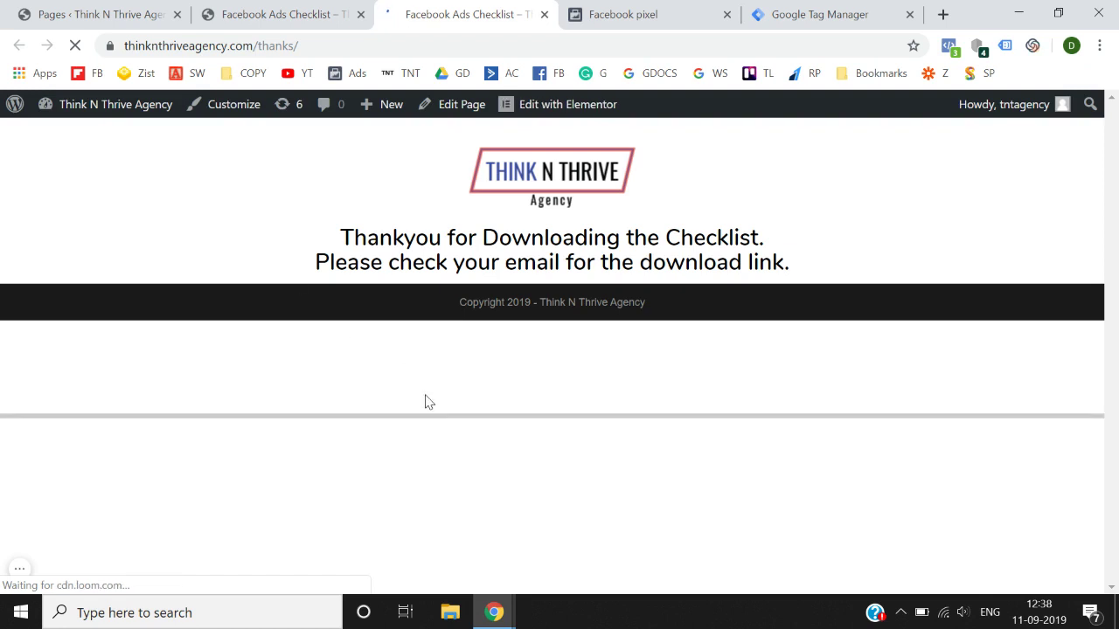
{"action": "left_click_drag", "start_coordinate": [440, 416], "coordinate": [464, 358]}
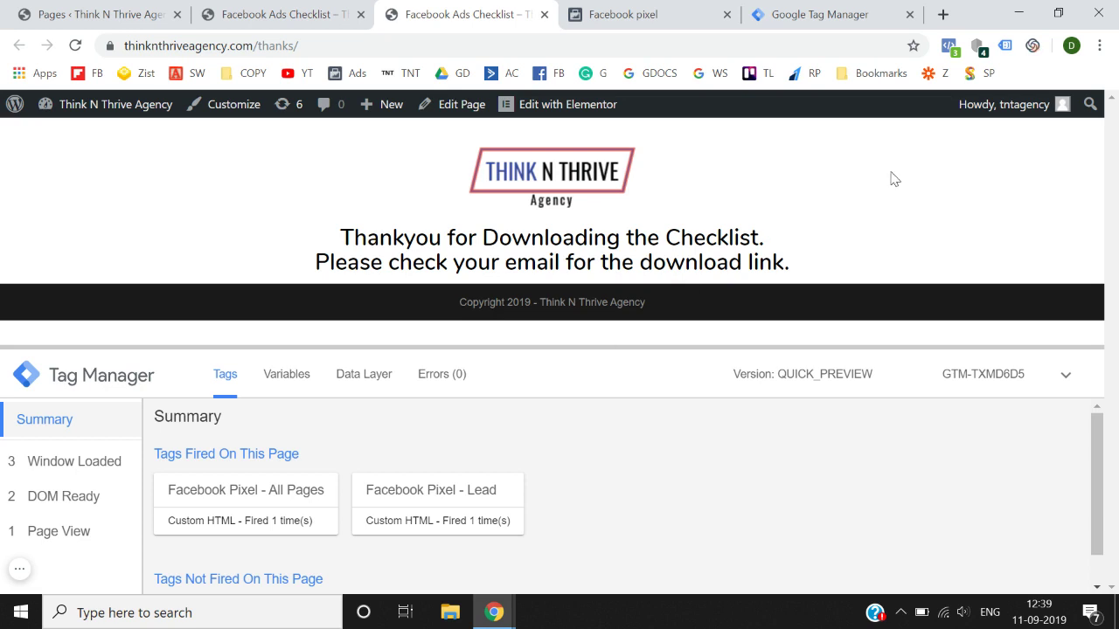
{"action": "left_click", "coordinate": [950, 46]}
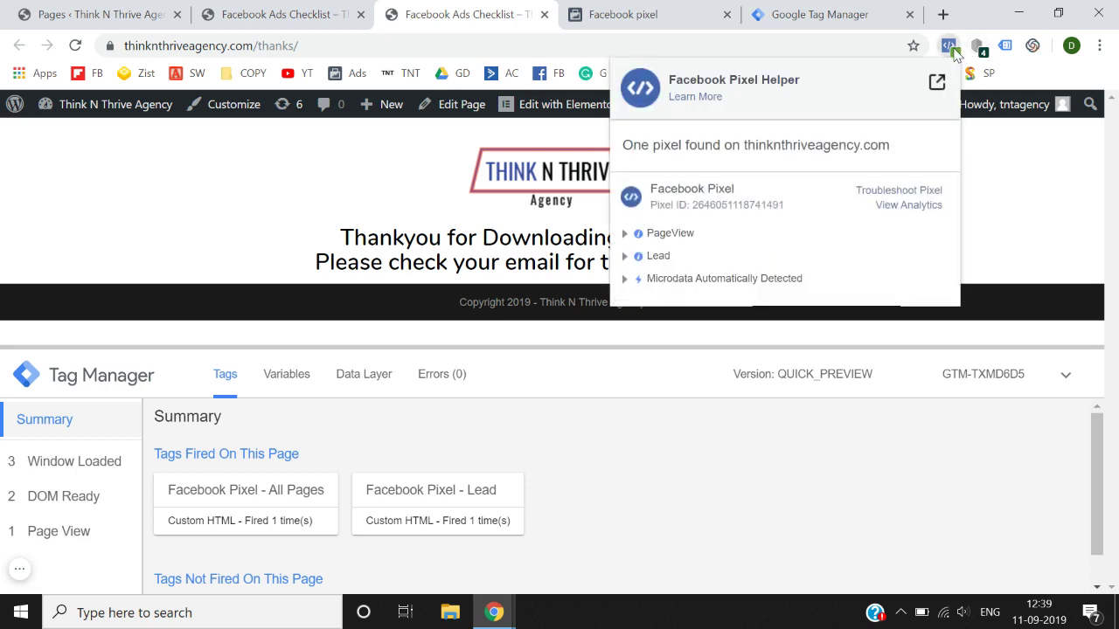
{"action": "left_click", "coordinate": [297, 208]}
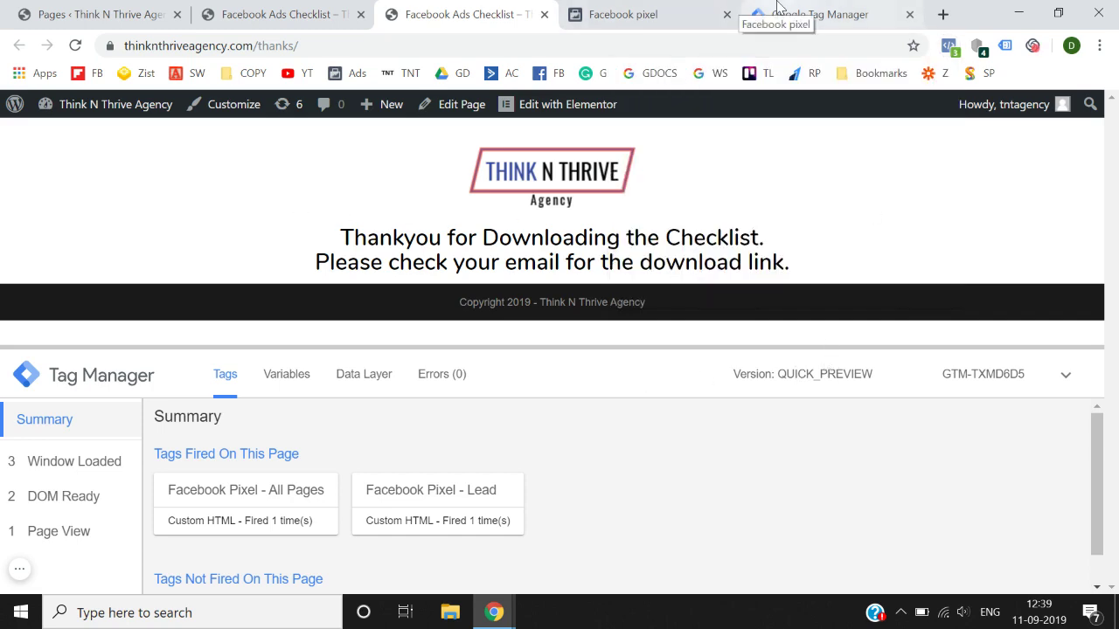
Leave preview mode in the Tag Manager workspace and reload the checklist thank-you page.
{"action": "left_click", "coordinate": [778, 9]}
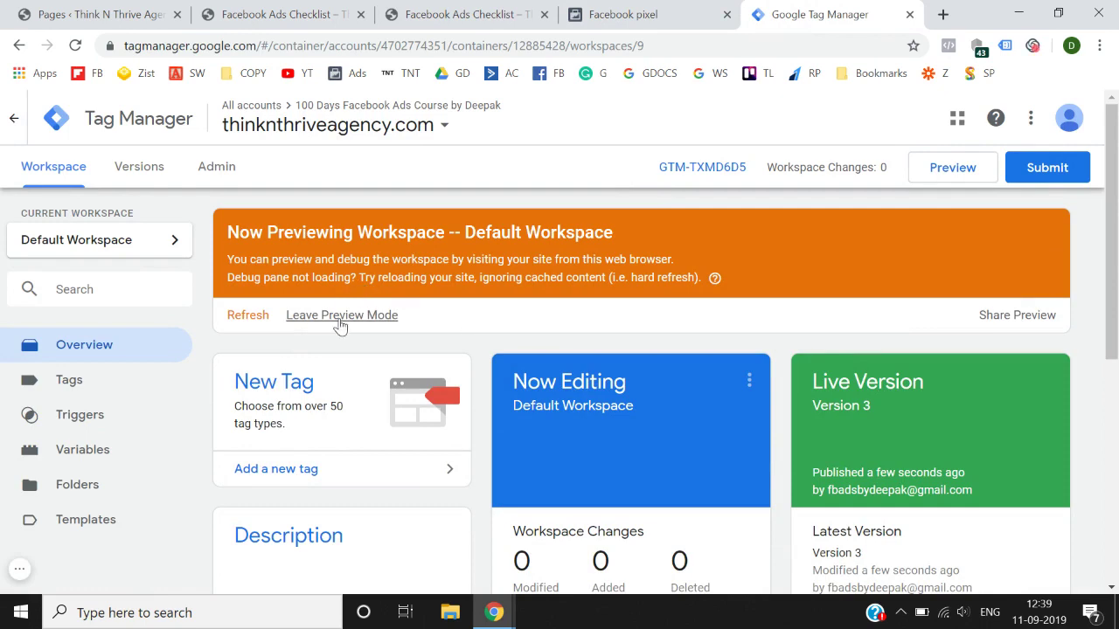
{"action": "left_click", "coordinate": [340, 320]}
{"action": "left_click", "coordinate": [690, 300]}
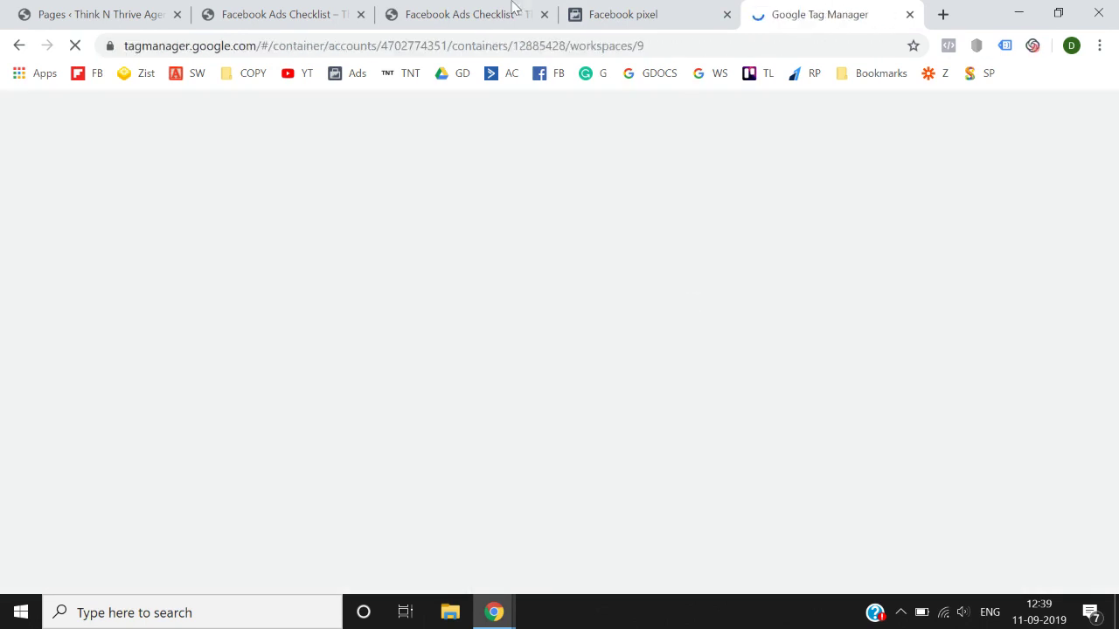
{"action": "left_click", "coordinate": [512, 10]}
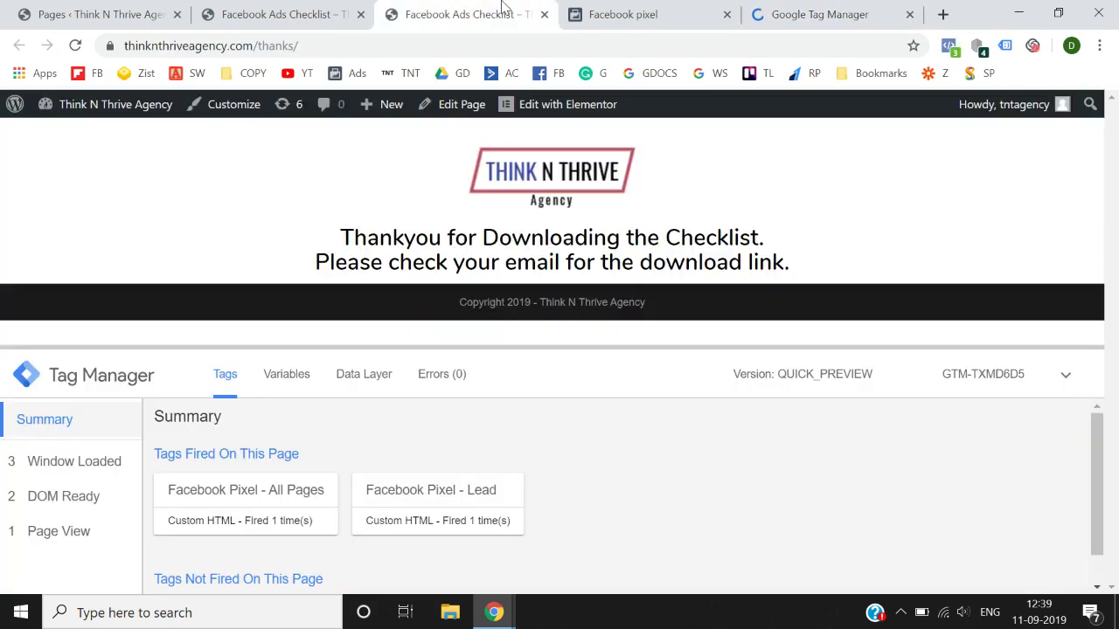
{"action": "left_click", "coordinate": [76, 45]}
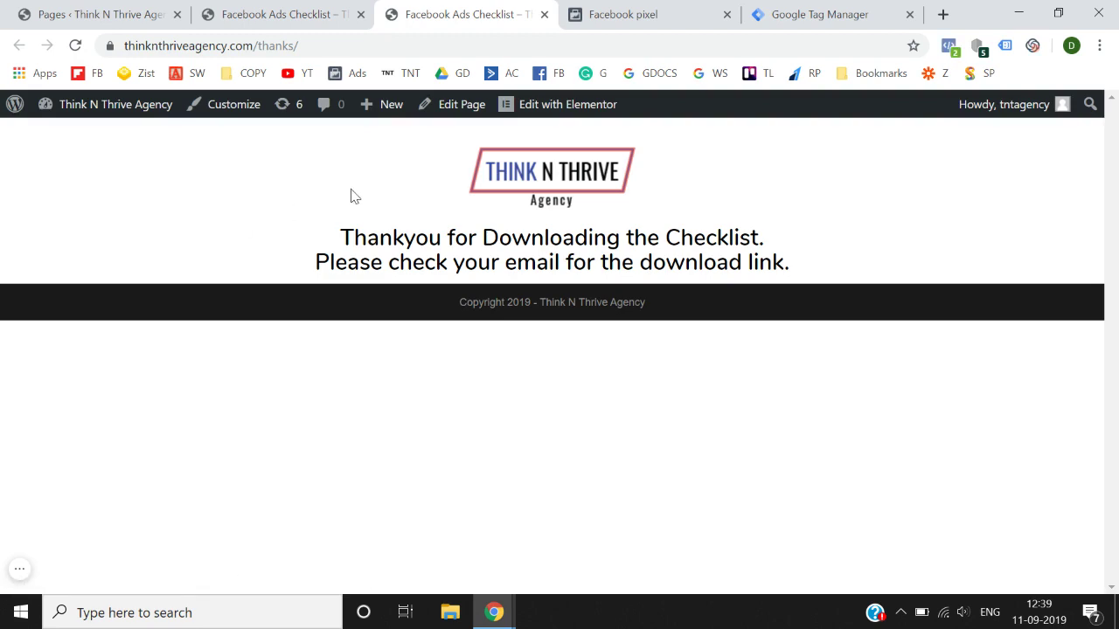
Switch to Facebook Events Manager and finish the pixel code installation dialog to get back to the pixel overview.
{"action": "left_click", "coordinate": [655, 13]}
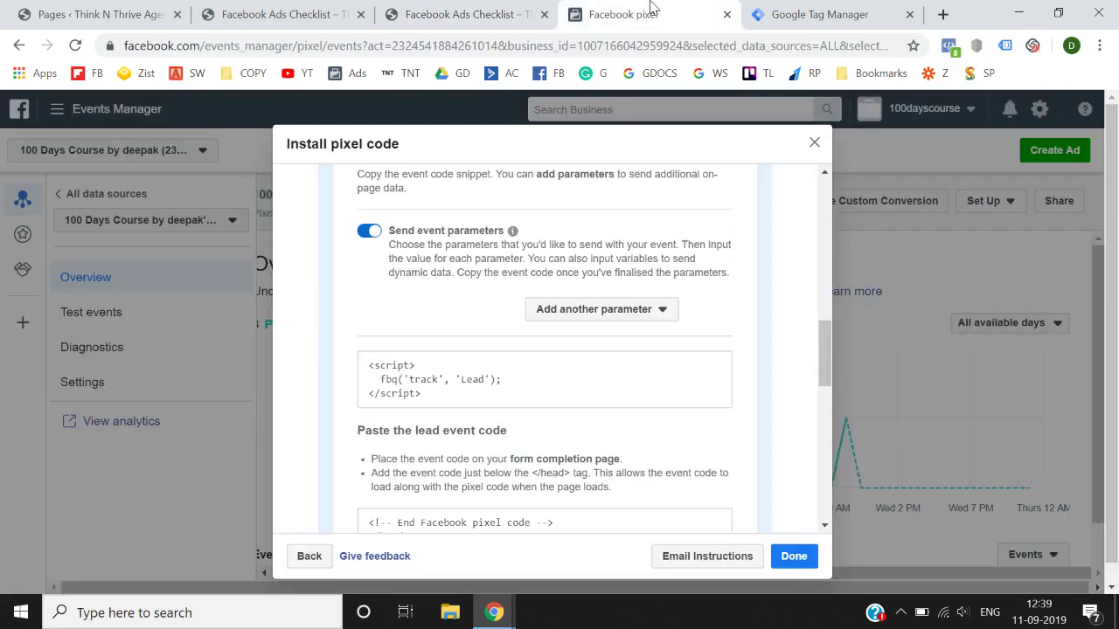
{"action": "left_click", "coordinate": [794, 556]}
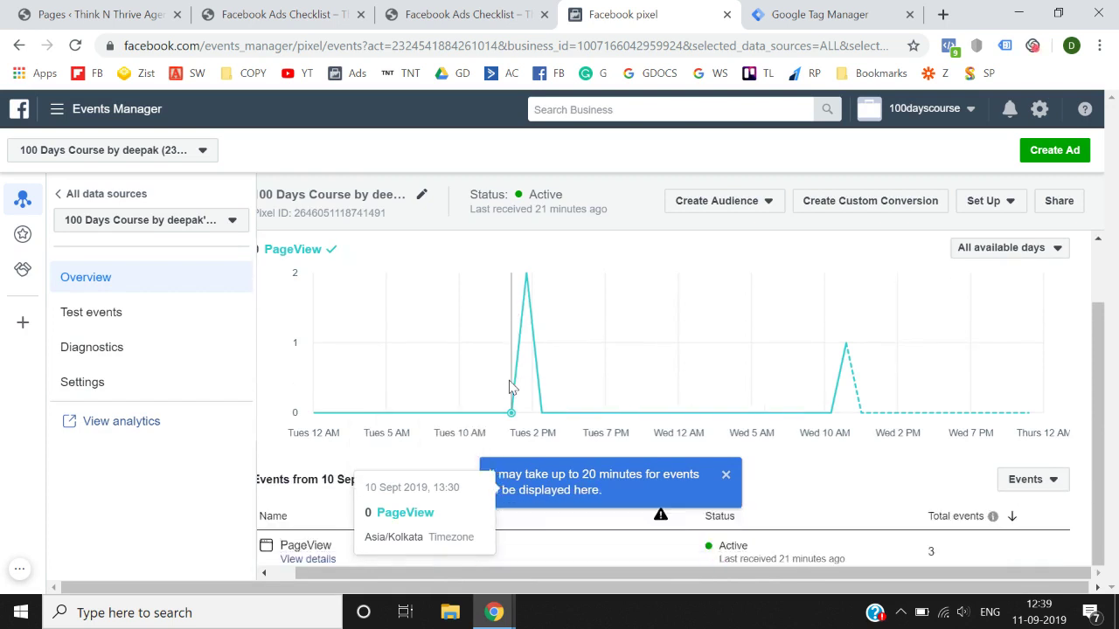
{"action": "scroll", "coordinate": [511, 387], "scroll_direction": "down", "scroll_amount": 1}
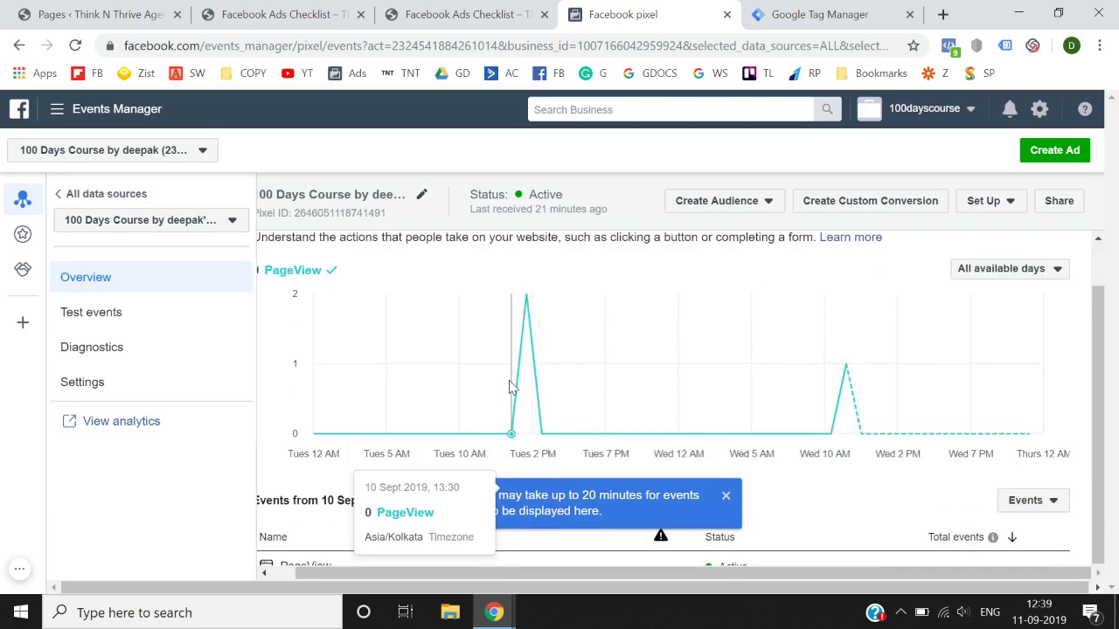
Examine the pixel's settings, including event setup, traffic permissions and cookie settings, and return to the overview.
{"action": "left_click", "coordinate": [165, 393]}
{"action": "scroll", "coordinate": [322, 410], "scroll_direction": "down", "scroll_amount": 6}
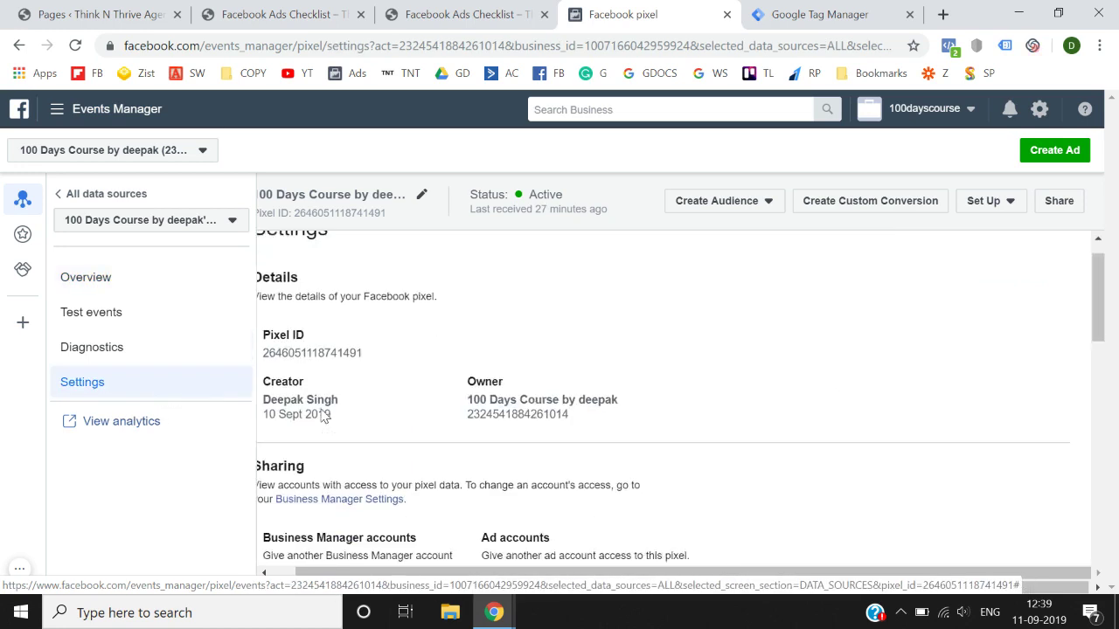
{"action": "scroll", "coordinate": [322, 409], "scroll_direction": "down", "scroll_amount": 6}
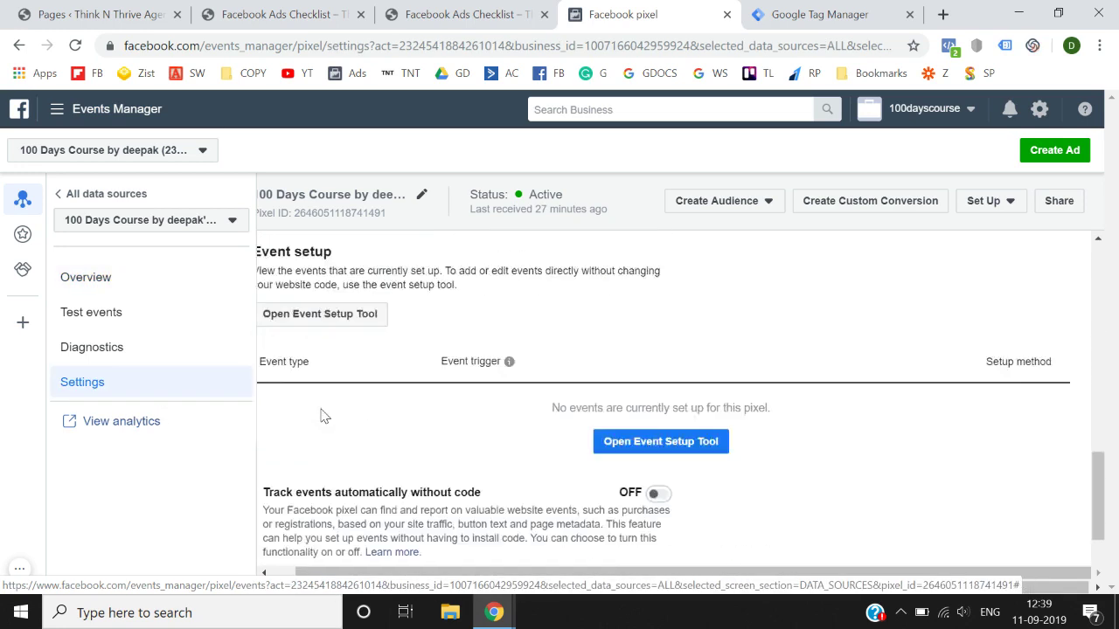
{"action": "scroll", "coordinate": [322, 409], "scroll_direction": "up", "scroll_amount": 1}
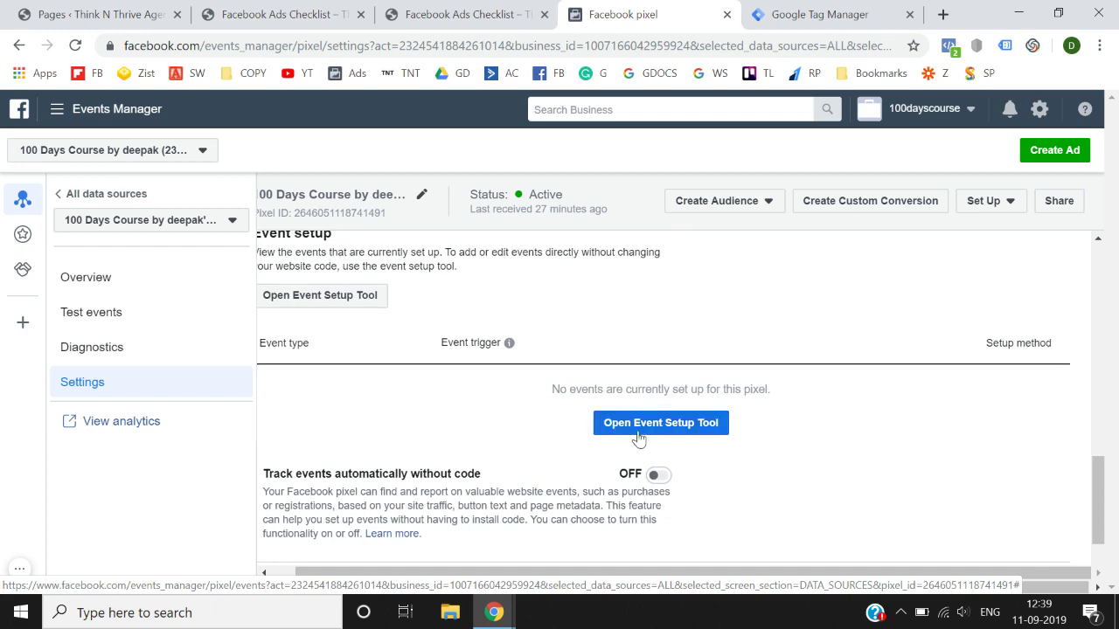
{"action": "scroll", "coordinate": [500, 407], "scroll_direction": "down", "scroll_amount": 2}
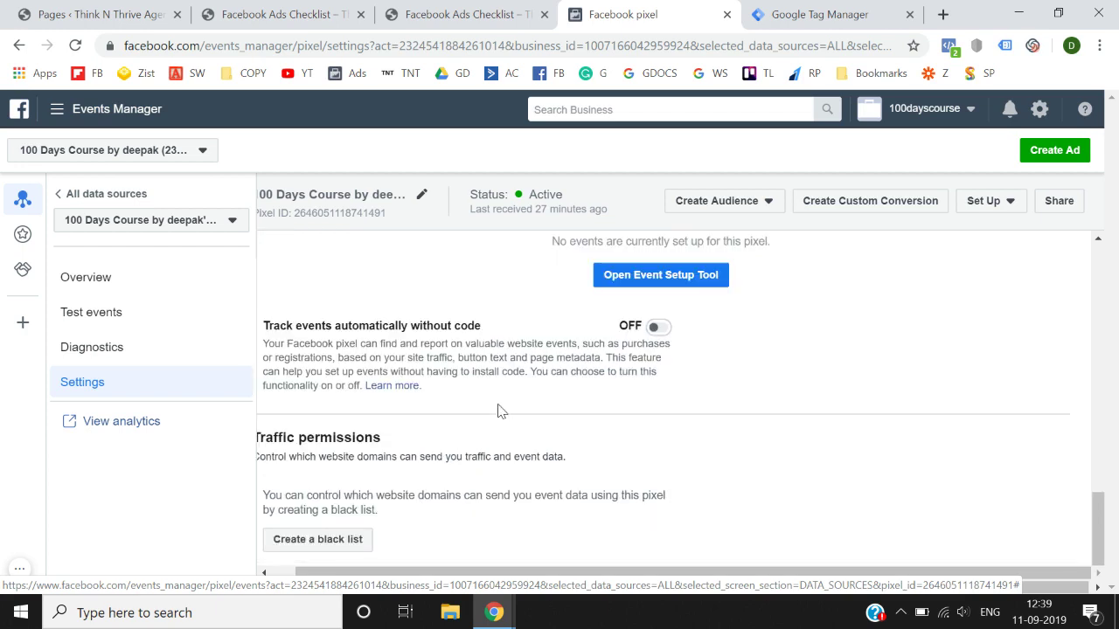
{"action": "scroll", "coordinate": [482, 425], "scroll_direction": "up", "scroll_amount": 3}
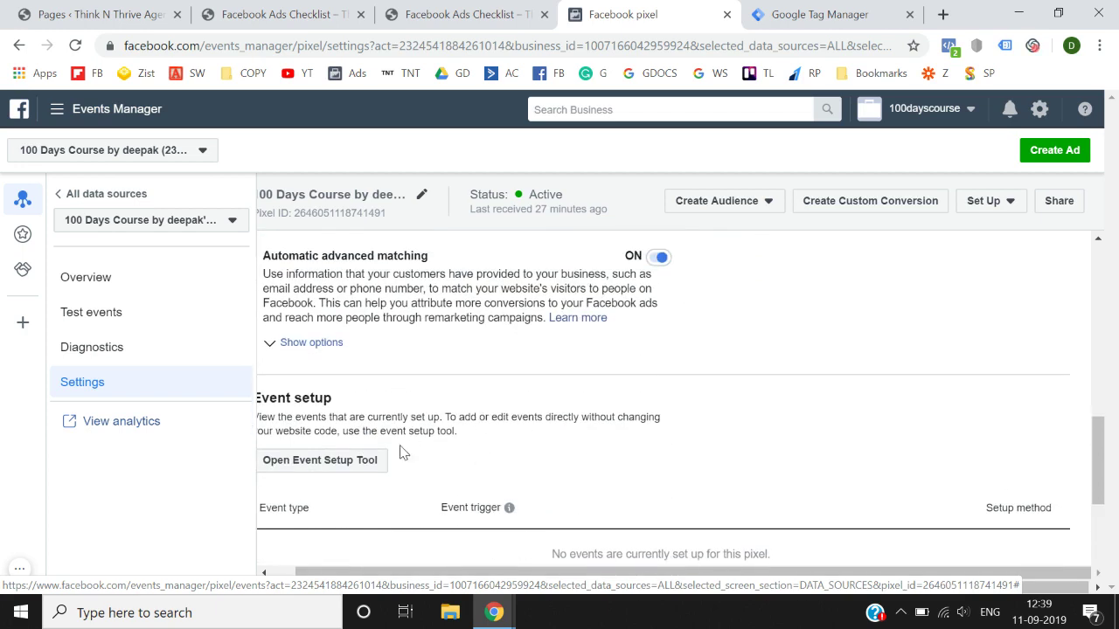
{"action": "scroll", "coordinate": [504, 457], "scroll_direction": "up", "scroll_amount": 1}
{"action": "scroll", "coordinate": [504, 456], "scroll_direction": "up", "scroll_amount": 7}
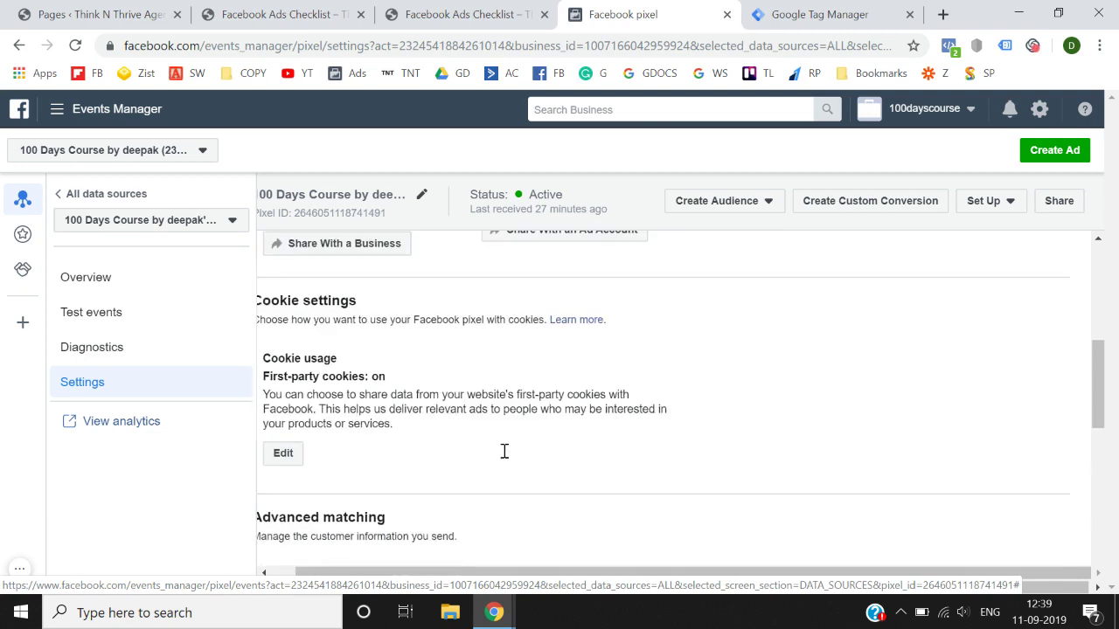
{"action": "left_click", "coordinate": [151, 280]}
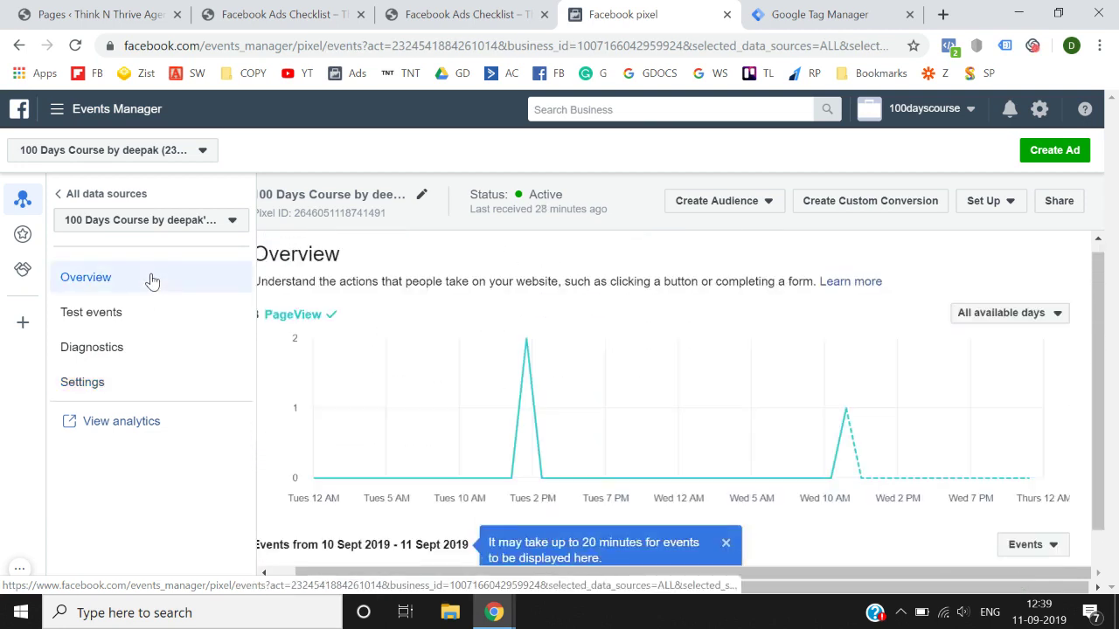
Start a real-time event test for the pixel by opening the website thinknthriveagency.com from Test events.
{"action": "left_click", "coordinate": [117, 319]}
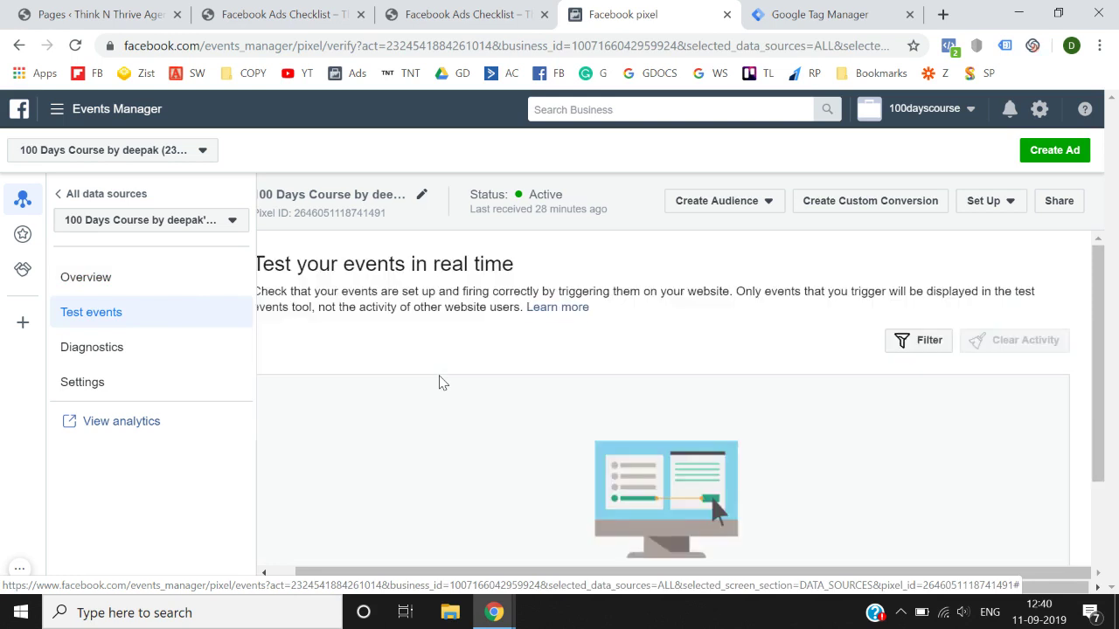
{"action": "scroll", "coordinate": [441, 382], "scroll_direction": "down", "scroll_amount": 3}
{"action": "scroll", "coordinate": [442, 382], "scroll_direction": "up", "scroll_amount": 3}
{"action": "scroll", "coordinate": [442, 382], "scroll_direction": "down", "scroll_amount": 3}
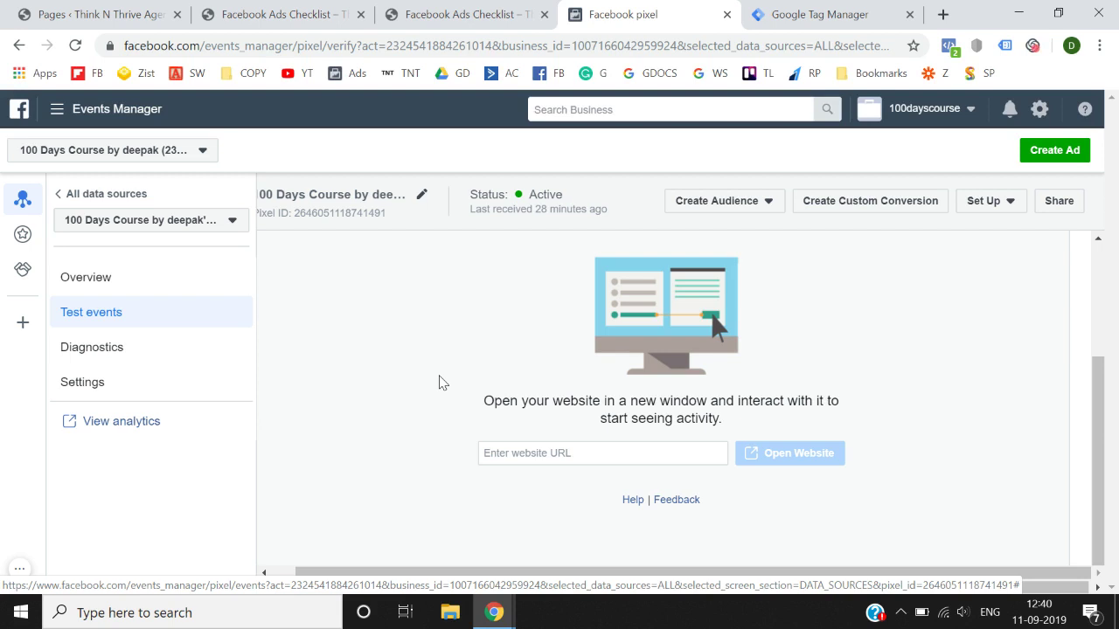
{"action": "left_click", "coordinate": [532, 453]}
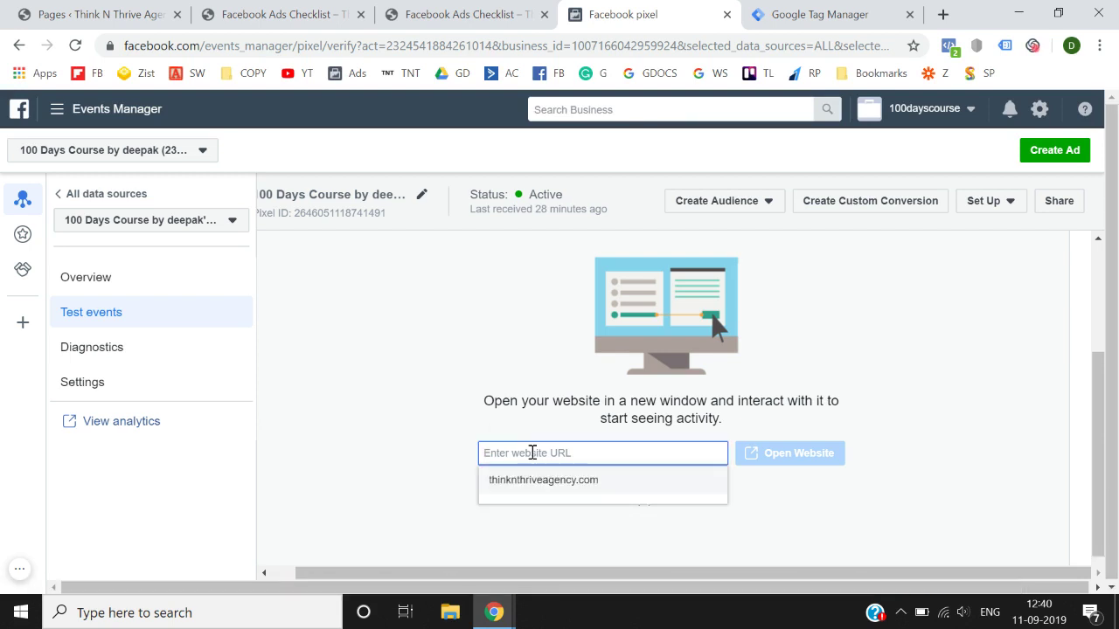
{"action": "left_click", "coordinate": [542, 479]}
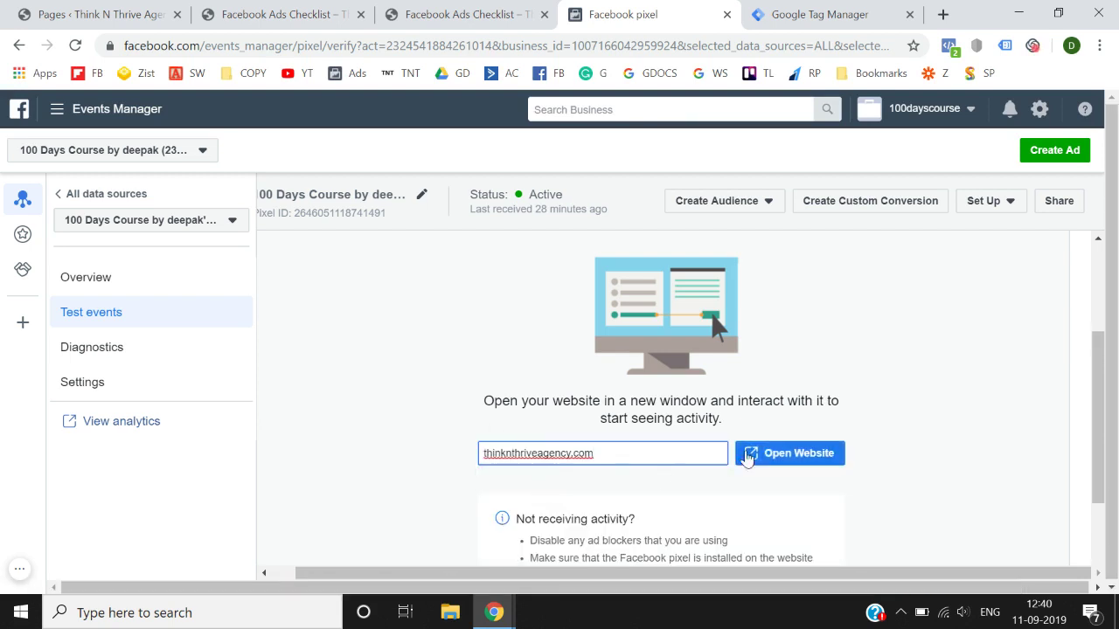
{"action": "left_click", "coordinate": [748, 454]}
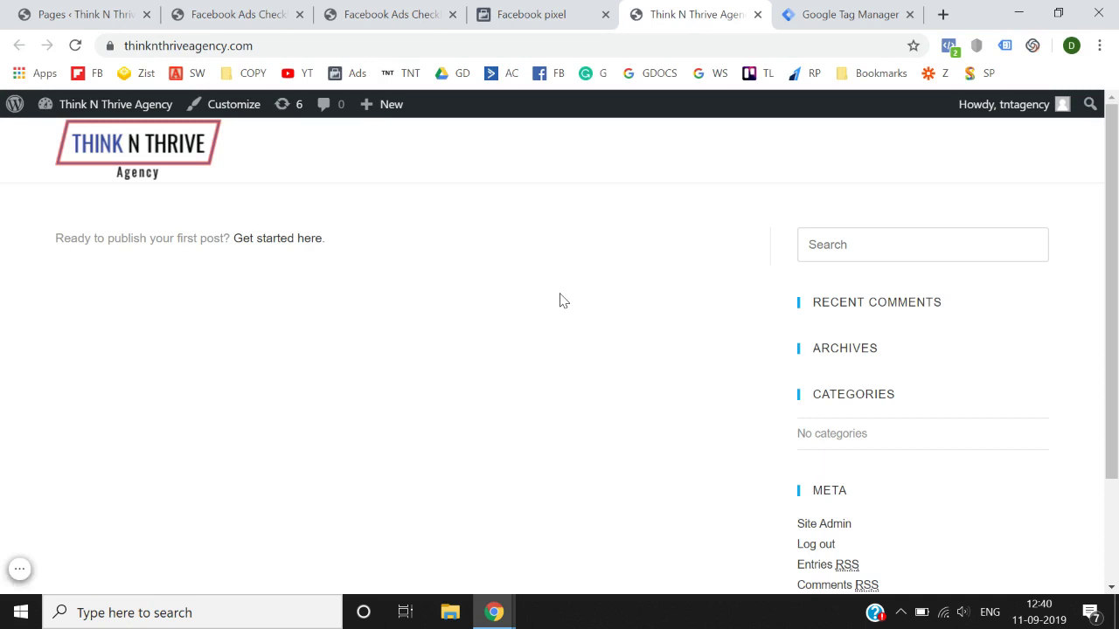
Check the test events received from the website's home page, comparing the event list with the opened site.
{"action": "left_click", "coordinate": [530, 14]}
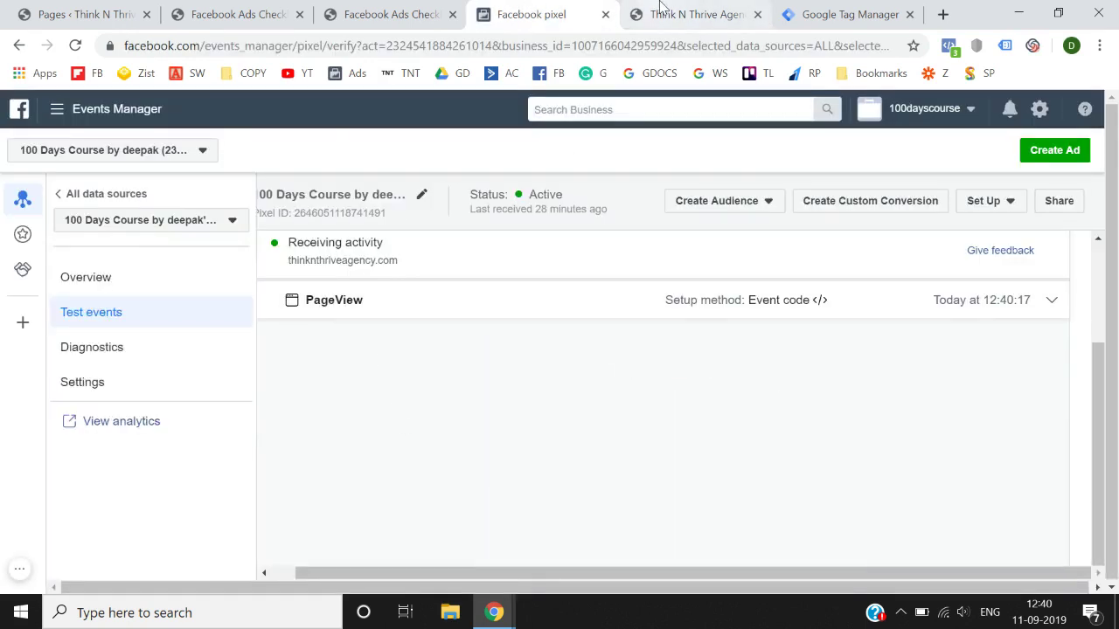
{"action": "left_click", "coordinate": [690, 14]}
{"action": "left_click", "coordinate": [549, 14]}
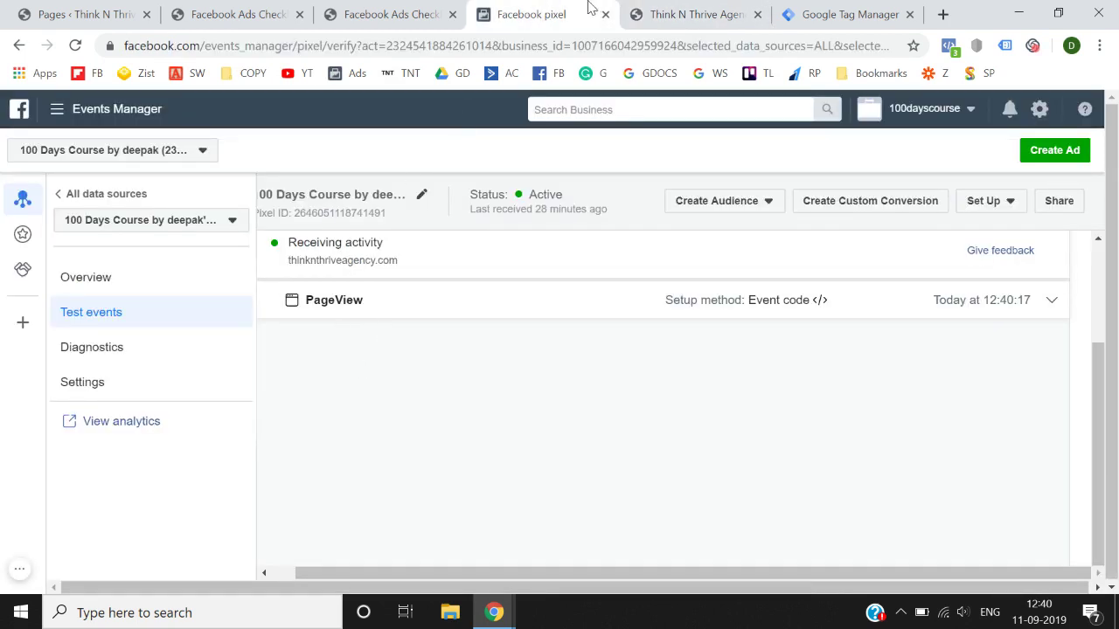
{"action": "left_click", "coordinate": [679, 12]}
Copy the thank-you page's URL and load thinknthriveagency.com/thanks/ in the website tab opened for the event test.
{"action": "left_click", "coordinate": [354, 7]}
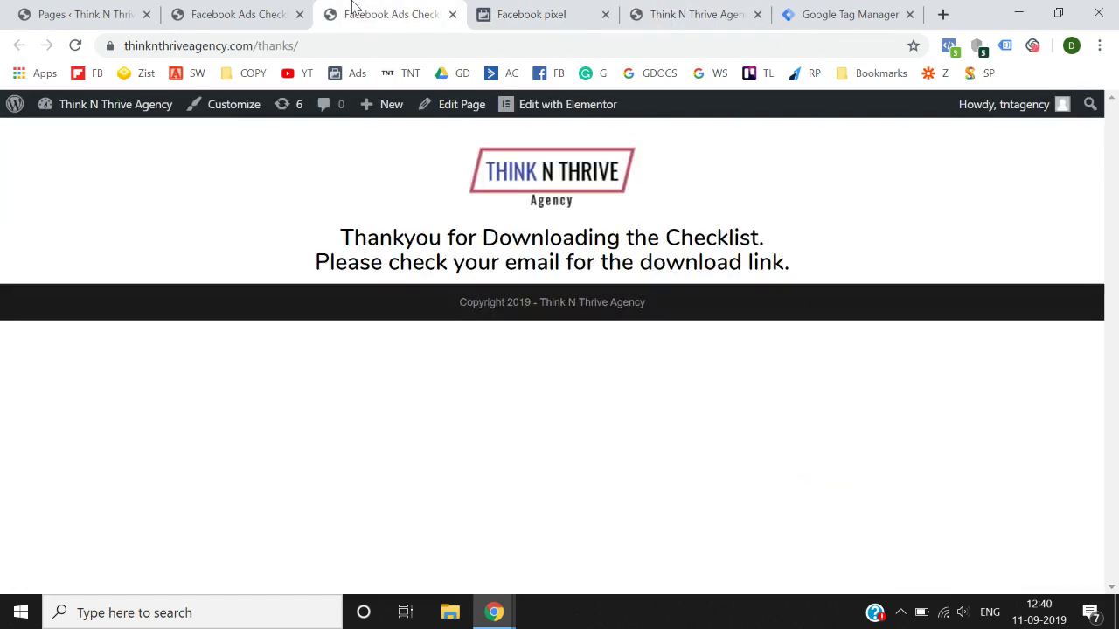
{"action": "left_click", "coordinate": [375, 44]}
{"action": "key", "text": "ctrl+c"}
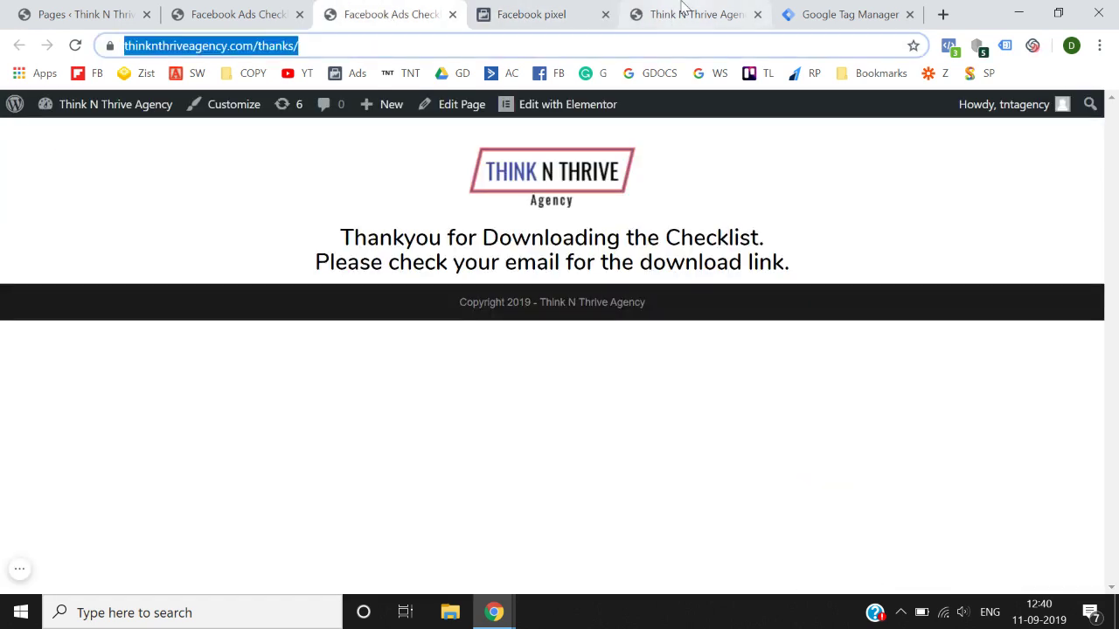
{"action": "left_click", "coordinate": [678, 14]}
{"action": "left_click", "coordinate": [670, 44]}
{"action": "key", "text": "ctrl+v"}
{"action": "key", "text": "Return"}
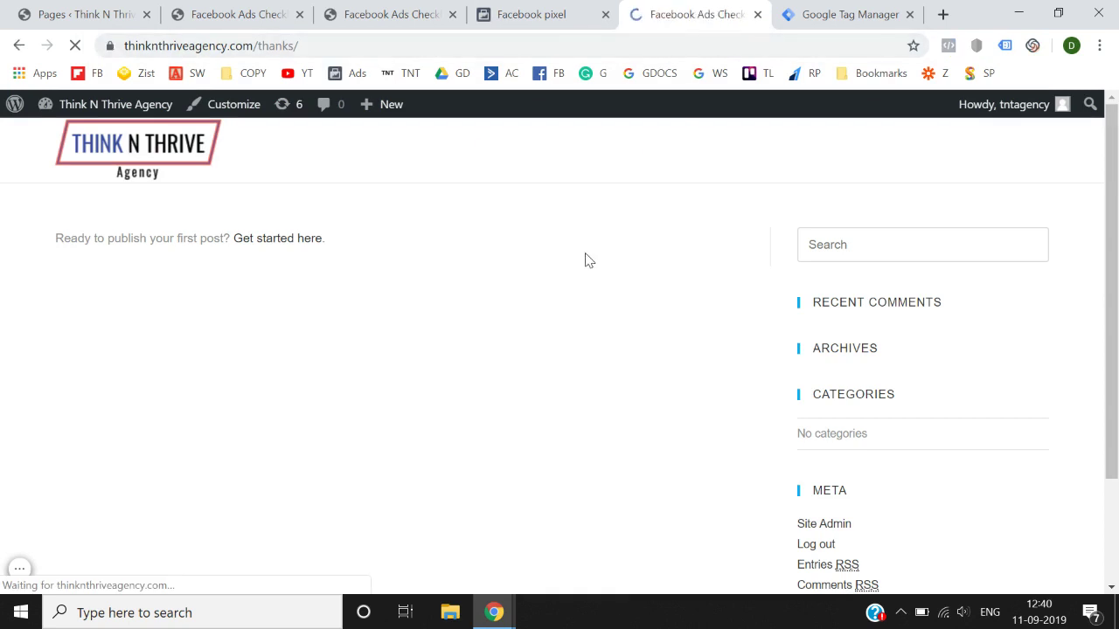
Check the test event list for the Lead event and compare it with the thank-you and checklist pages.
{"action": "left_click", "coordinate": [582, 10]}
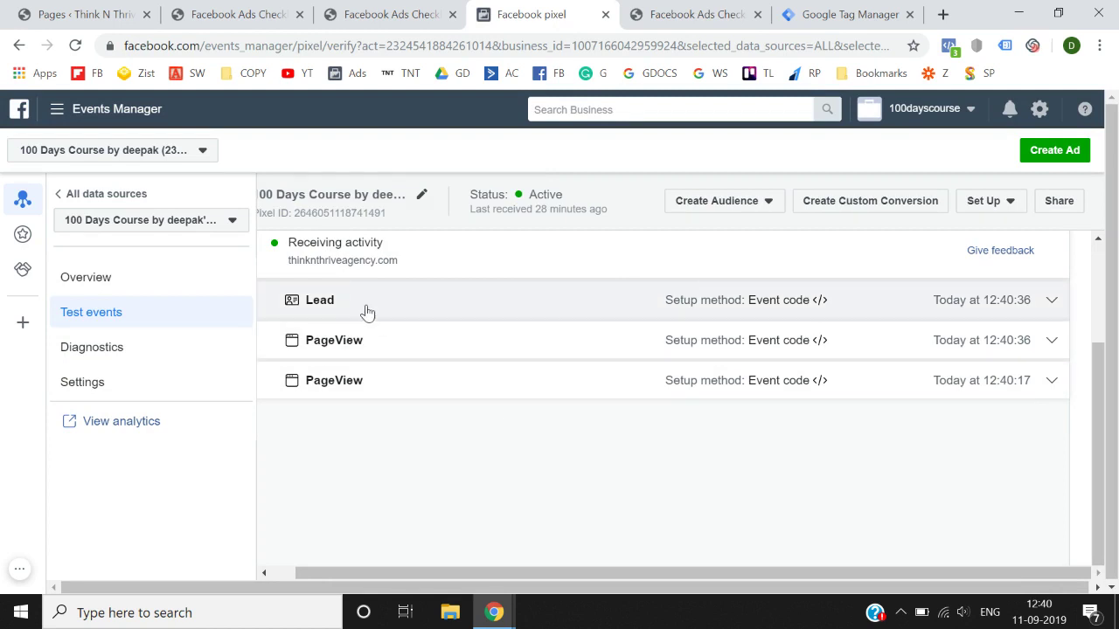
{"action": "left_click", "coordinate": [686, 7]}
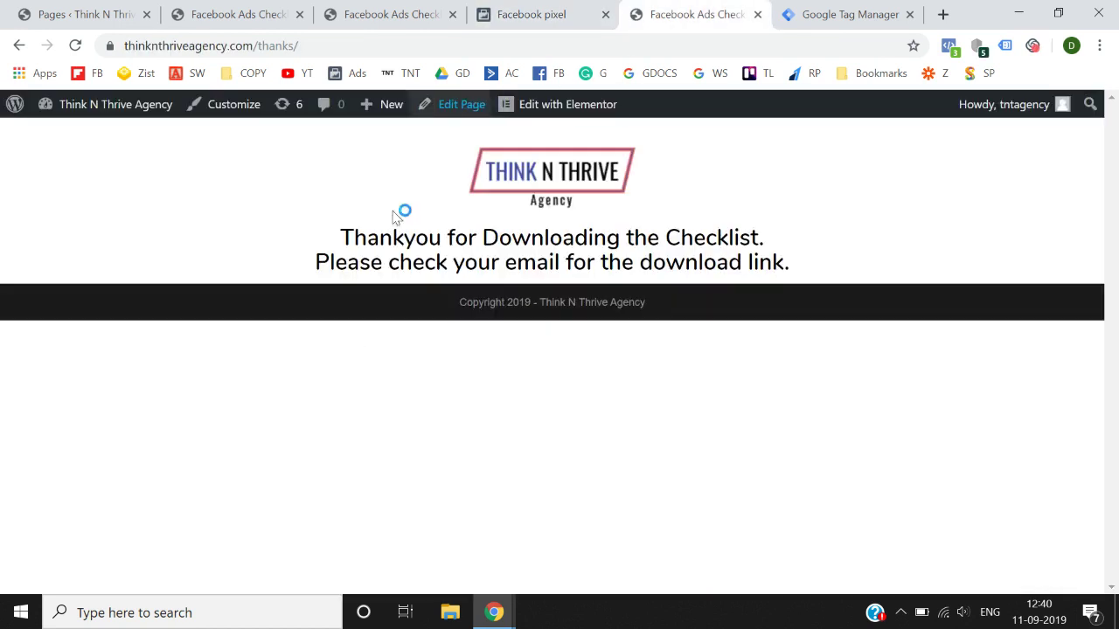
{"action": "left_click", "coordinate": [553, 9]}
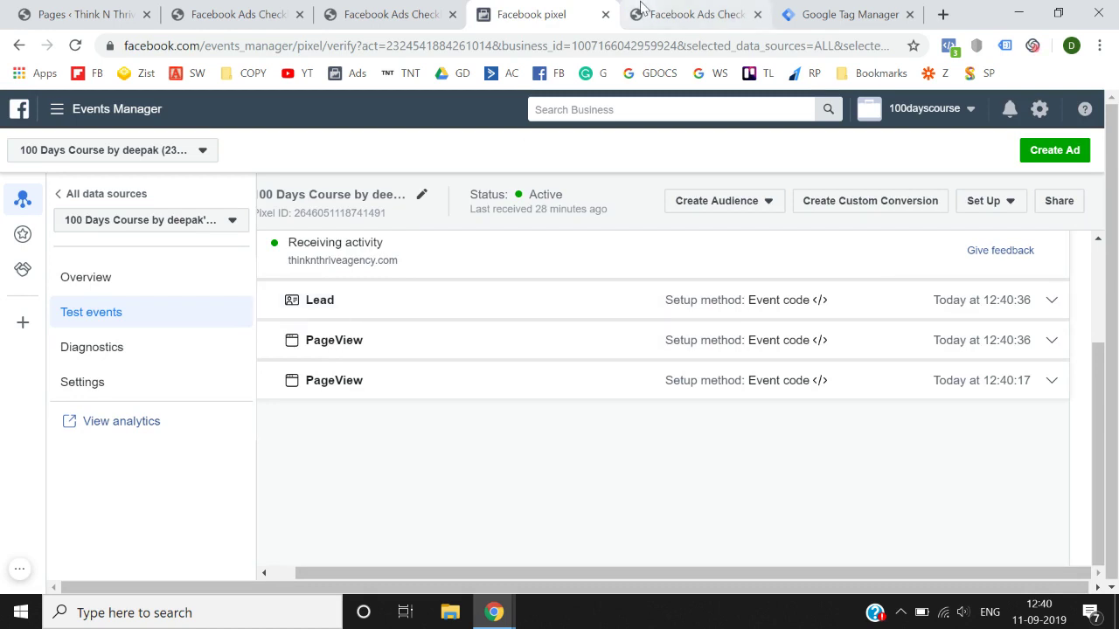
{"action": "key", "text": "ctrl+Tab"}
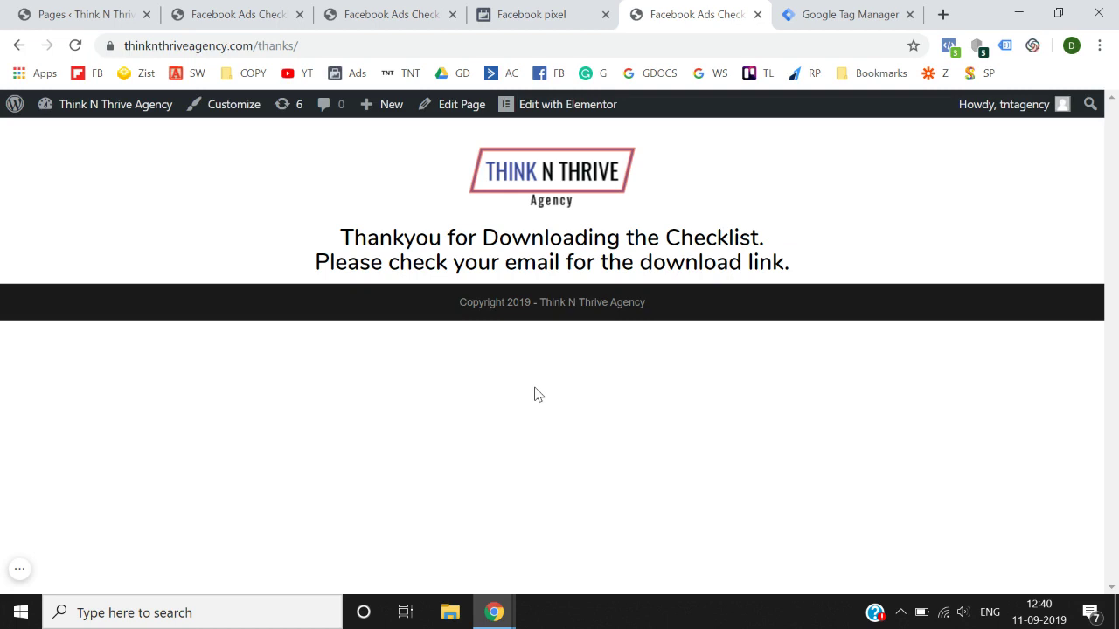
{"action": "left_click", "coordinate": [549, 11]}
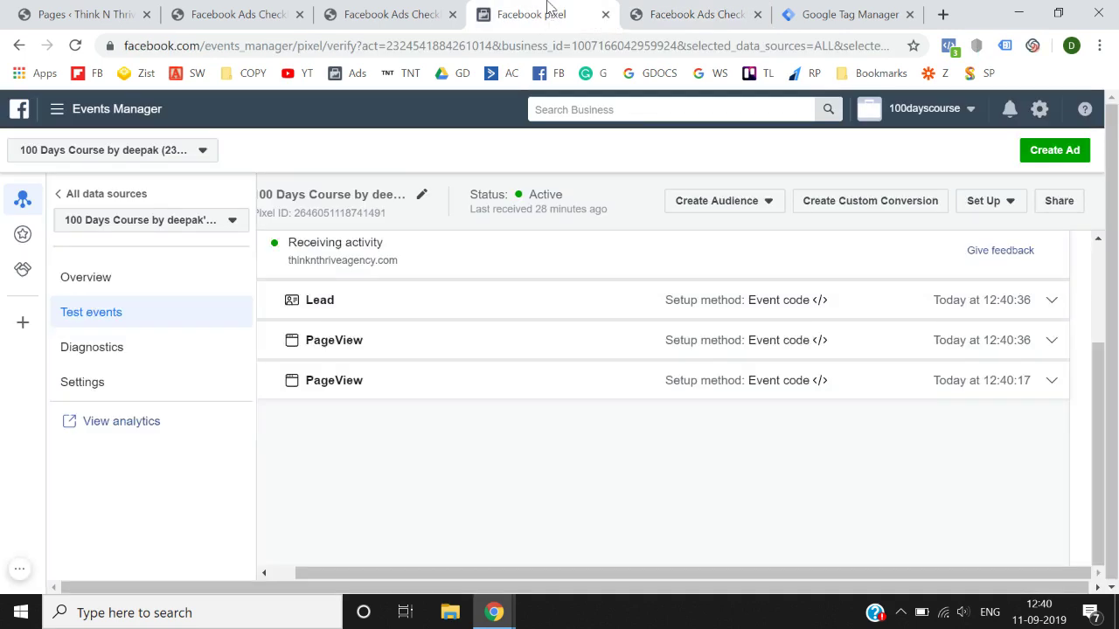
{"action": "left_click", "coordinate": [294, 5]}
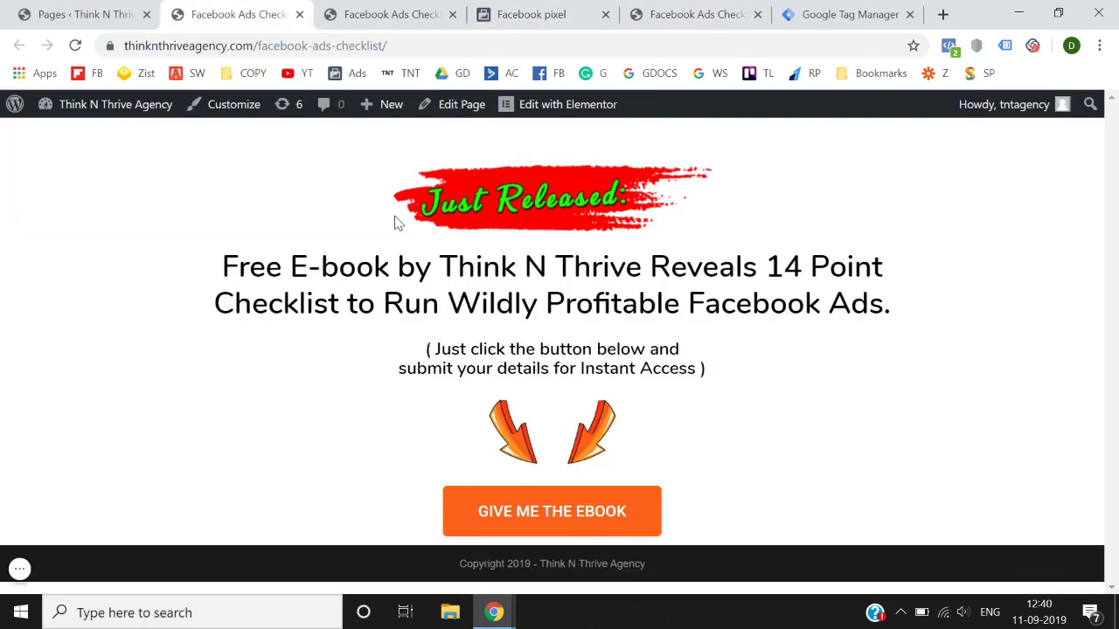
{"action": "left_click", "coordinate": [387, 11]}
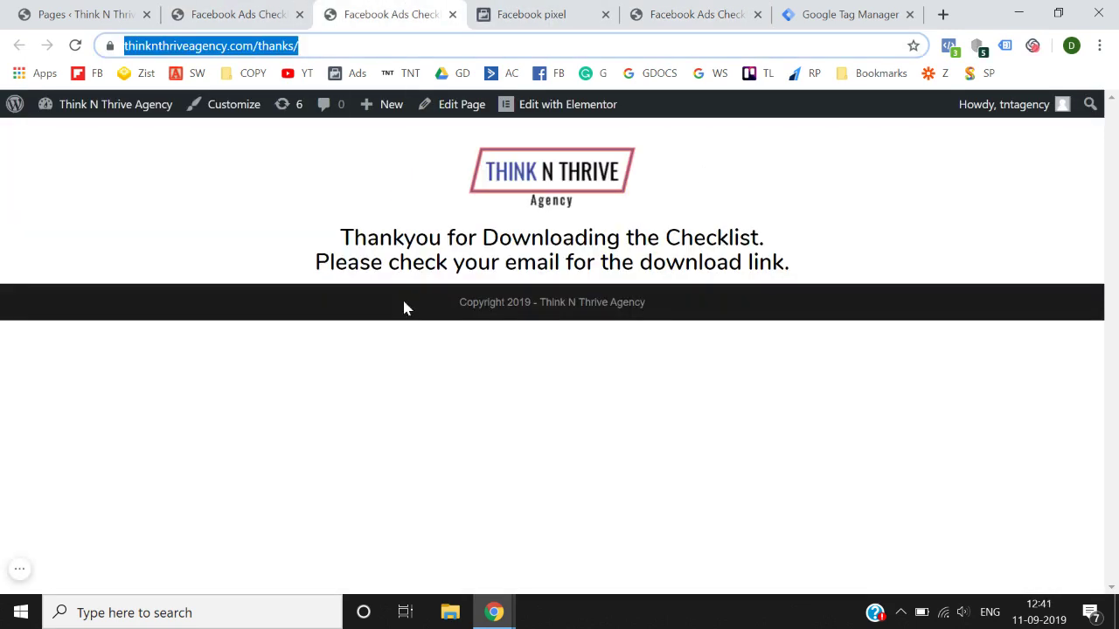
Go to the WordPress pages list and start adding a new page.
{"action": "left_click", "coordinate": [52, 7]}
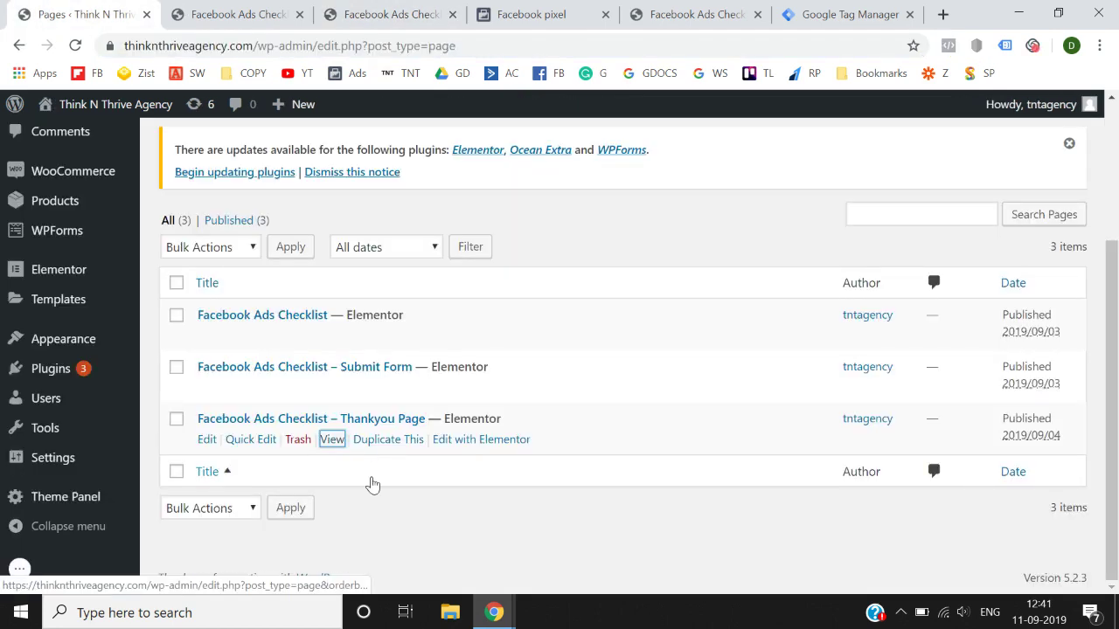
{"action": "scroll", "coordinate": [372, 484], "scroll_direction": "up", "scroll_amount": 2}
{"action": "scroll", "coordinate": [372, 484], "scroll_direction": "down", "scroll_amount": 1}
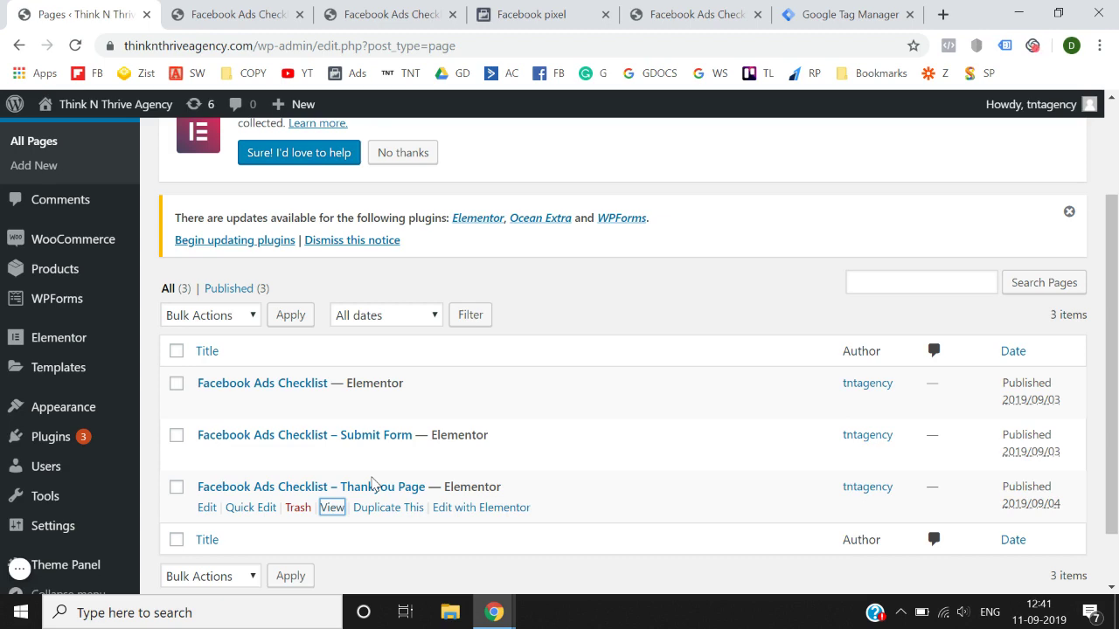
{"action": "scroll", "coordinate": [632, 237], "scroll_direction": "up", "scroll_amount": 2}
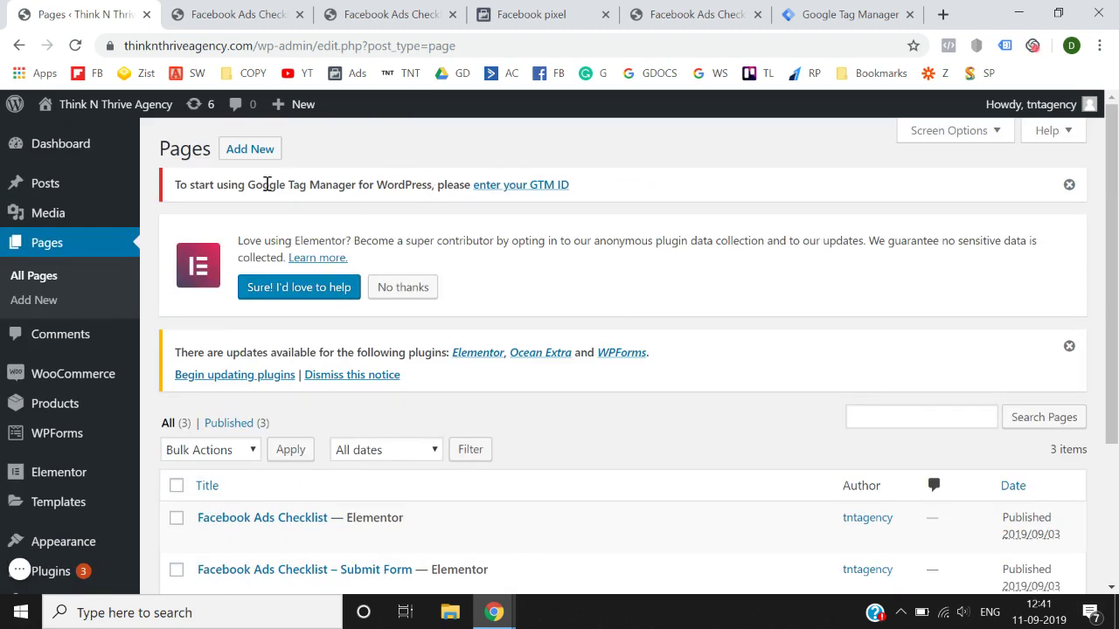
{"action": "left_click", "coordinate": [251, 157]}
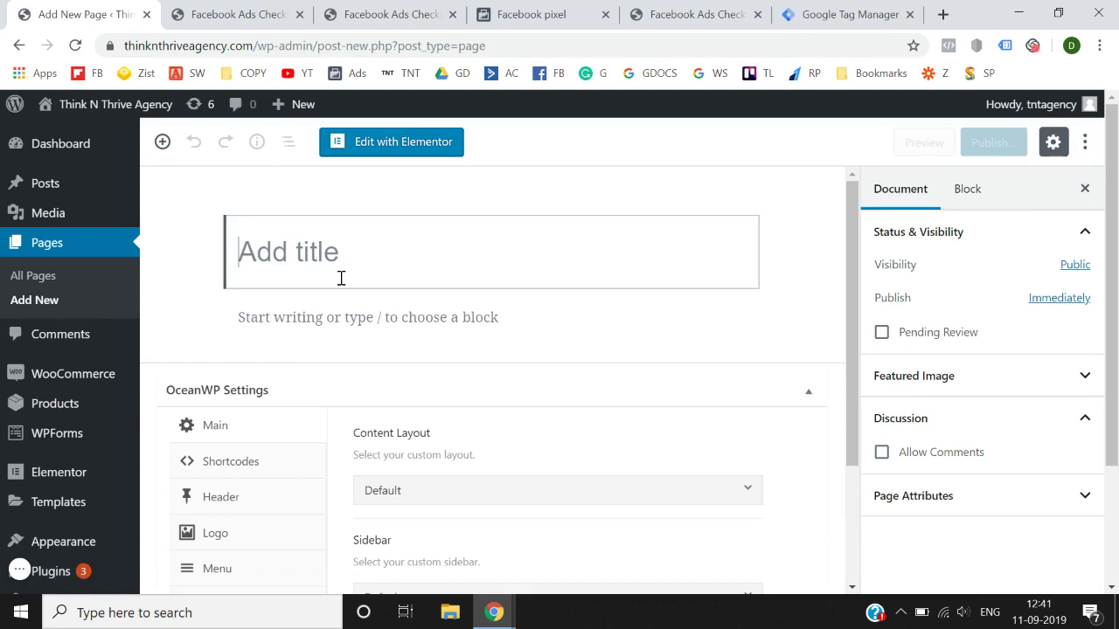
Title the new page "Contact us" and publish it.
{"action": "type", "text": "Contact "}
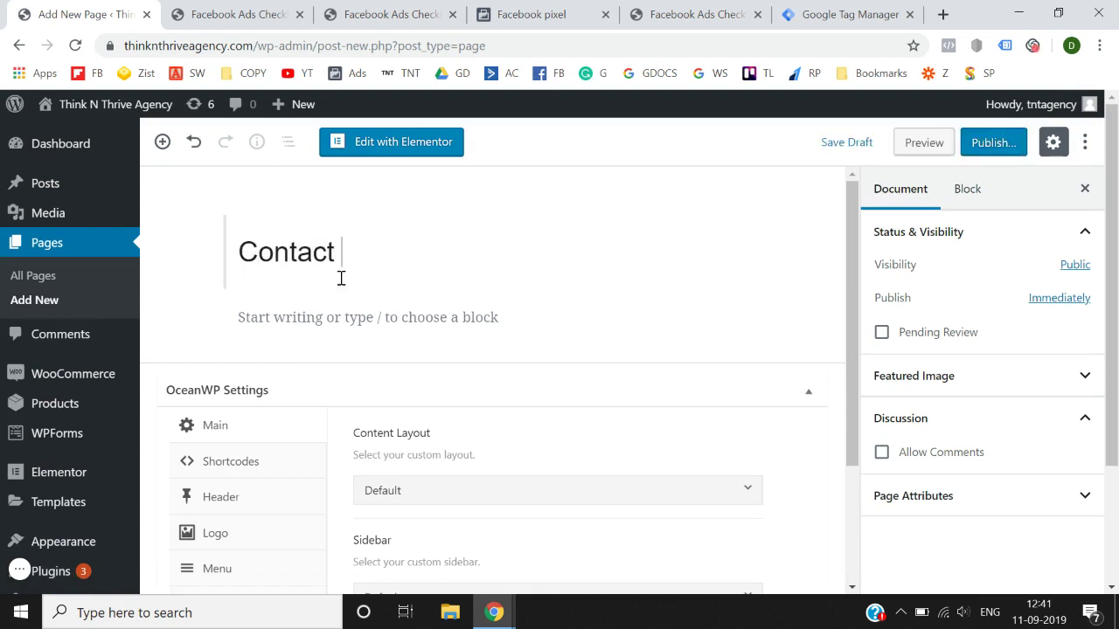
{"action": "type", "text": "us"}
{"action": "left_click", "coordinate": [993, 142]}
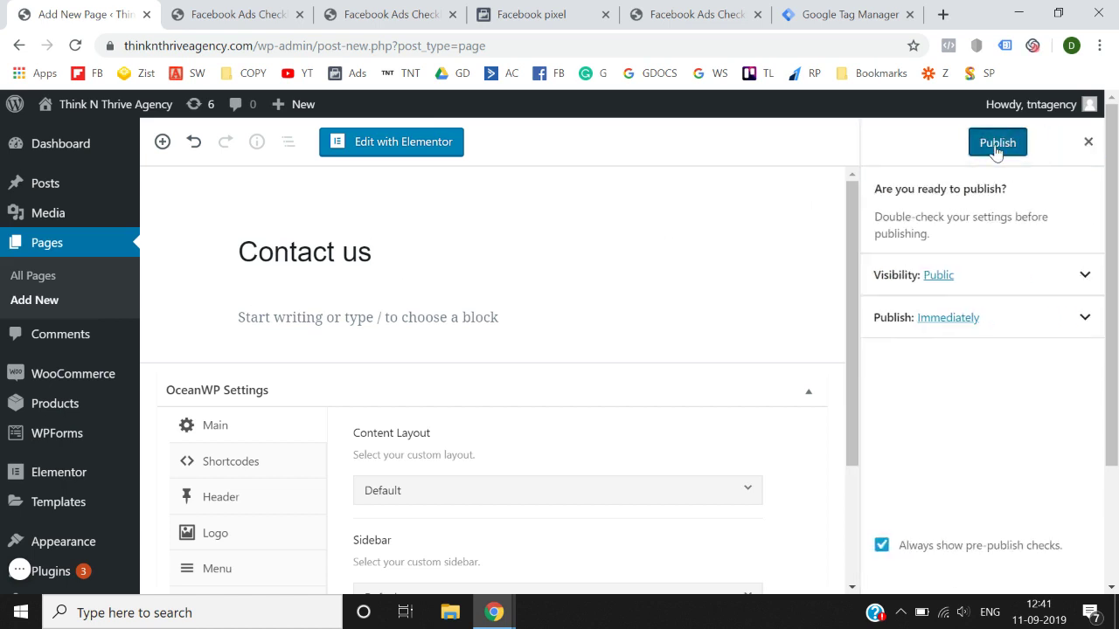
{"action": "left_click", "coordinate": [995, 143]}
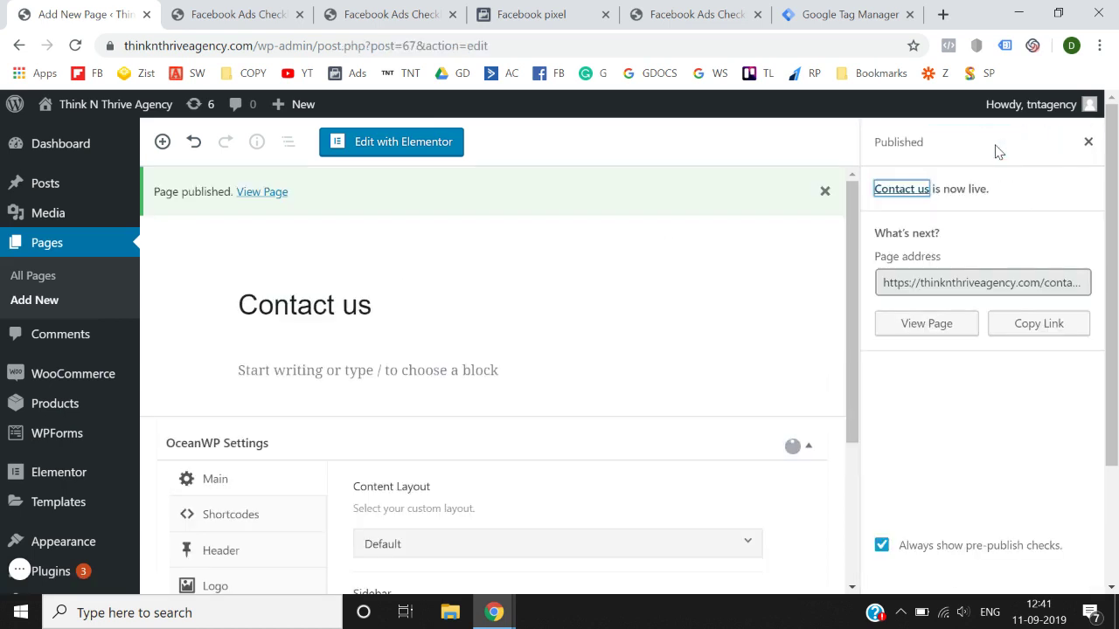
Copy the published page's address and load thinknthriveagency.com/contact-us/ in the website tab used for the event test.
{"action": "left_click", "coordinate": [973, 289]}
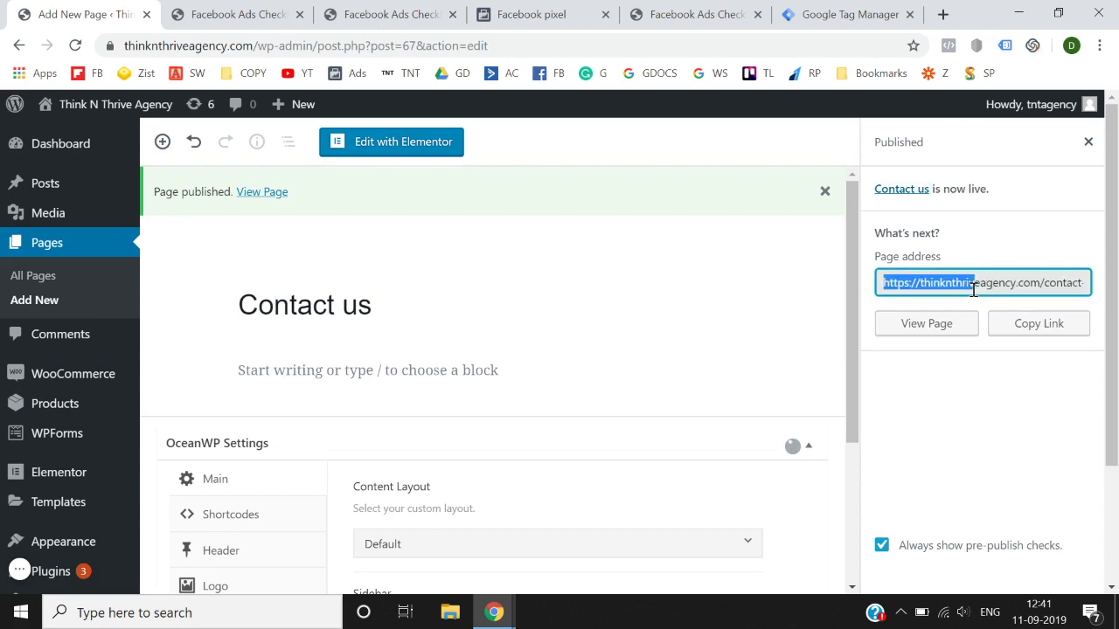
{"action": "triple_click", "coordinate": [973, 289]}
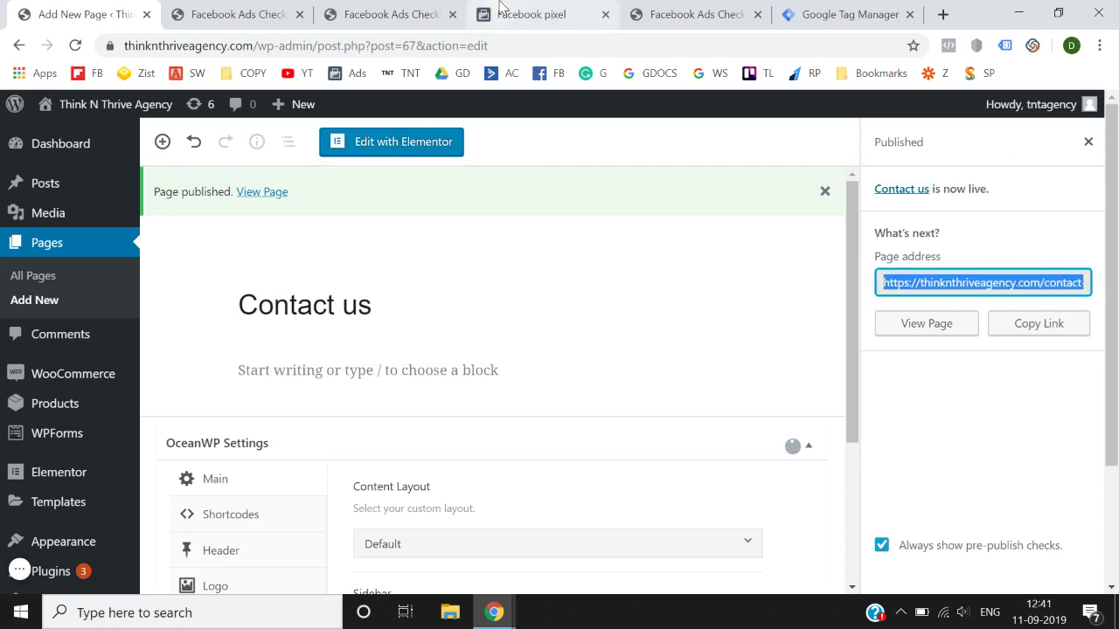
{"action": "left_click", "coordinate": [248, 10]}
{"action": "left_click", "coordinate": [564, 9]}
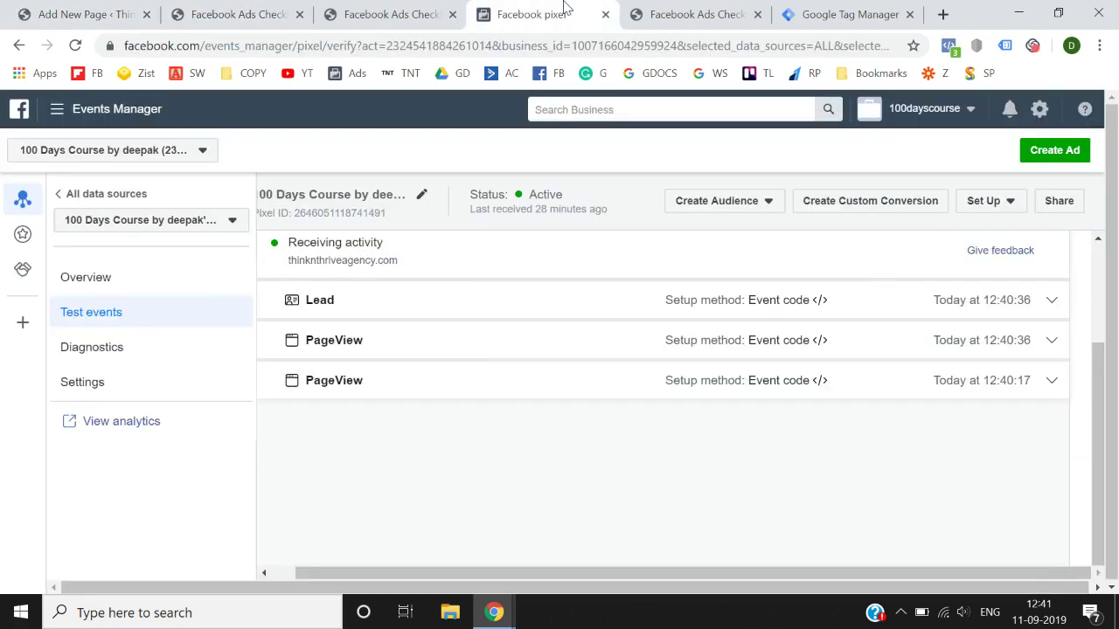
{"action": "left_click", "coordinate": [700, 14]}
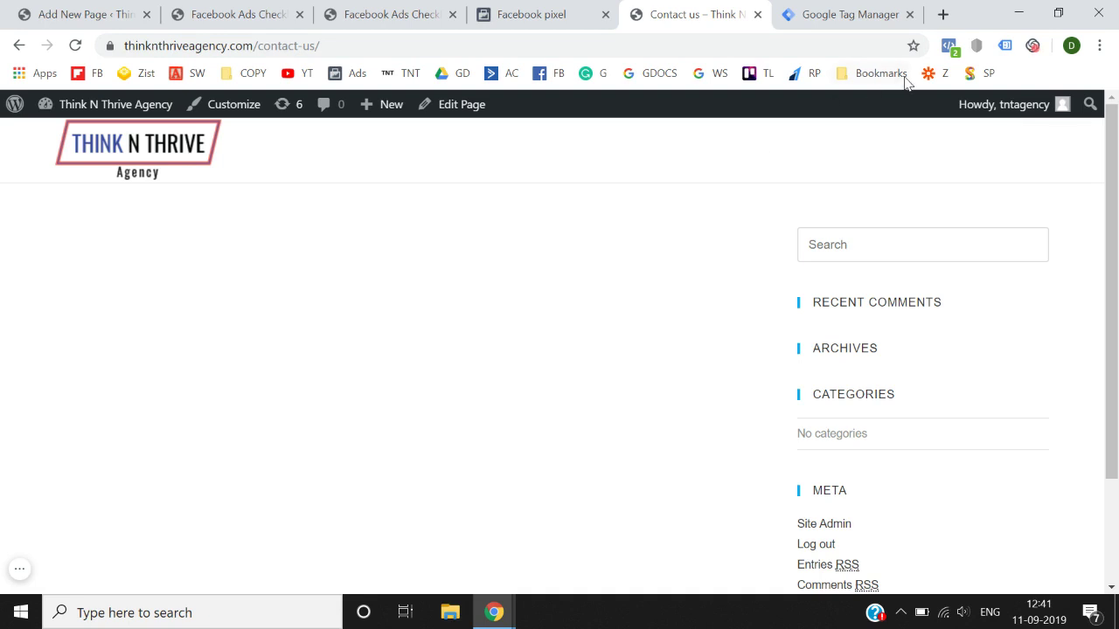
Check which pixel events fire on the contact page using Facebook Pixel Helper and the Test events list.
{"action": "left_click", "coordinate": [949, 46]}
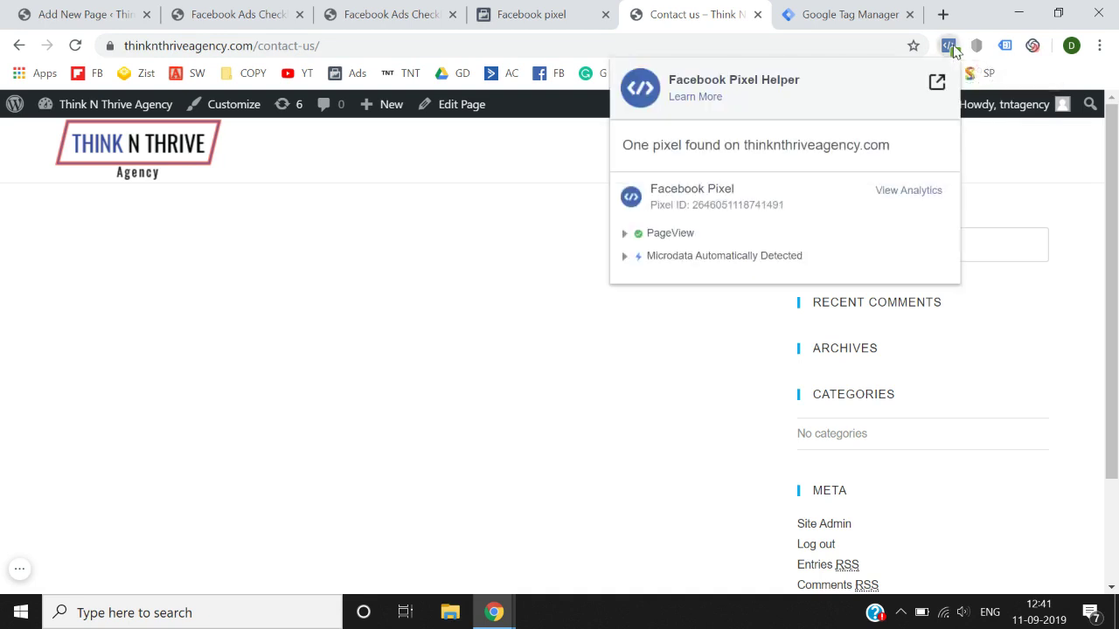
{"action": "left_click", "coordinate": [563, 406]}
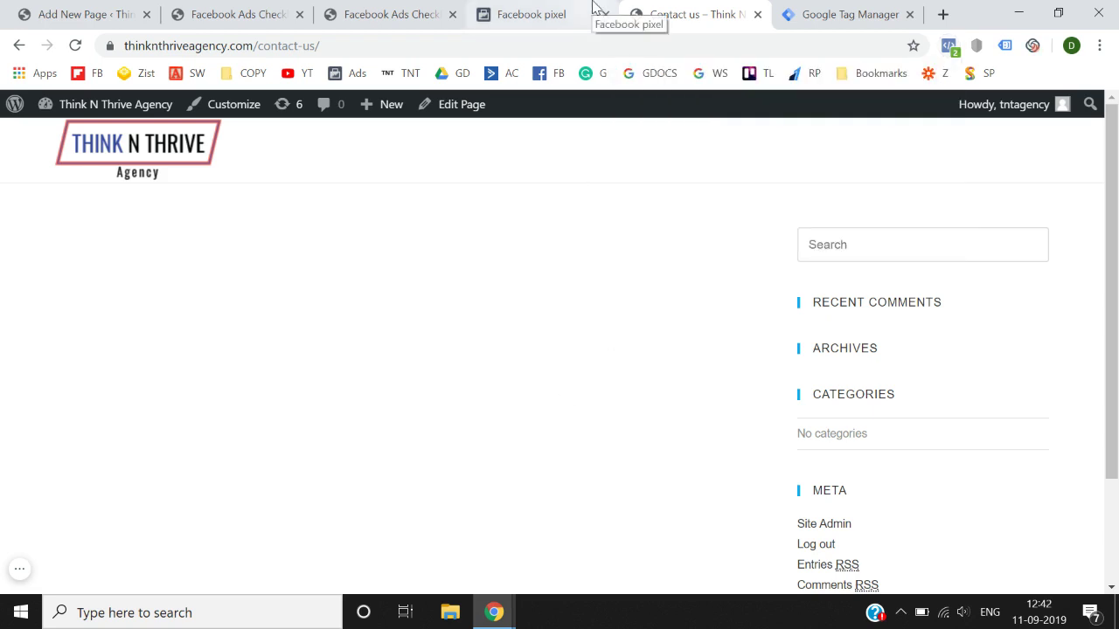
{"action": "left_click", "coordinate": [531, 14]}
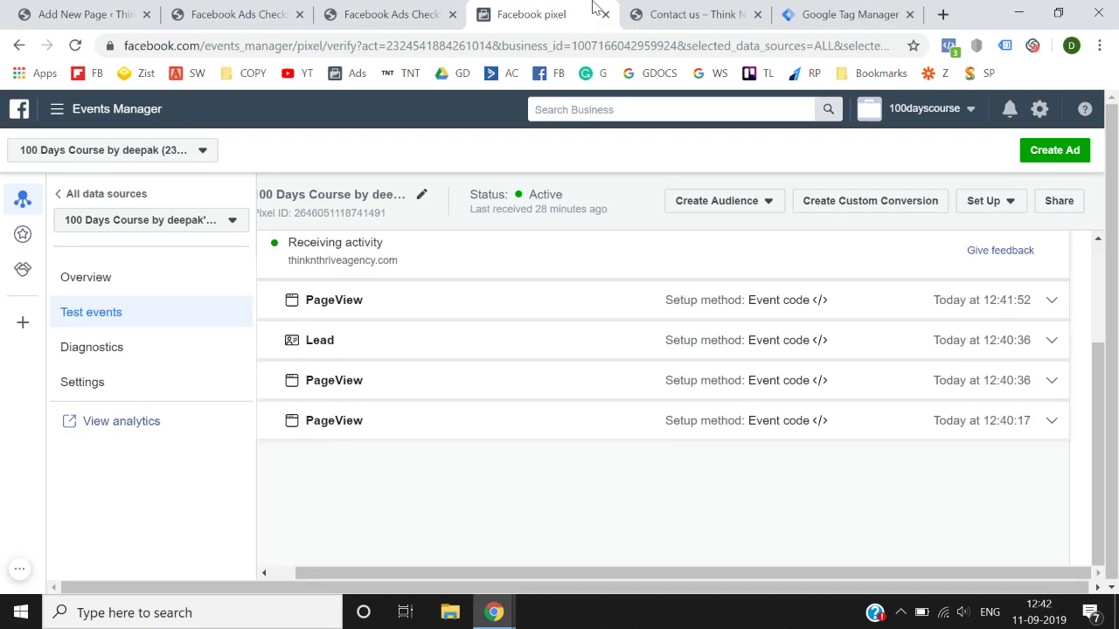
Start setting up a new pixel event with manually added code and copy the page-load code snippet for the Contact event.
{"action": "left_click", "coordinate": [991, 203]}
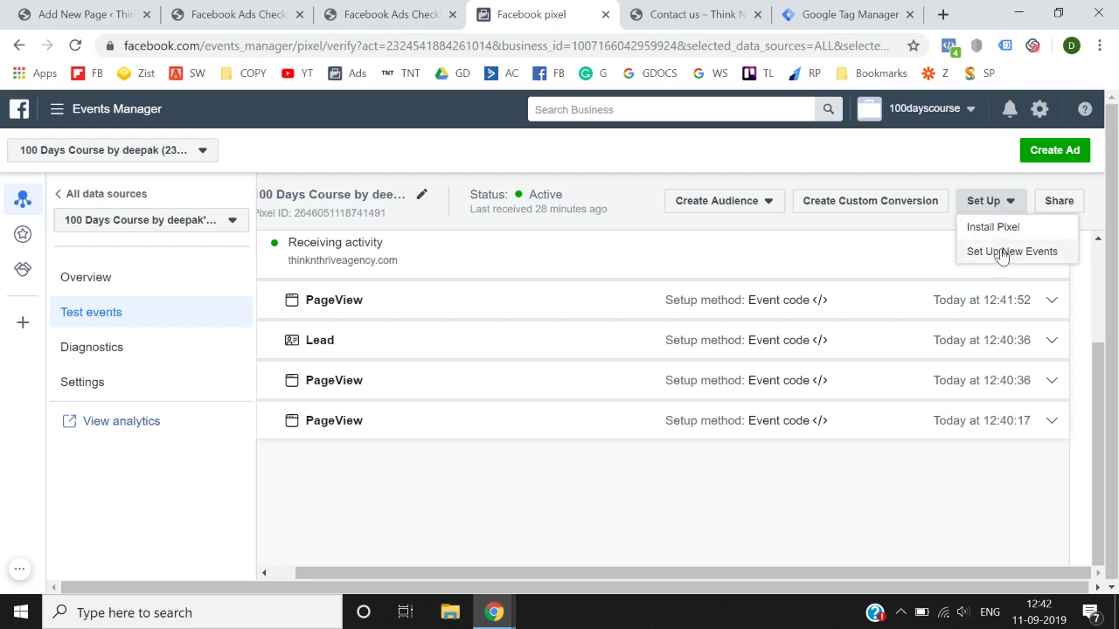
{"action": "left_click", "coordinate": [1003, 253]}
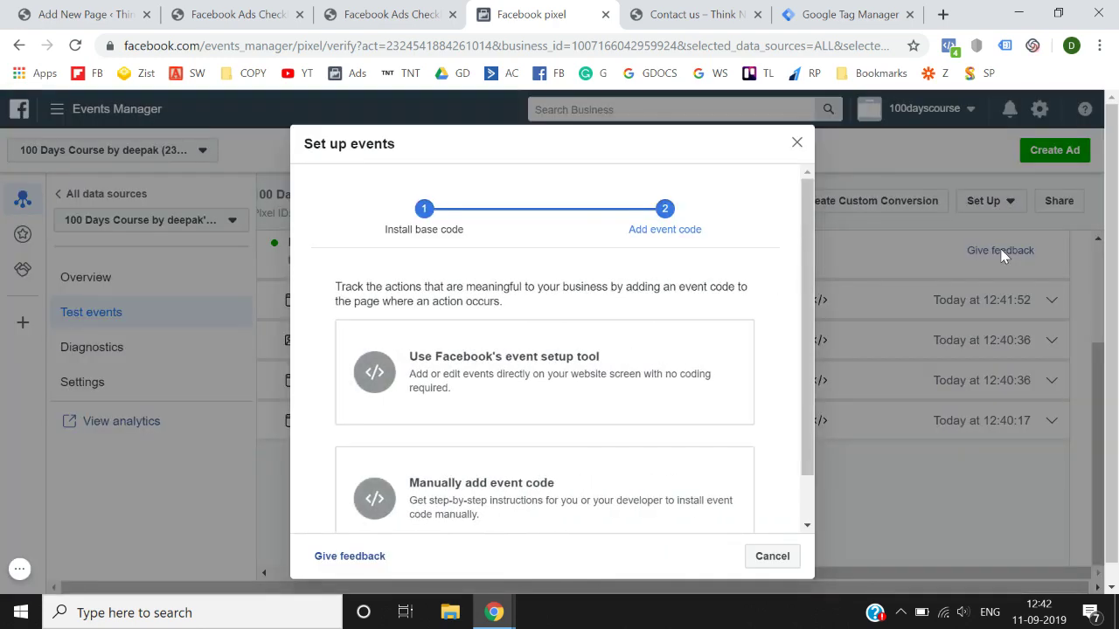
{"action": "left_click", "coordinate": [585, 490]}
{"action": "scroll", "coordinate": [585, 491], "scroll_direction": "down", "scroll_amount": 4}
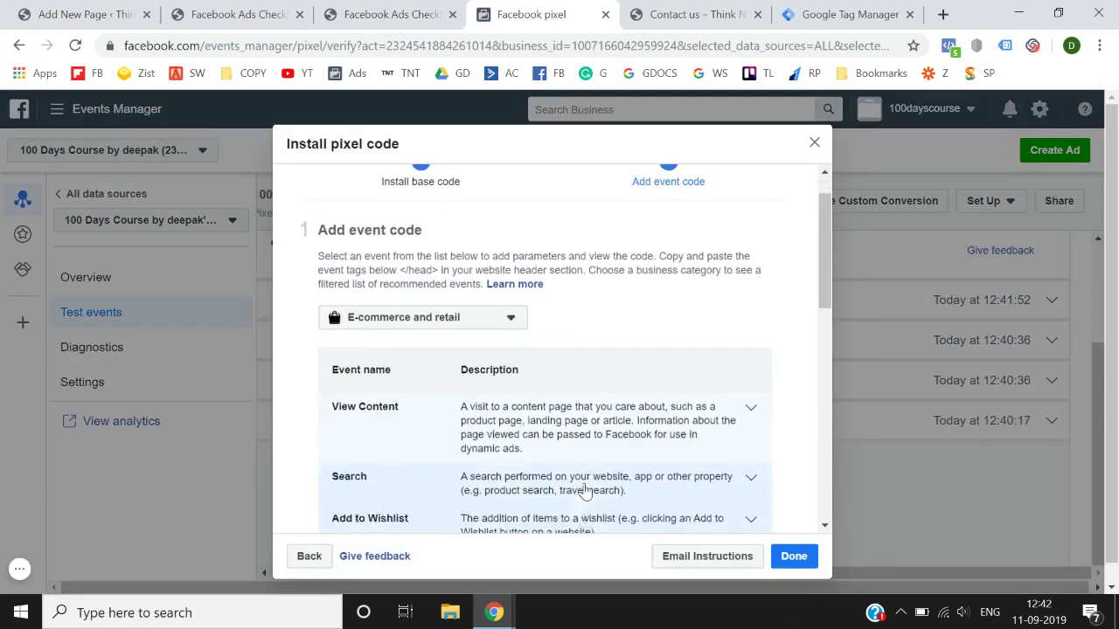
{"action": "scroll", "coordinate": [585, 492], "scroll_direction": "down", "scroll_amount": 3}
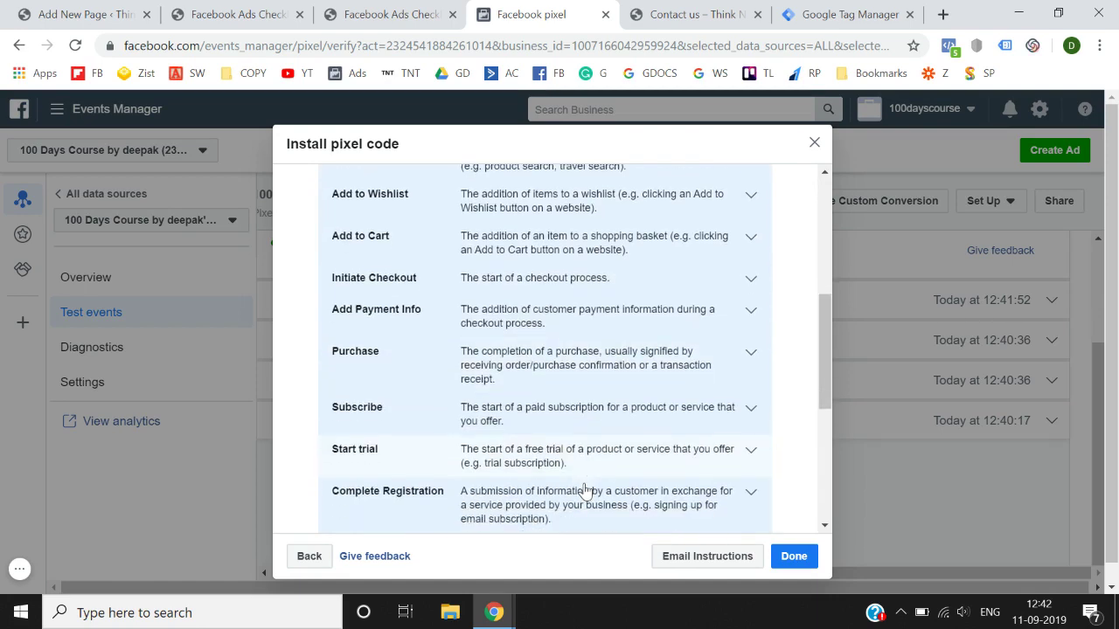
{"action": "scroll", "coordinate": [585, 492], "scroll_direction": "down", "scroll_amount": 1}
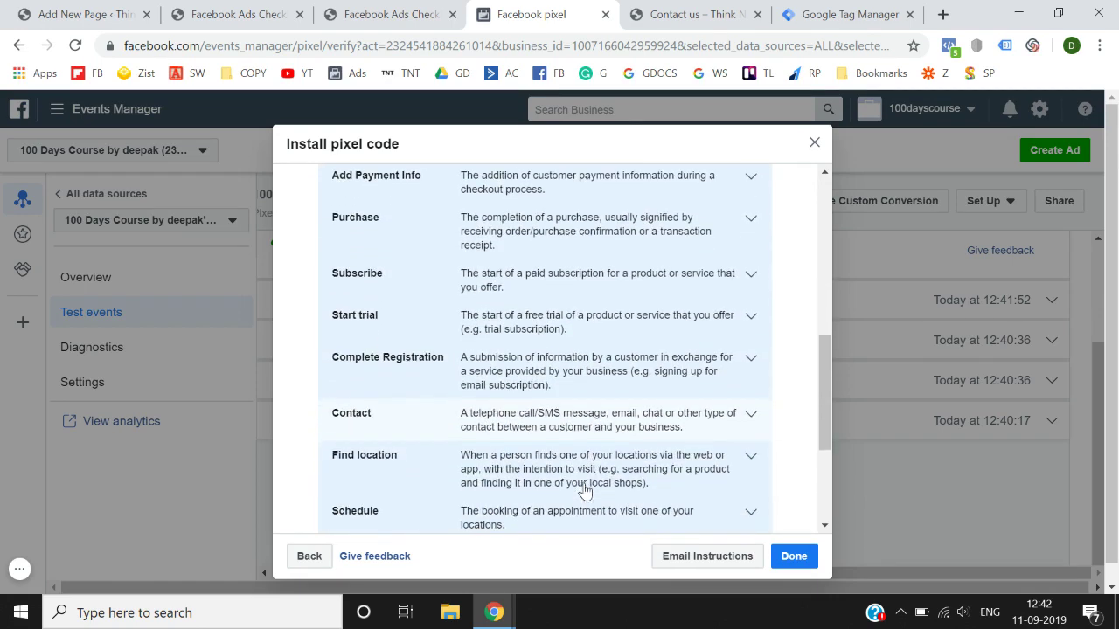
{"action": "left_click", "coordinate": [587, 429]}
{"action": "scroll", "coordinate": [586, 432], "scroll_direction": "down", "scroll_amount": 4}
{"action": "scroll", "coordinate": [587, 432], "scroll_direction": "down", "scroll_amount": 3}
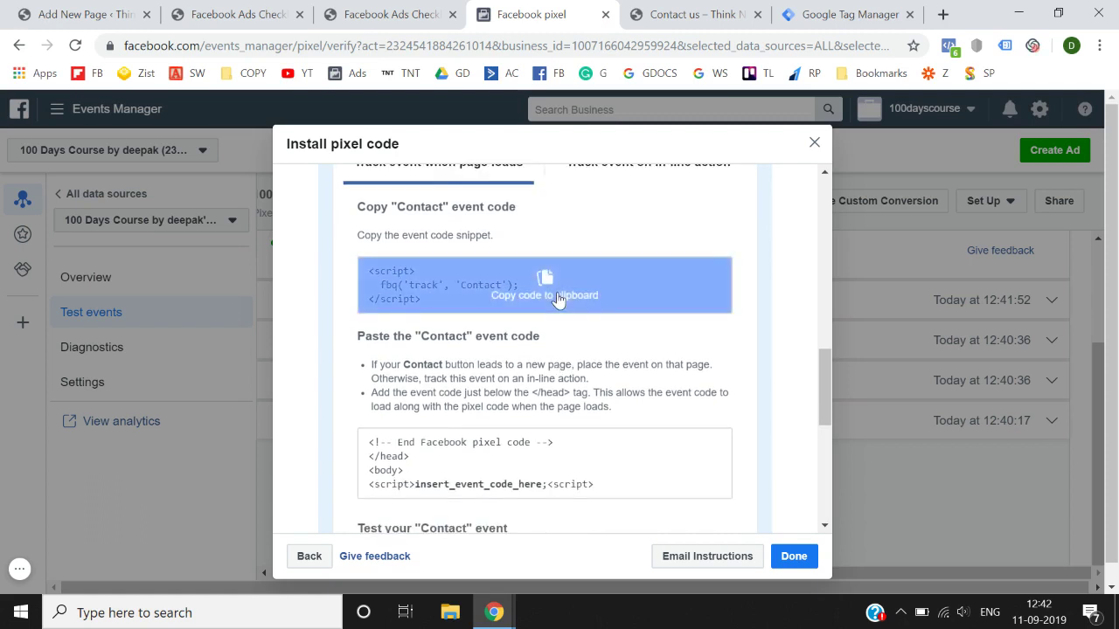
{"action": "left_click", "coordinate": [557, 300]}
Switch to Google Tag Manager and create a new tag named "Facebook Pixel - Contact".
{"action": "left_click", "coordinate": [817, 13]}
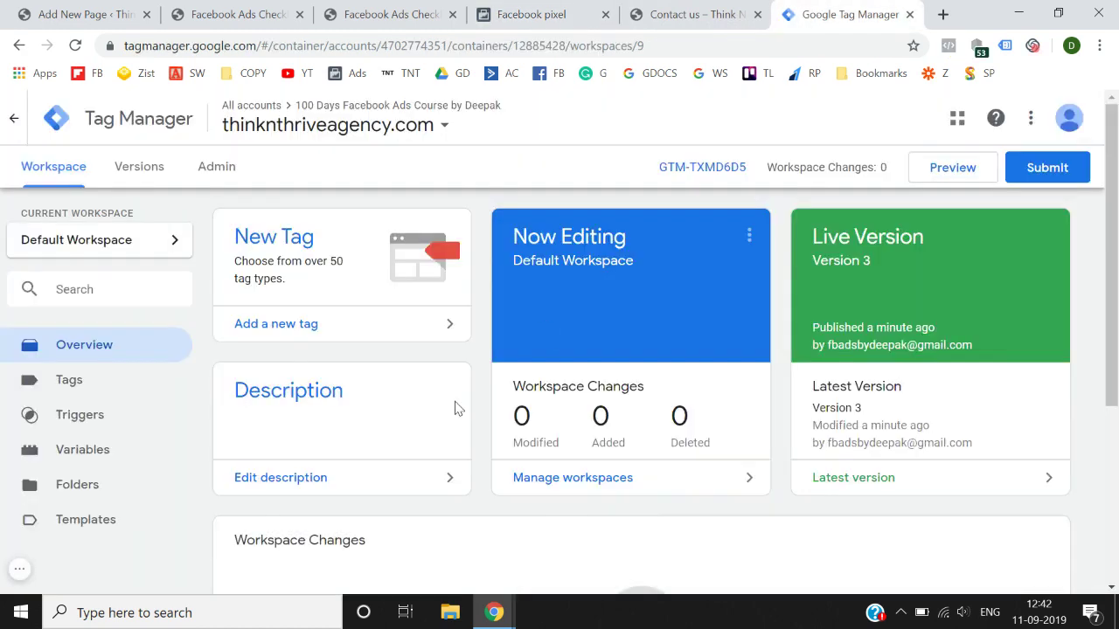
{"action": "left_click", "coordinate": [342, 343]}
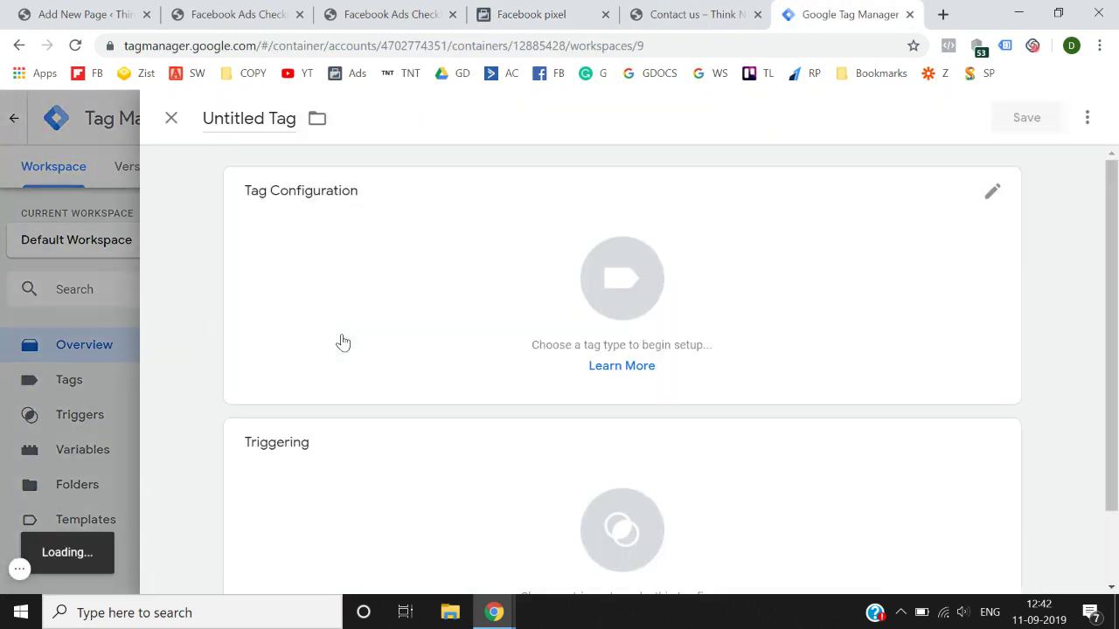
{"action": "left_click", "coordinate": [269, 123]}
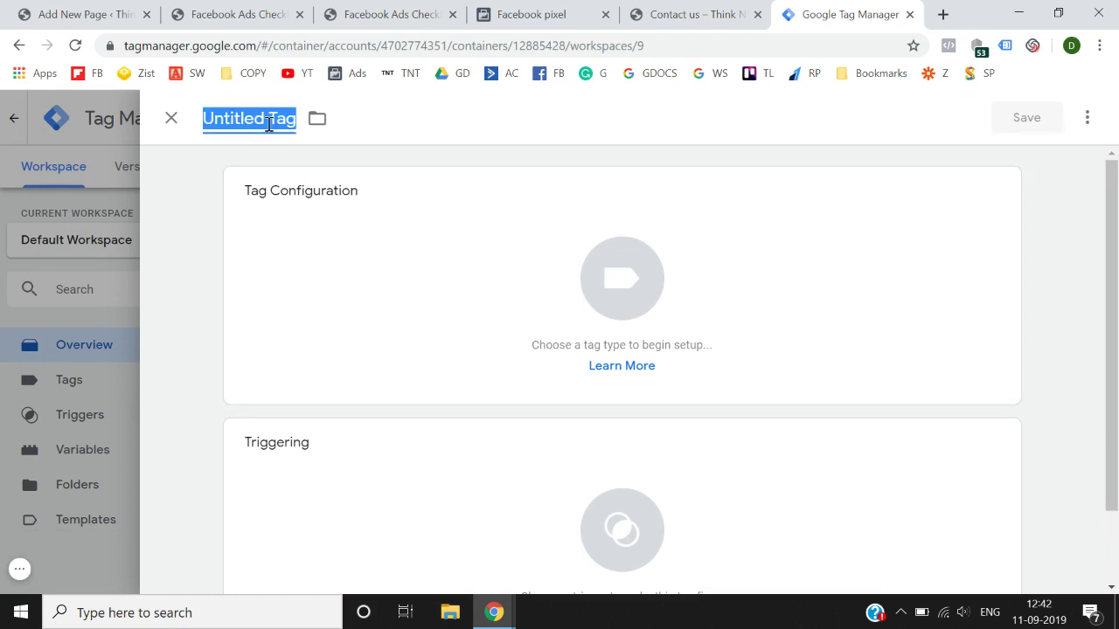
{"action": "type", "text": "Faceb"}
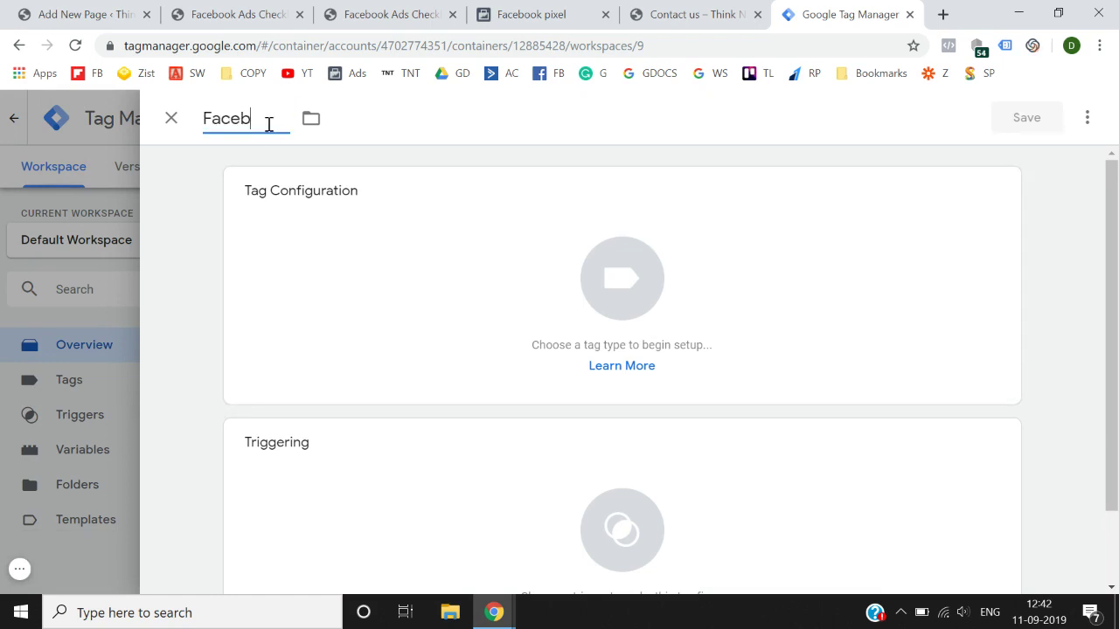
{"action": "type", "text": "ook Pixel - Contact"}
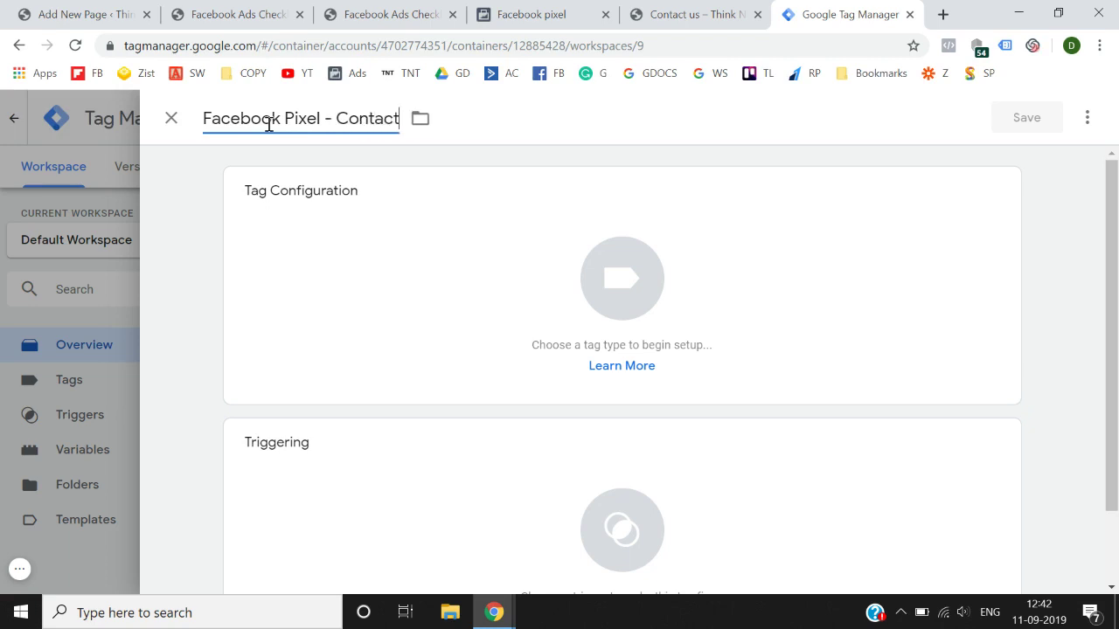
Set the tag type to Custom HTML and paste the copied Contact event code into its HTML.
{"action": "left_click", "coordinate": [602, 250]}
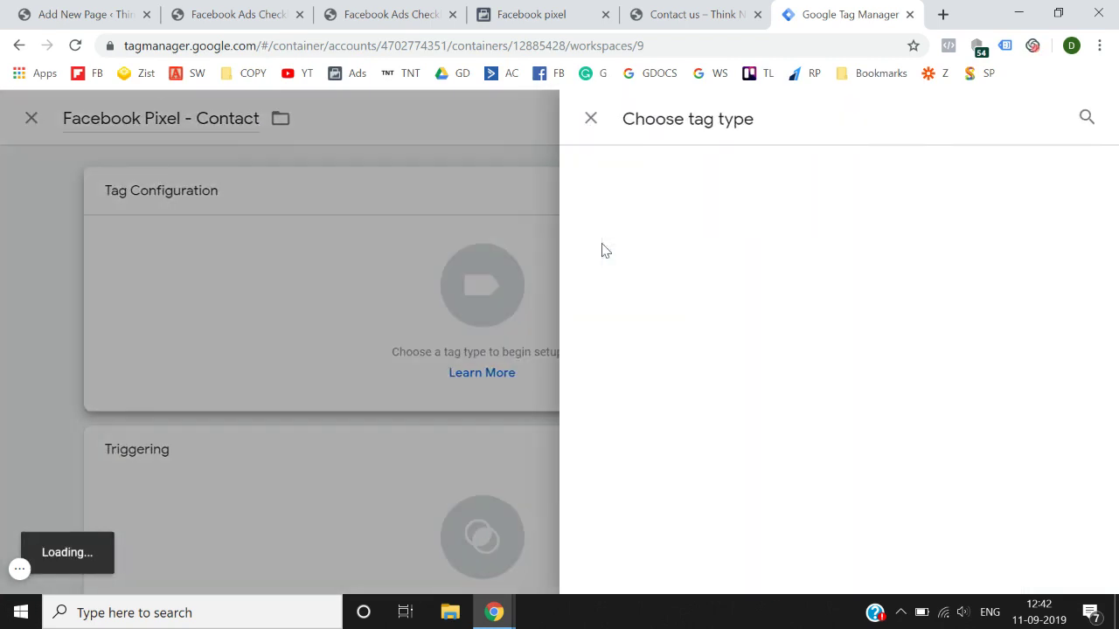
{"action": "left_click", "coordinate": [1087, 116]}
{"action": "type", "text": "cus"}
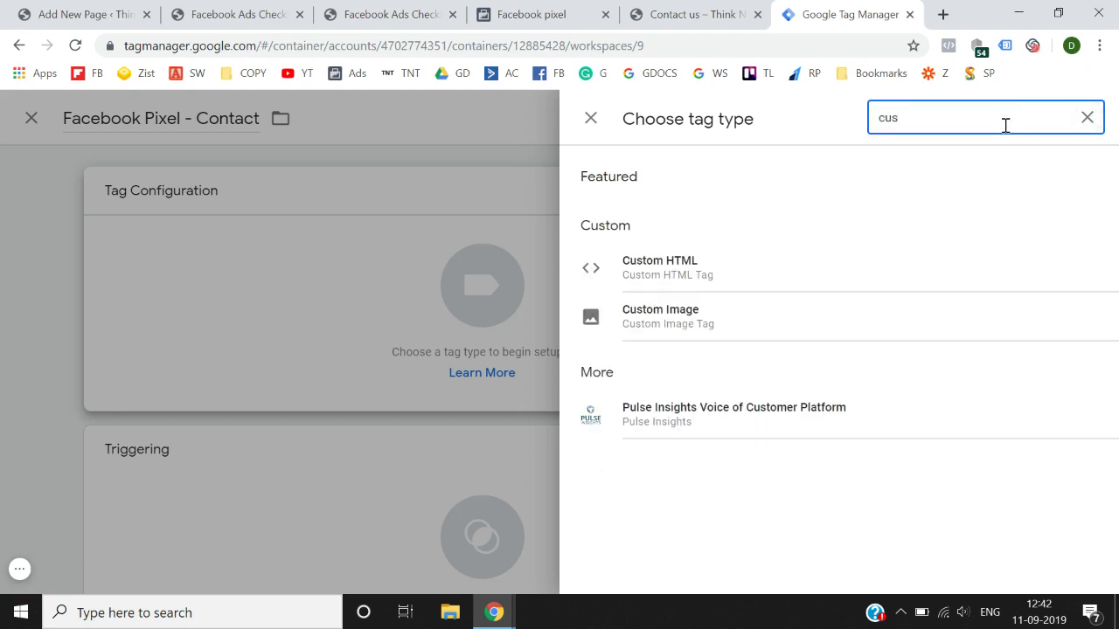
{"action": "left_click", "coordinate": [703, 278]}
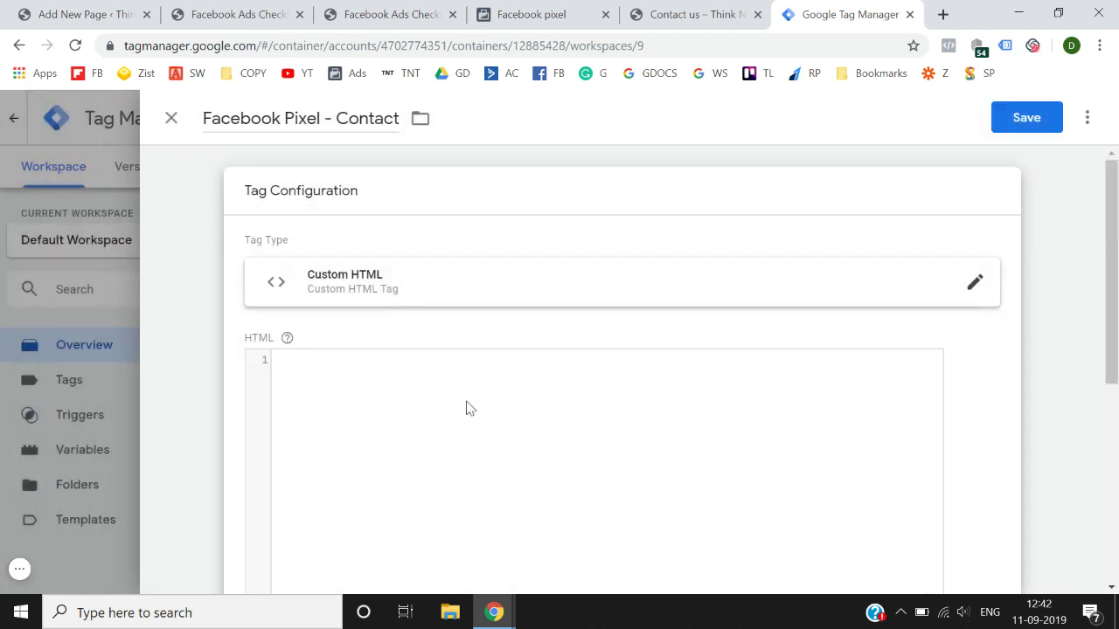
{"action": "left_click", "coordinate": [457, 414]}
{"action": "key", "text": "ctrl+v"}
Open the trigger choice for the Contact tag and copy the contact page's URL from the website tab.
{"action": "scroll", "coordinate": [457, 414], "scroll_direction": "down", "scroll_amount": 5}
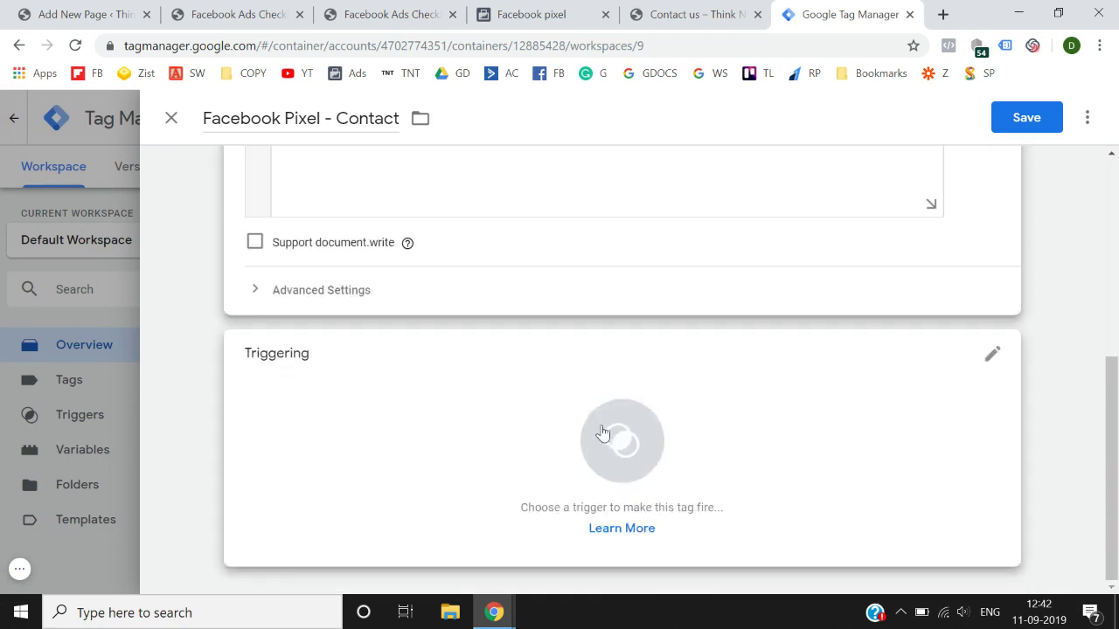
{"action": "left_click", "coordinate": [603, 435]}
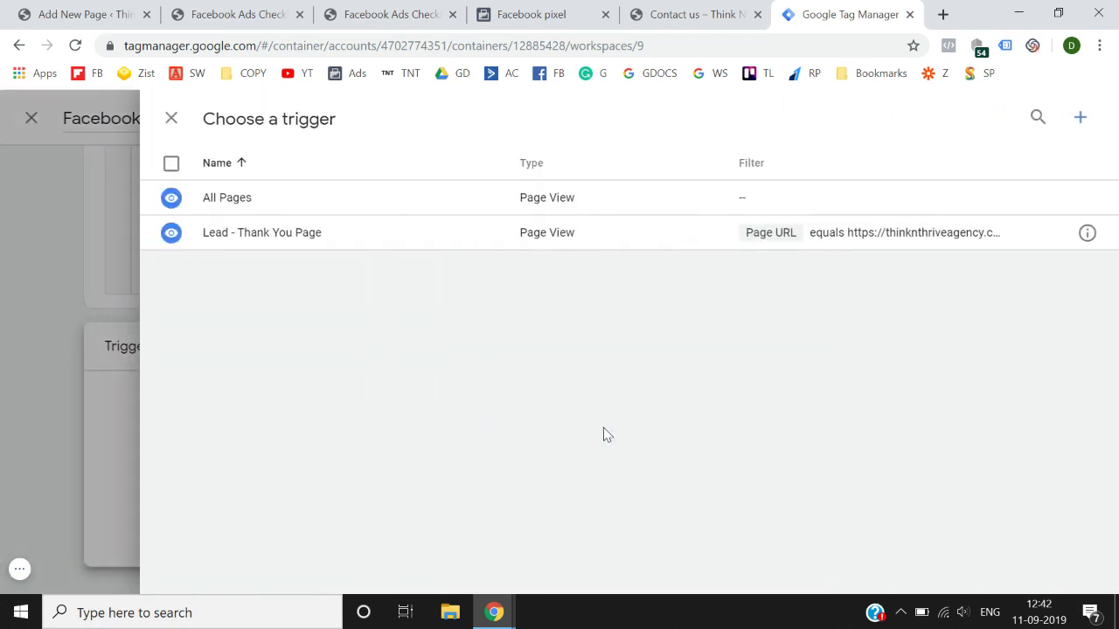
{"action": "key", "text": "ctrl+shift+Tab"}
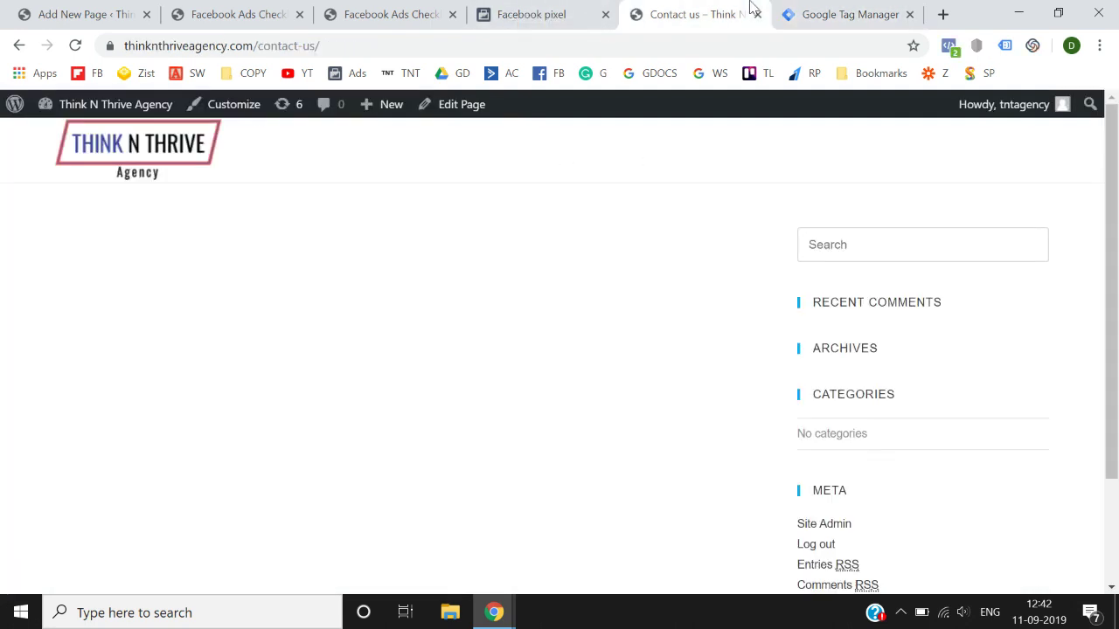
{"action": "left_click", "coordinate": [504, 53]}
{"action": "key", "text": "ctrl+c"}
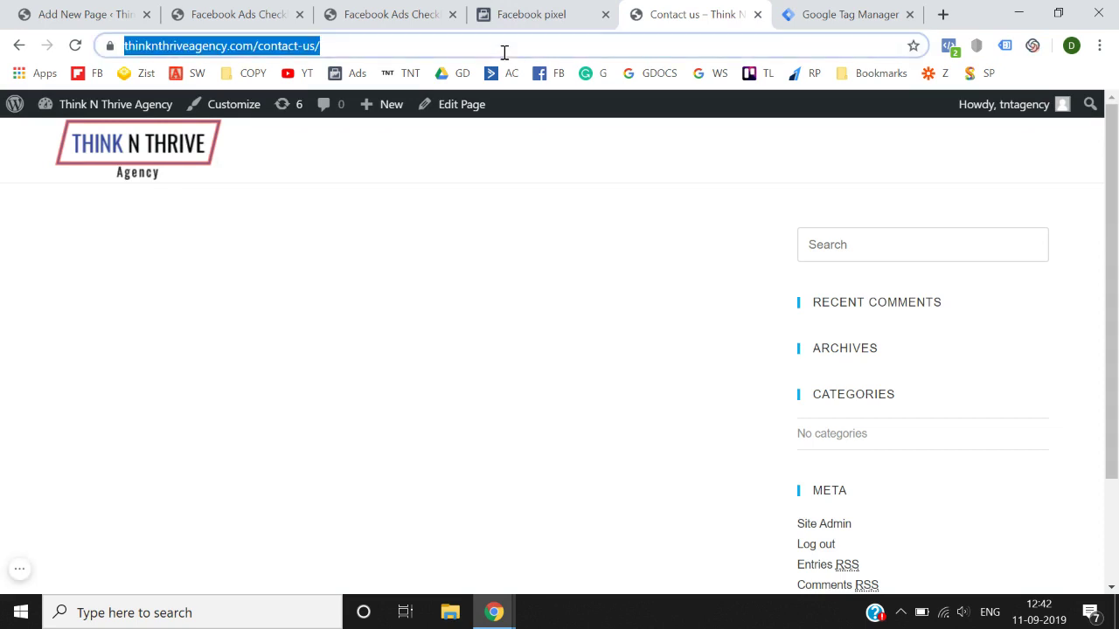
{"action": "left_click", "coordinate": [844, 14]}
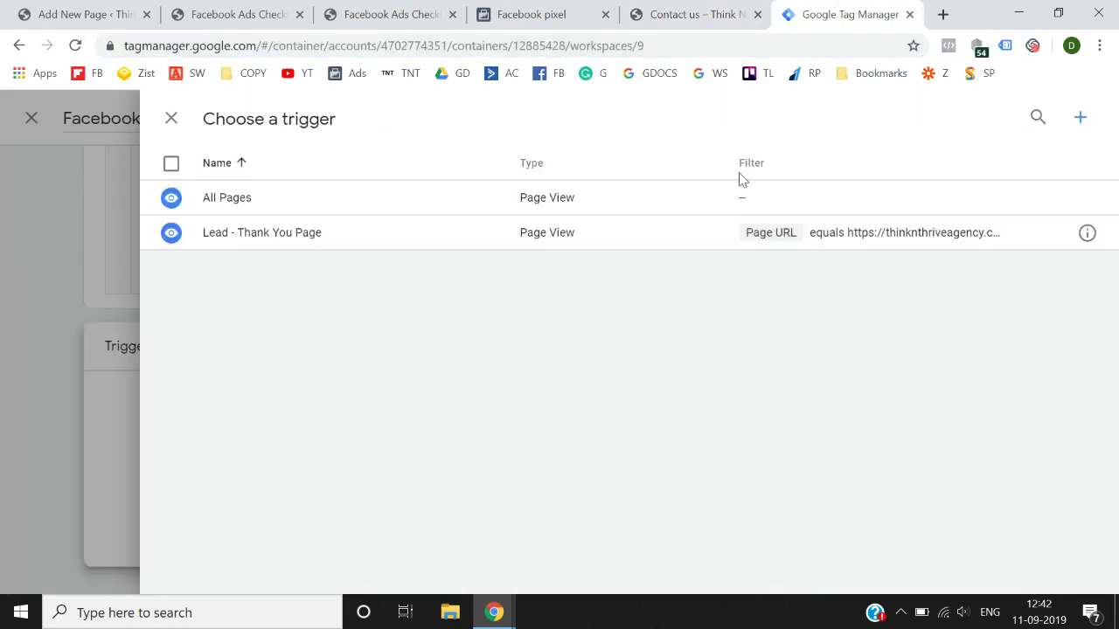
Create a new trigger named "Contact us Page".
{"action": "left_click", "coordinate": [1082, 119]}
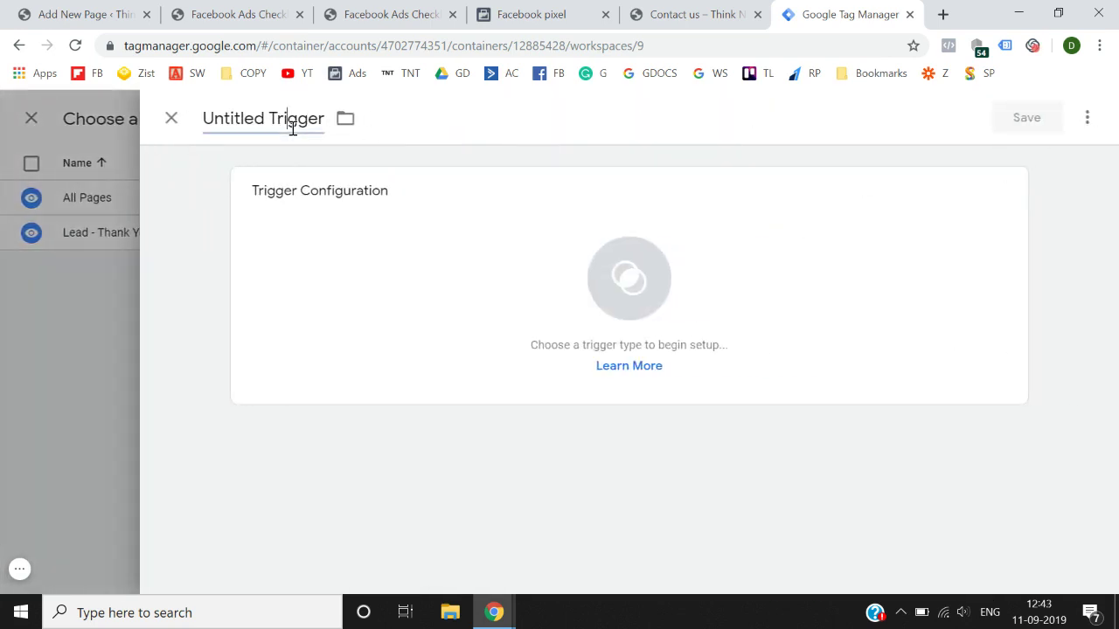
{"action": "triple_click", "coordinate": [293, 128]}
{"action": "type", "text": "Co"}
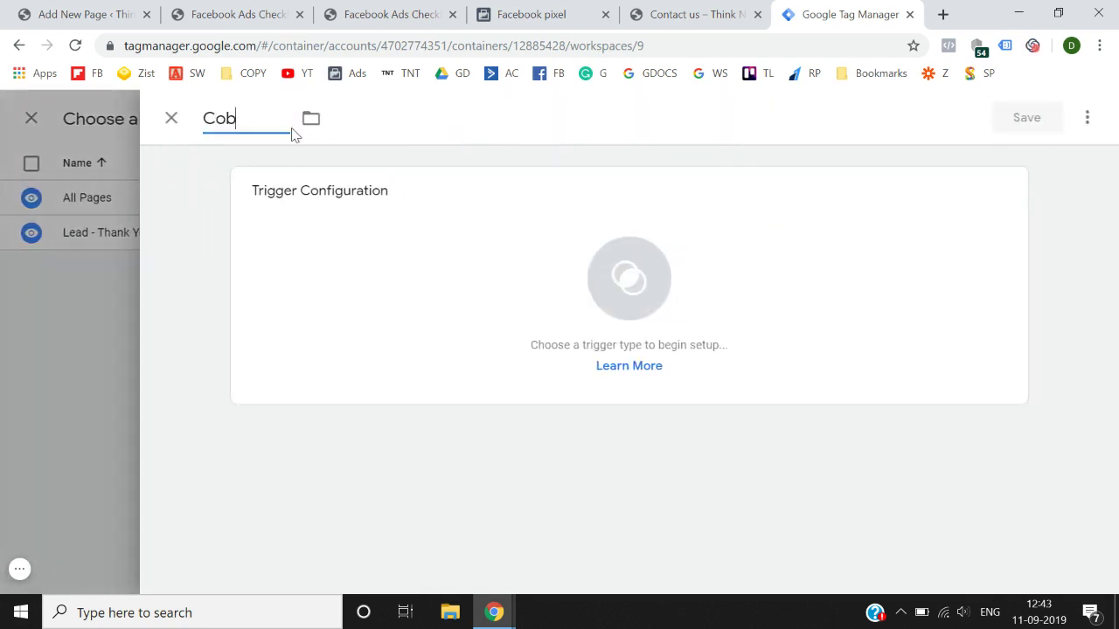
{"action": "type", "text": "ntact us Page"}
Set the trigger type to Page View and make it fire on Some Page Views only.
{"action": "left_click", "coordinate": [590, 289]}
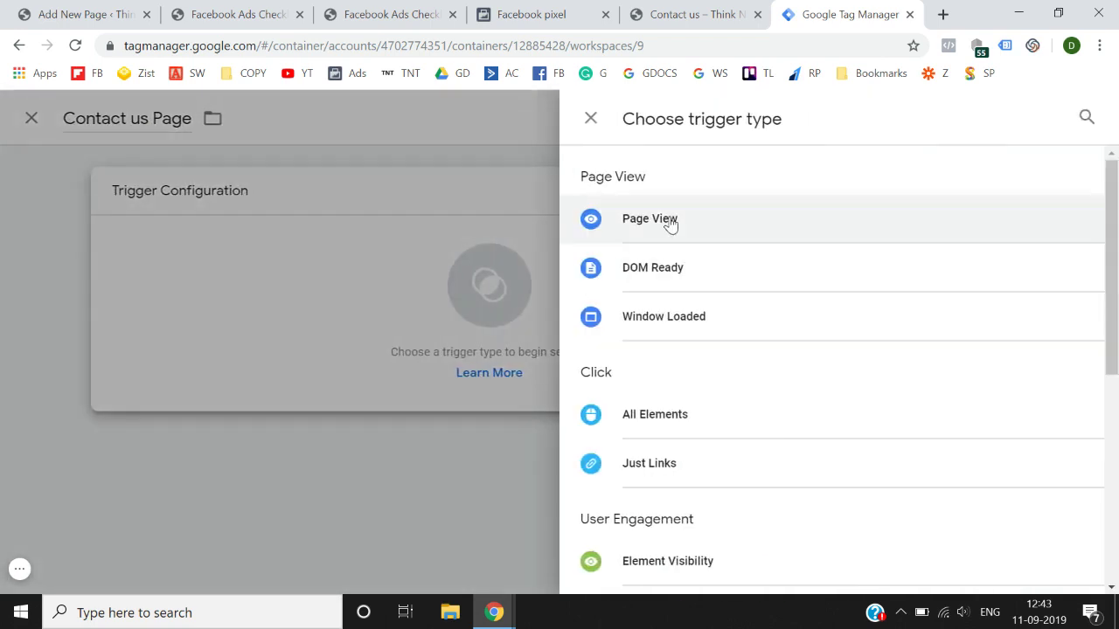
{"action": "left_click", "coordinate": [671, 224]}
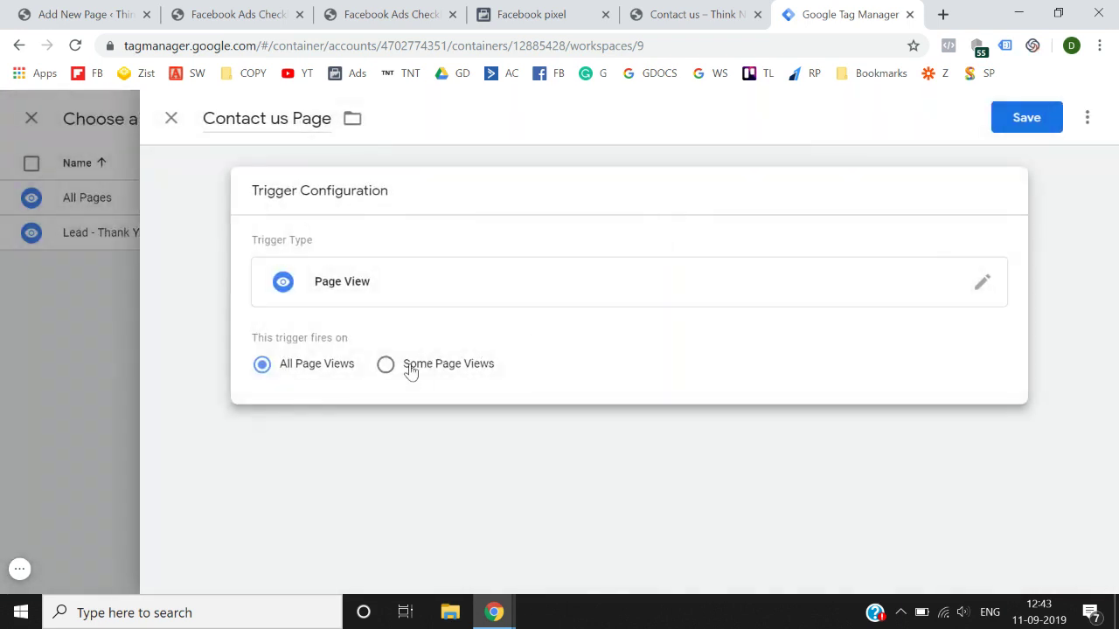
{"action": "left_click", "coordinate": [411, 369]}
Set the firing condition to Page URL equals the copied thinknthriveagency.com/contact-us/ address and save the trigger.
{"action": "left_click", "coordinate": [417, 435]}
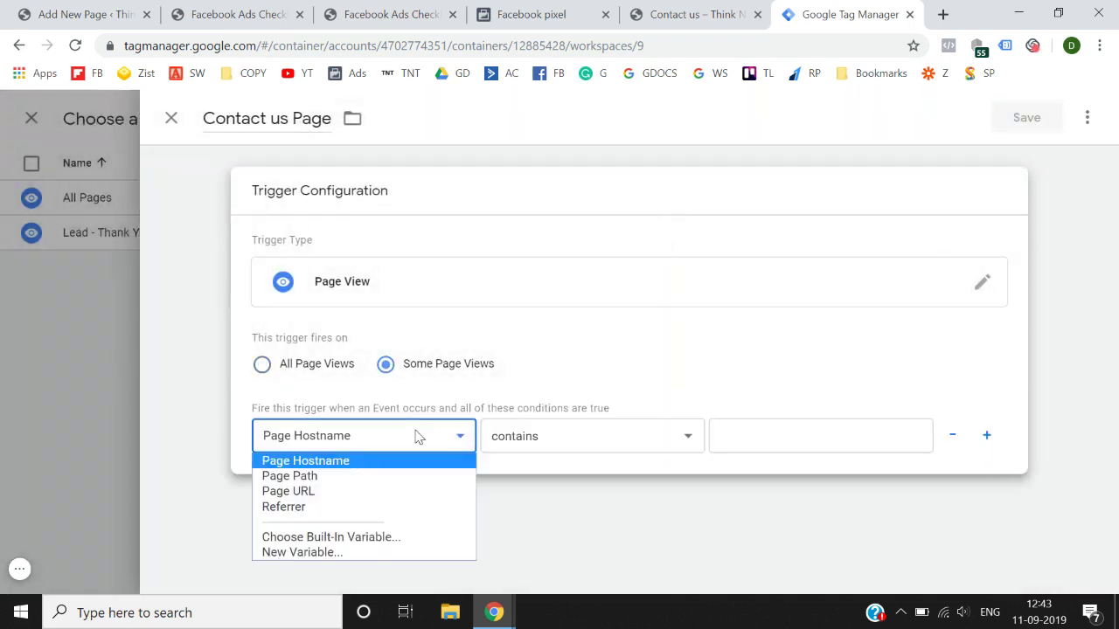
{"action": "left_click", "coordinate": [357, 494]}
{"action": "left_click", "coordinate": [533, 442]}
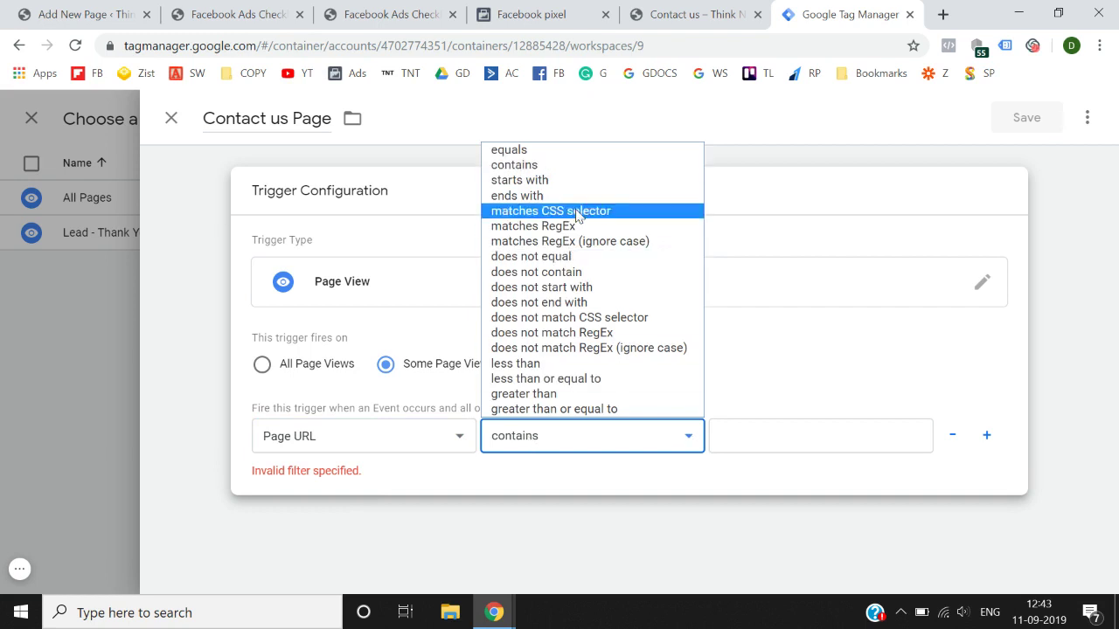
{"action": "left_click", "coordinate": [599, 154]}
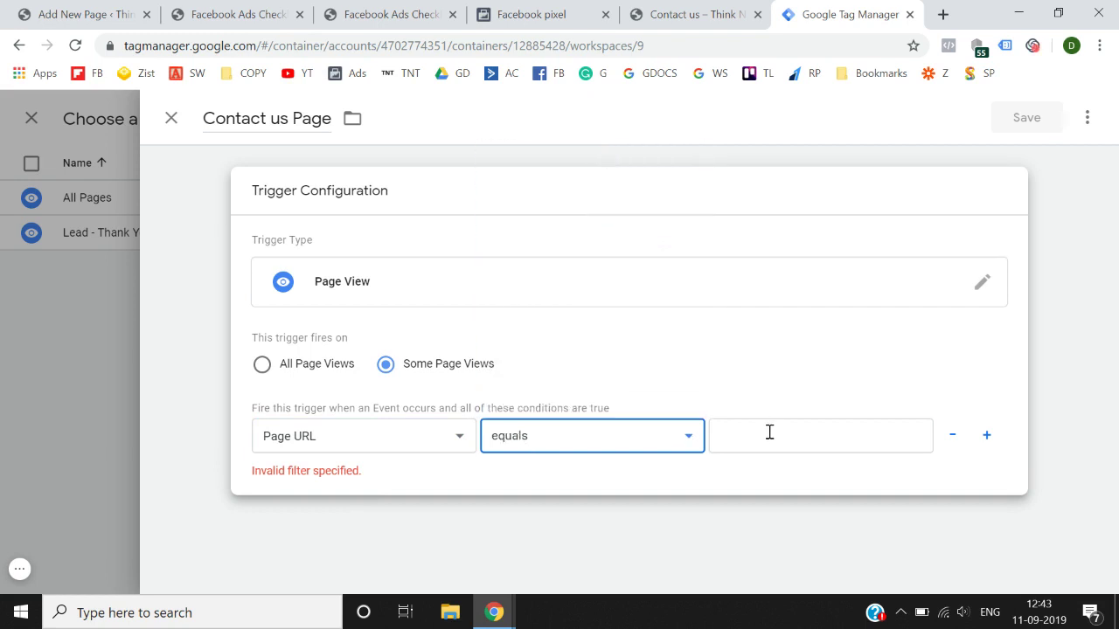
{"action": "left_click", "coordinate": [769, 432]}
{"action": "key", "text": "ctrl+v"}
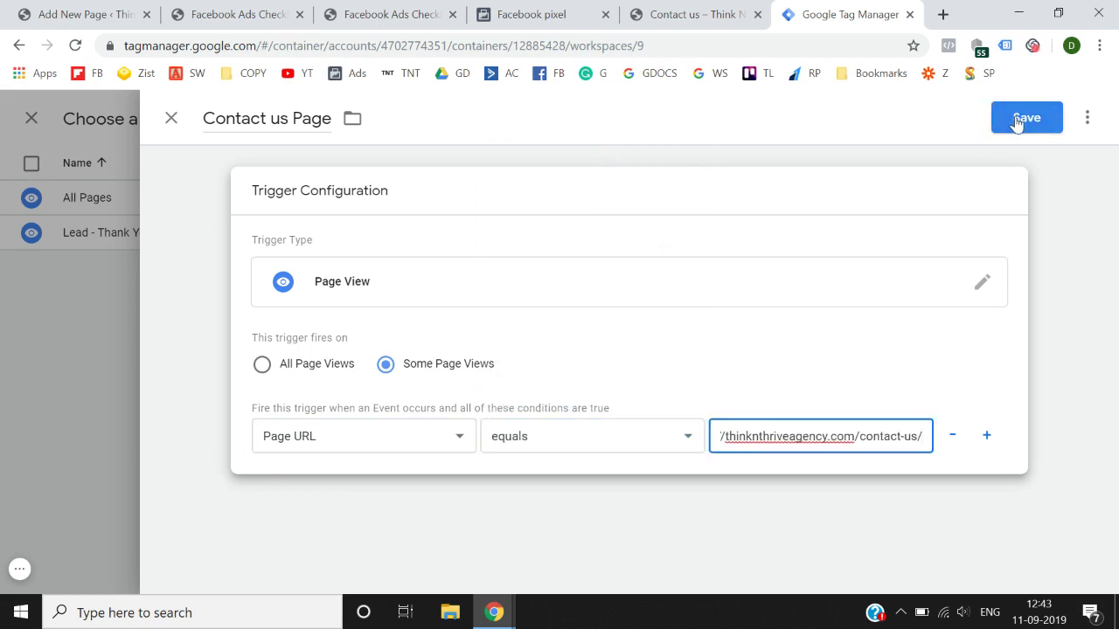
{"action": "left_click", "coordinate": [1017, 119]}
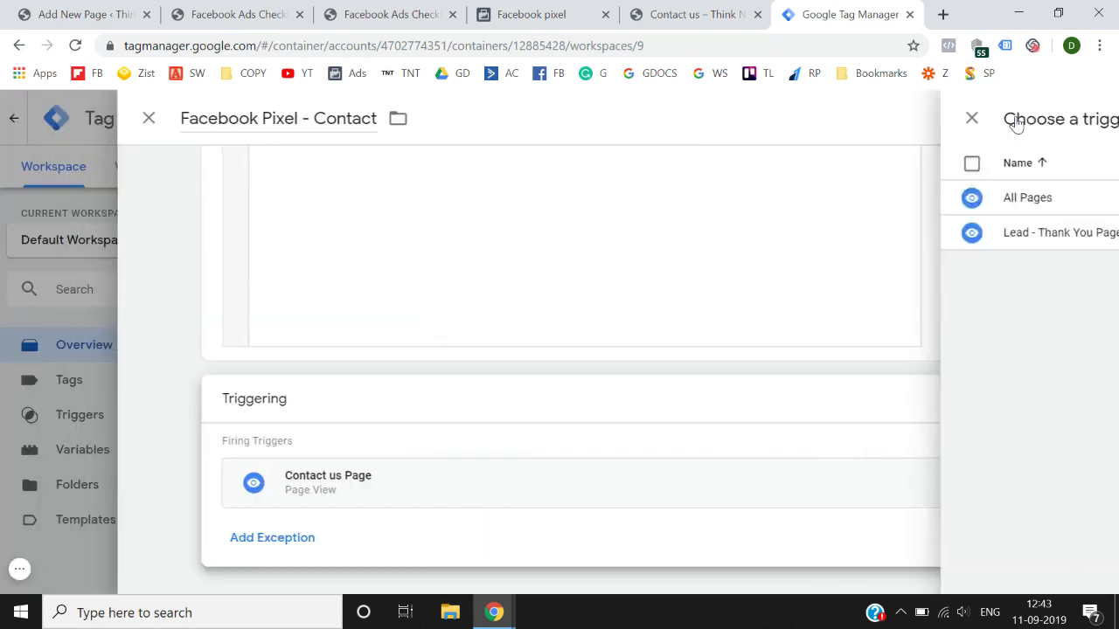
Save the Contact tag and publish the workspace changes without a version name or description.
{"action": "left_click", "coordinate": [1028, 122]}
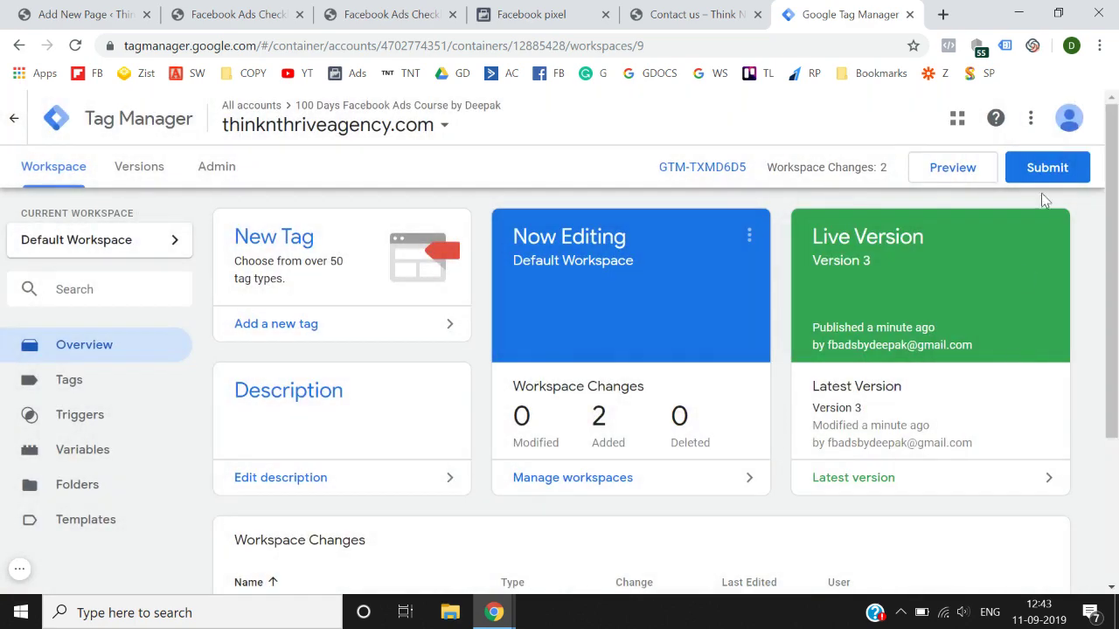
{"action": "left_click", "coordinate": [1046, 170]}
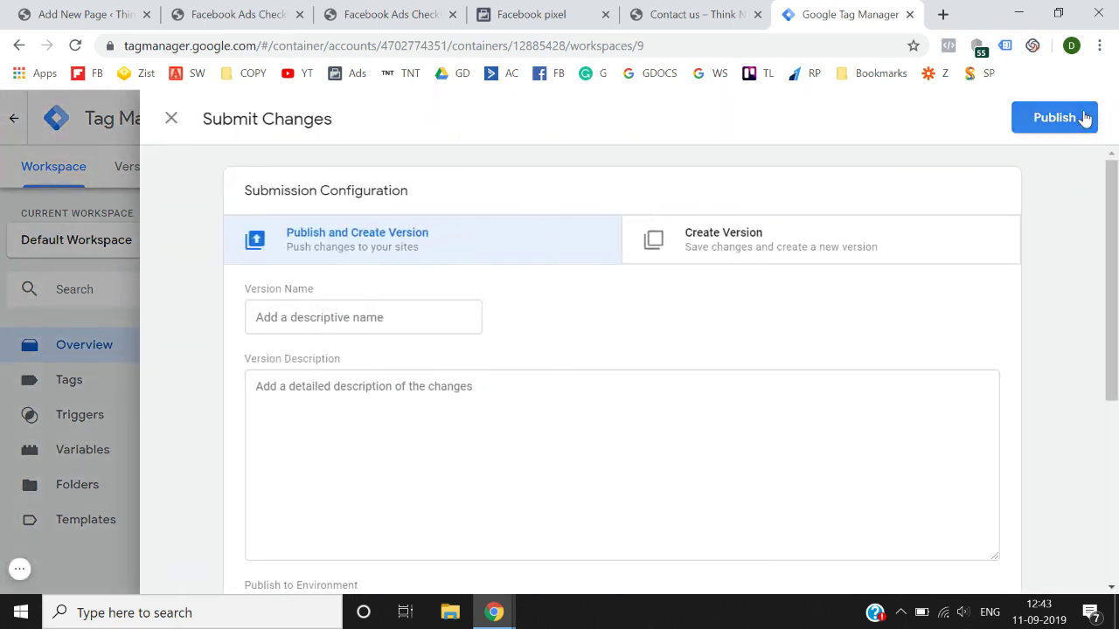
{"action": "left_click", "coordinate": [1084, 117]}
{"action": "left_click", "coordinate": [787, 552]}
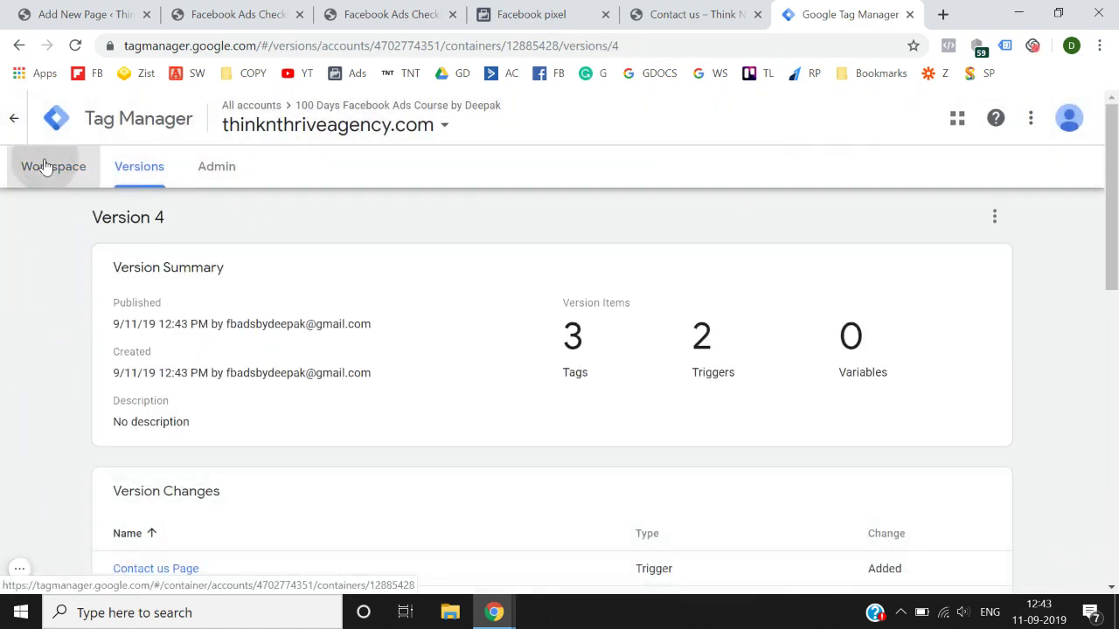
Preview the workspace and reload the contact-us page to examine which tags fire in the enlarged debug pane.
{"action": "left_click", "coordinate": [44, 166]}
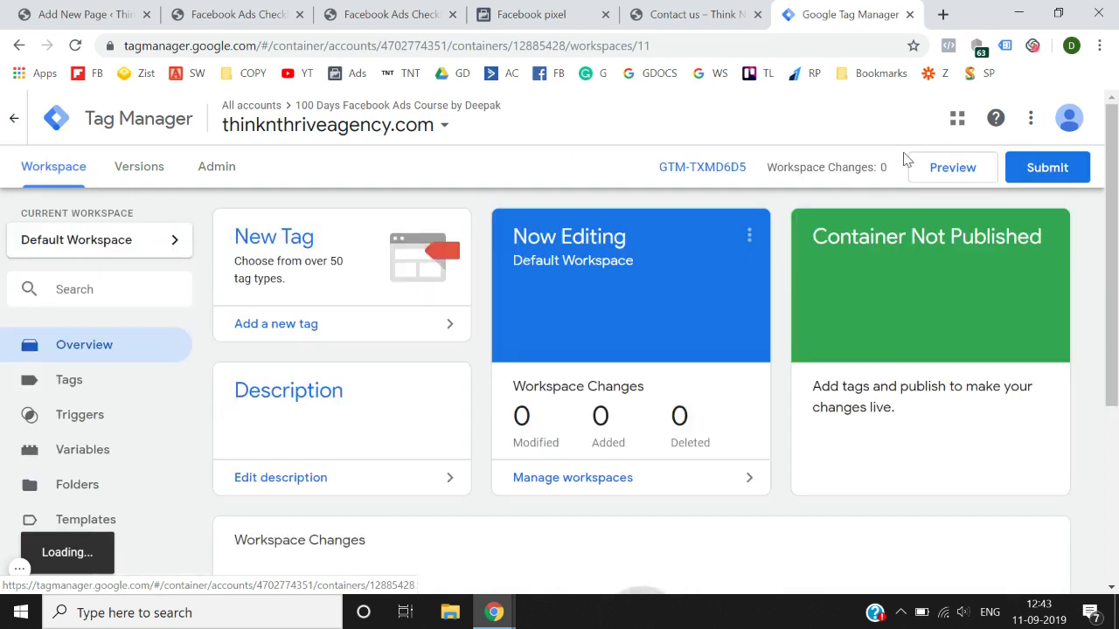
{"action": "left_click", "coordinate": [986, 178]}
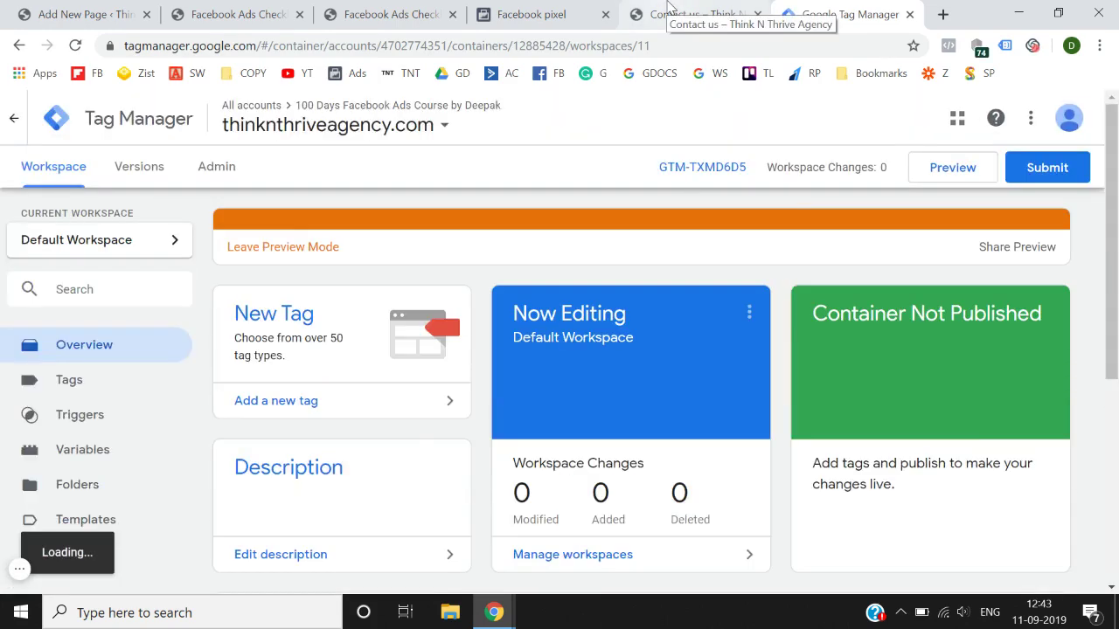
{"action": "left_click", "coordinate": [669, 9]}
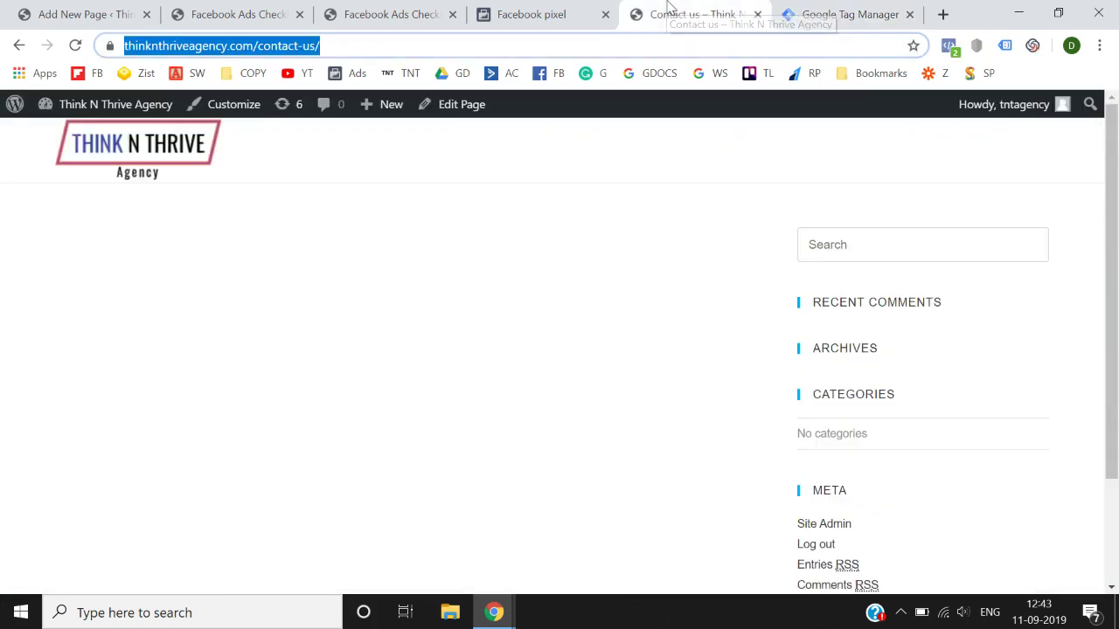
{"action": "key", "text": "F5"}
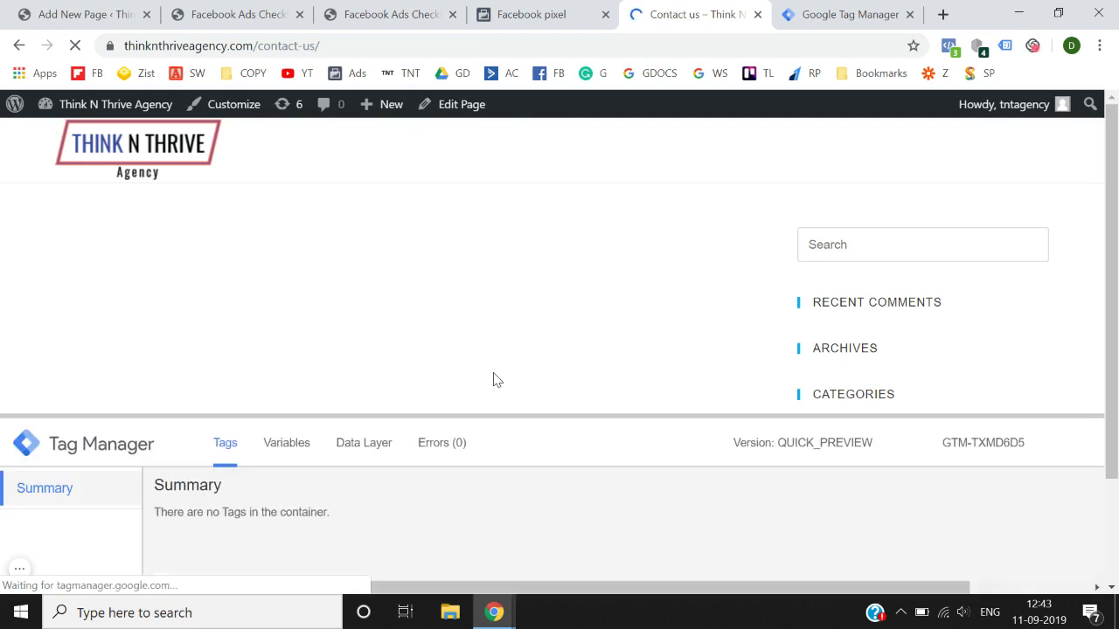
{"action": "left_click_drag", "start_coordinate": [499, 417], "coordinate": [560, 229]}
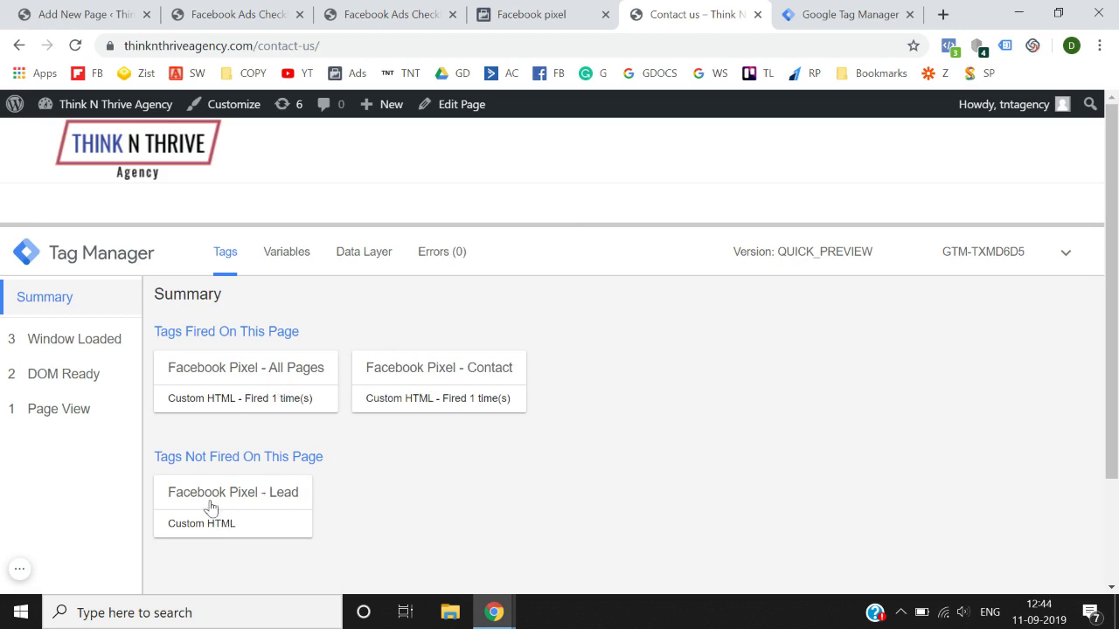
{"action": "left_click_drag", "start_coordinate": [153, 444], "coordinate": [223, 454]}
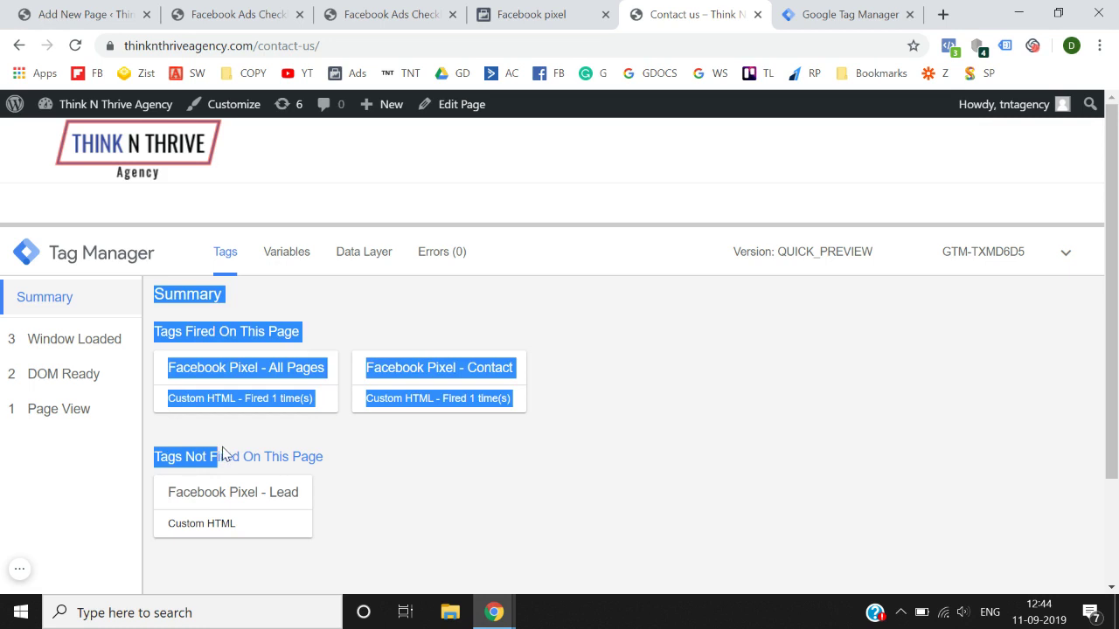
{"action": "left_click", "coordinate": [379, 483]}
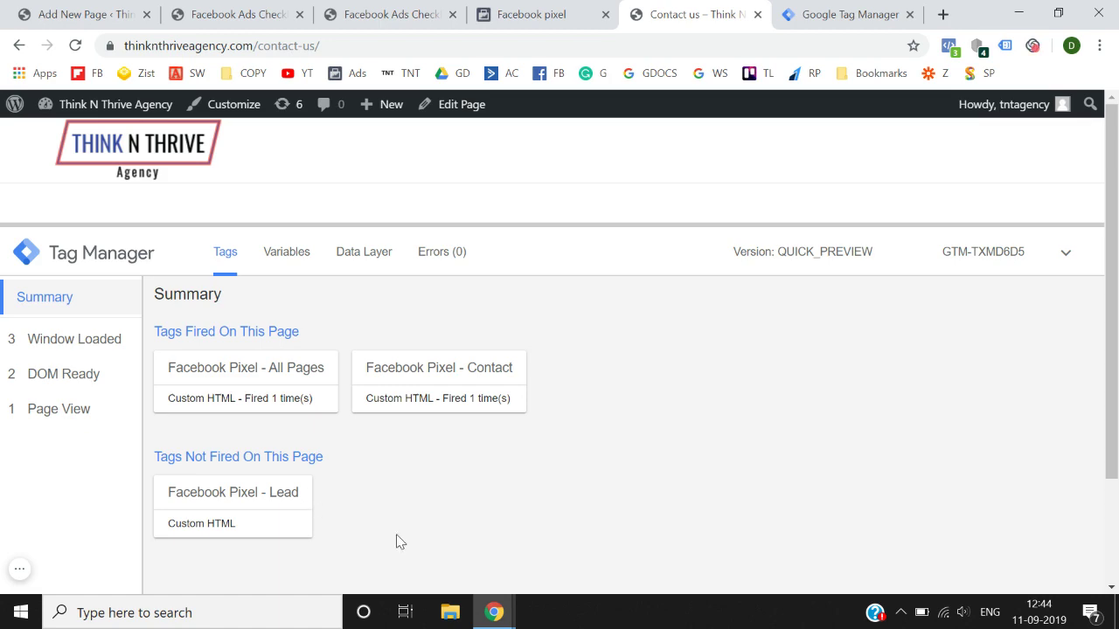
Check the events detected on the contact-us page with Facebook Pixel Helper.
{"action": "left_click", "coordinate": [370, 11]}
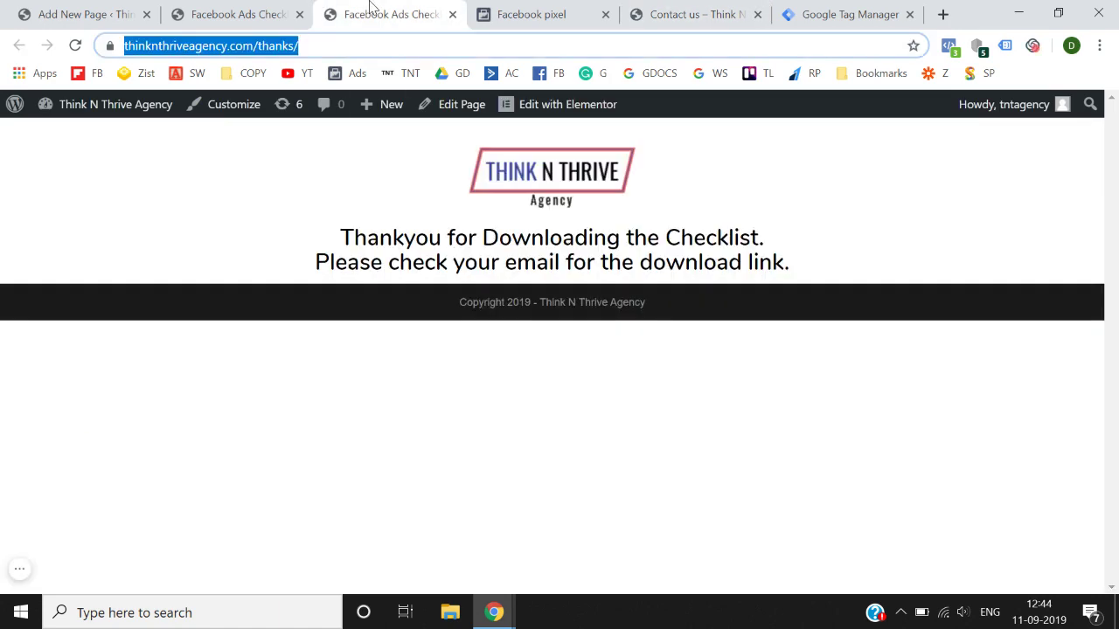
{"action": "left_click", "coordinate": [538, 8]}
{"action": "left_click", "coordinate": [737, 11]}
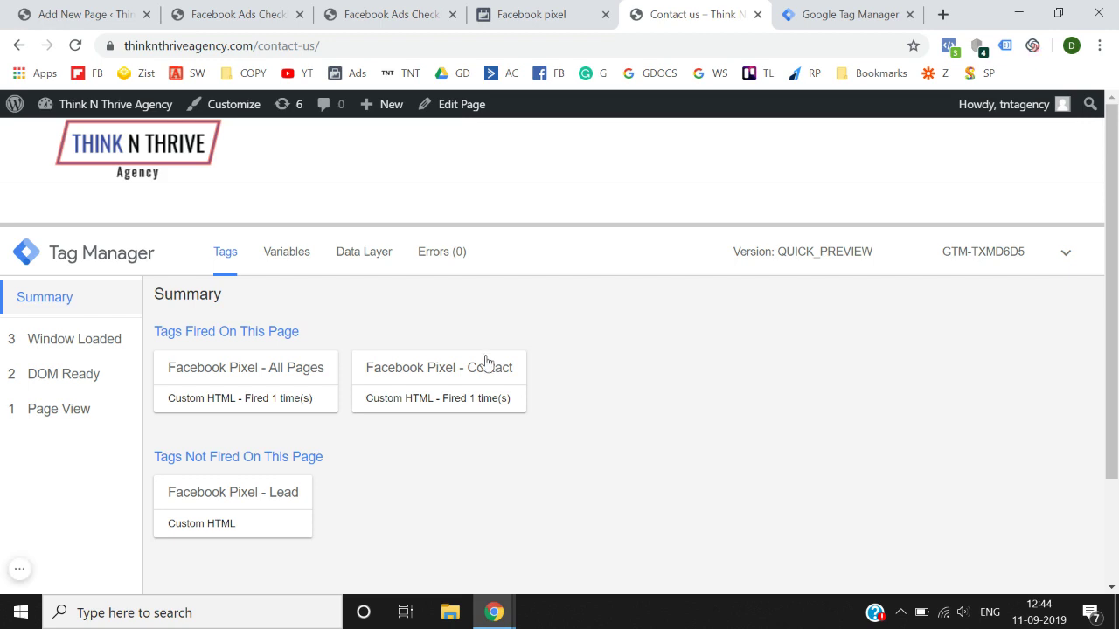
{"action": "left_click", "coordinate": [953, 47]}
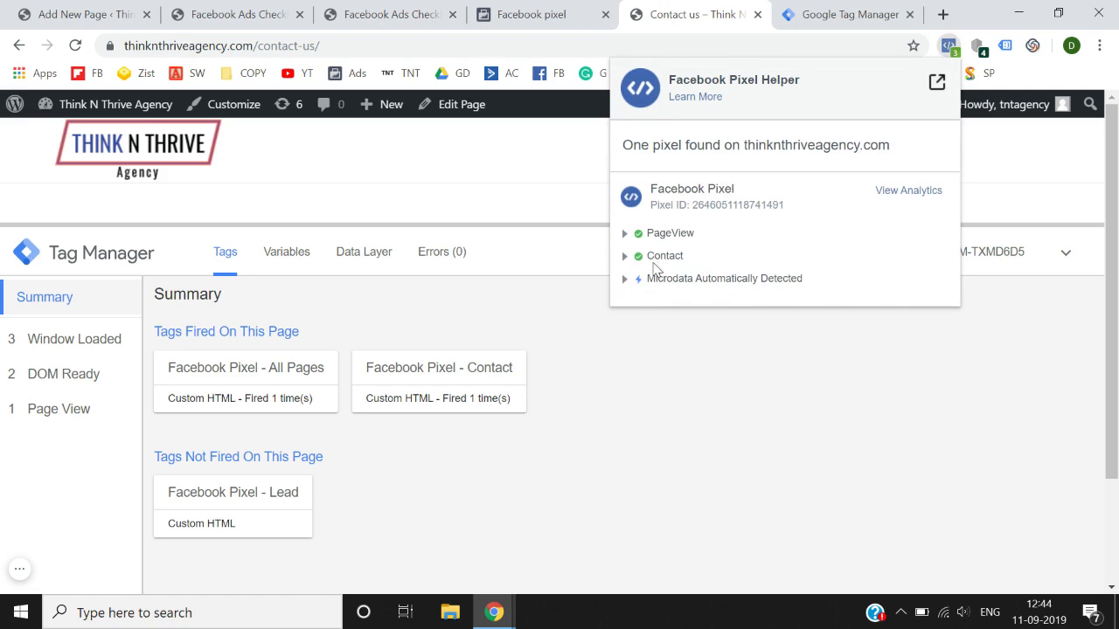
{"action": "left_click", "coordinate": [572, 510]}
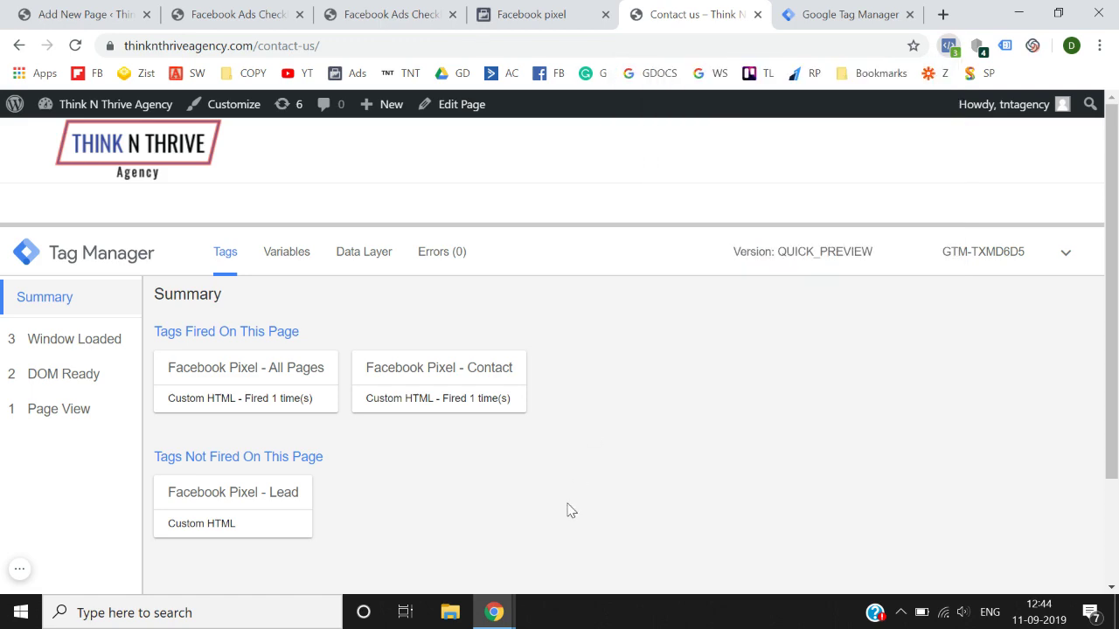
Leave preview mode in Google Tag Manager and reload the contact-us page in its website tab.
{"action": "left_click", "coordinate": [839, 14]}
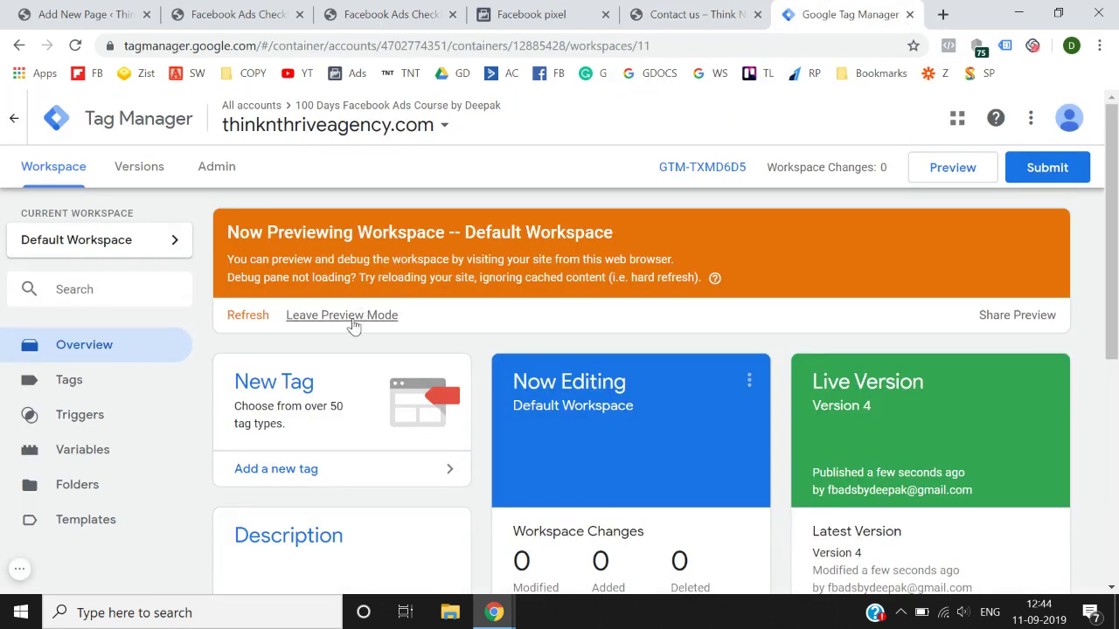
{"action": "left_click", "coordinate": [353, 318]}
{"action": "left_click", "coordinate": [687, 301]}
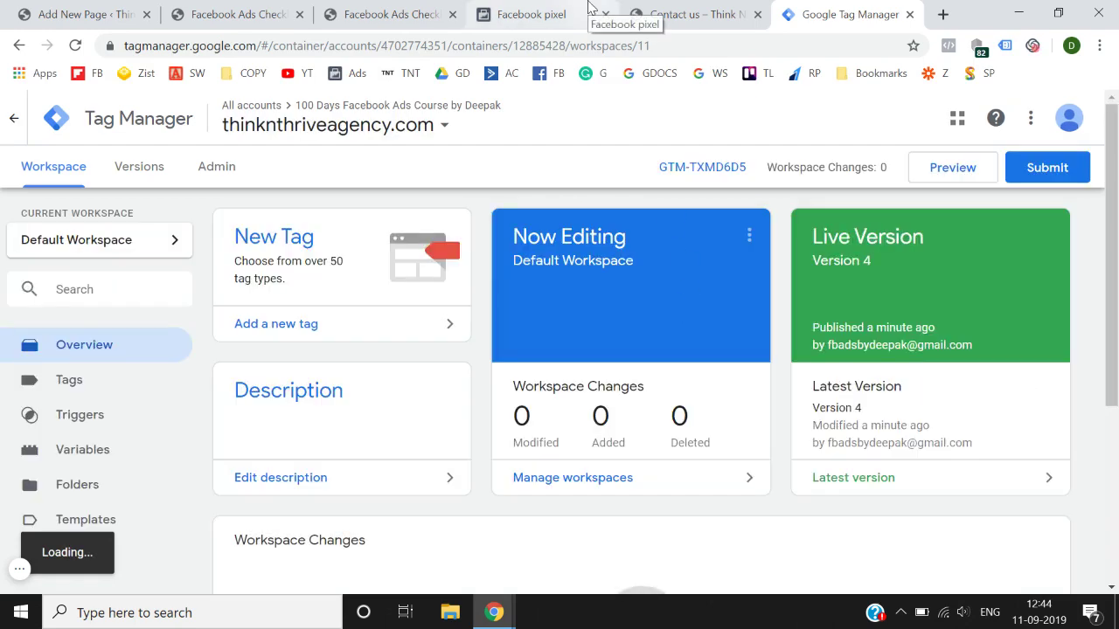
{"action": "left_click", "coordinate": [590, 7]}
{"action": "left_click", "coordinate": [691, 14]}
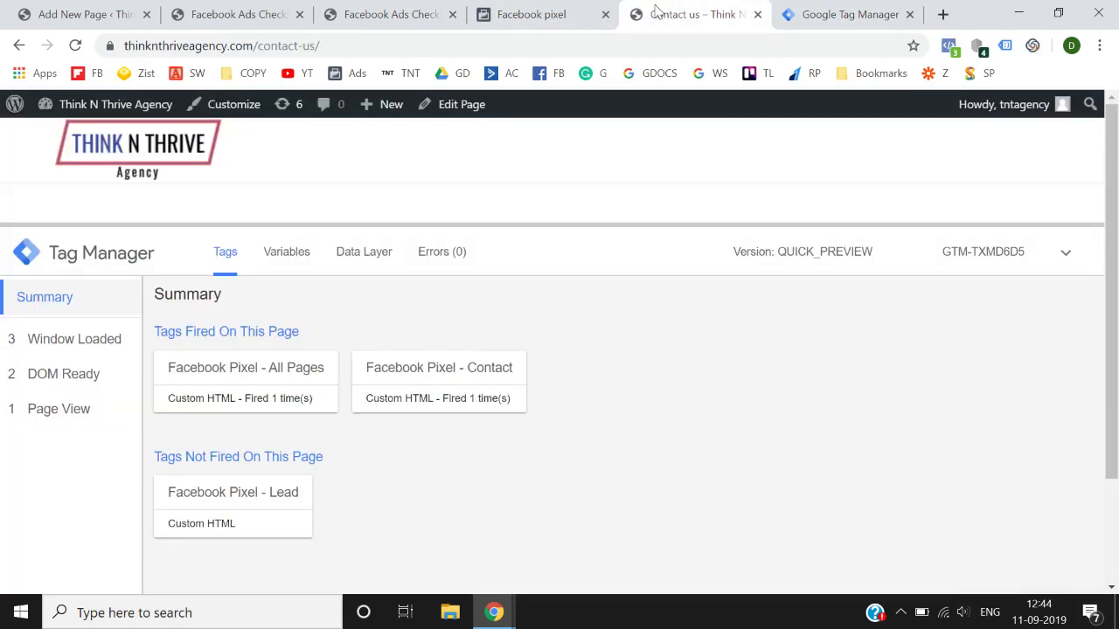
{"action": "left_click", "coordinate": [75, 47]}
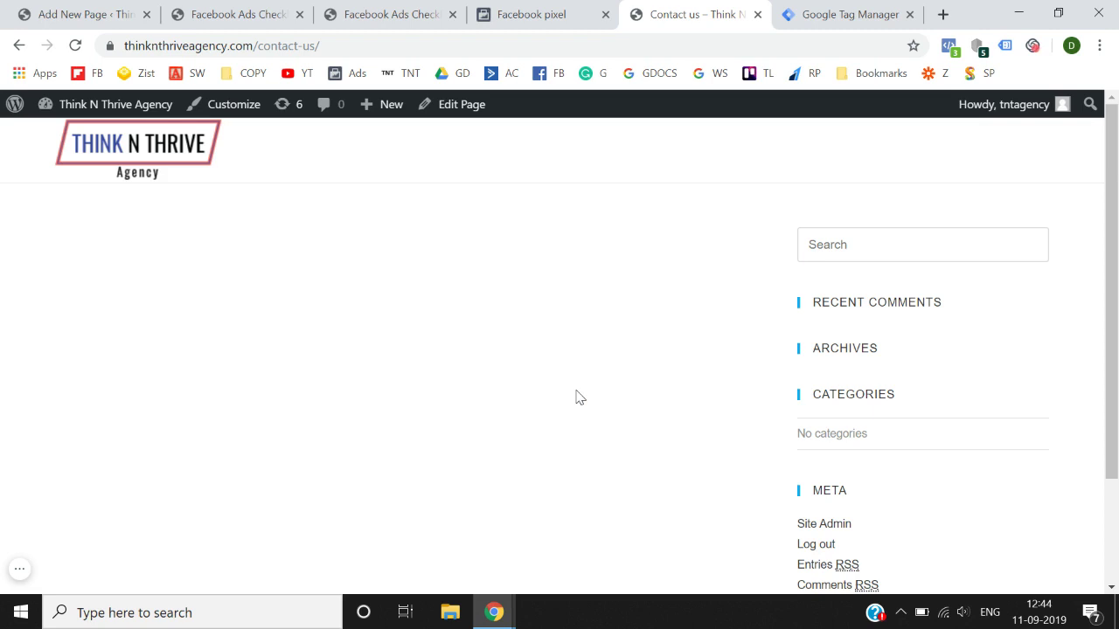
Switch to Facebook Events Manager, finish the pixel code installation dialog and open the pixel's overview.
{"action": "left_click", "coordinate": [268, 11]}
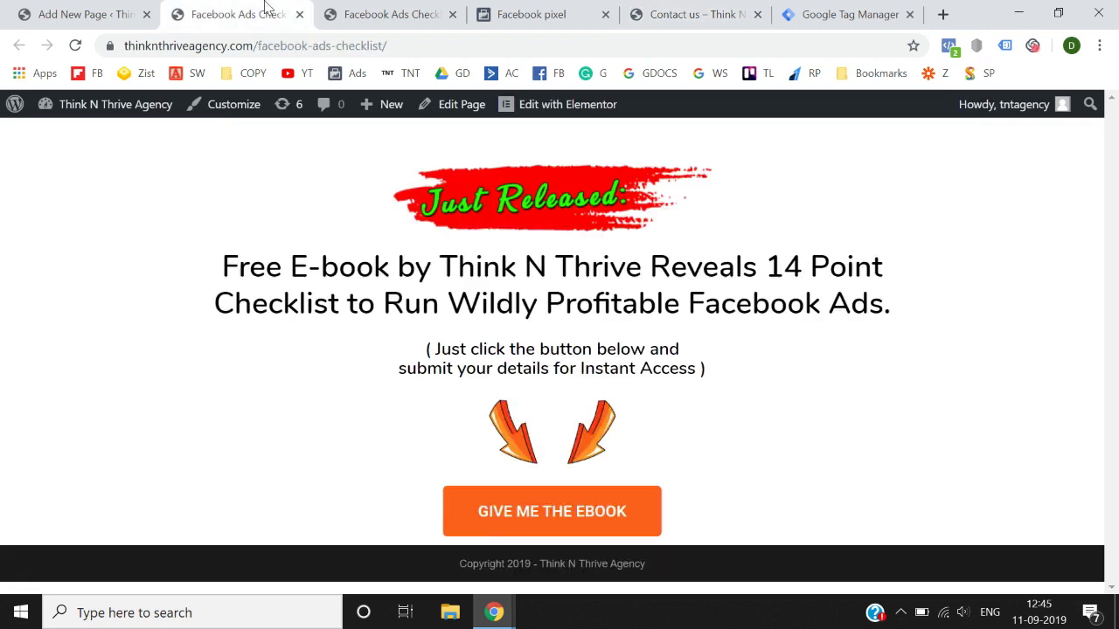
{"action": "left_click", "coordinate": [647, 13]}
{"action": "left_click", "coordinate": [529, 9]}
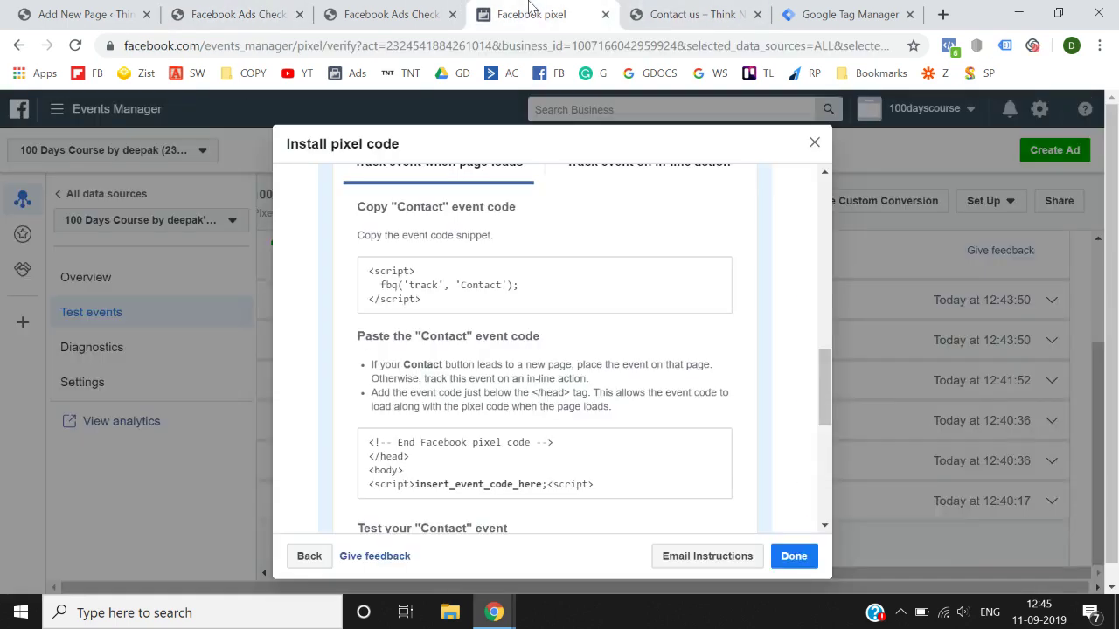
{"action": "left_click", "coordinate": [795, 557]}
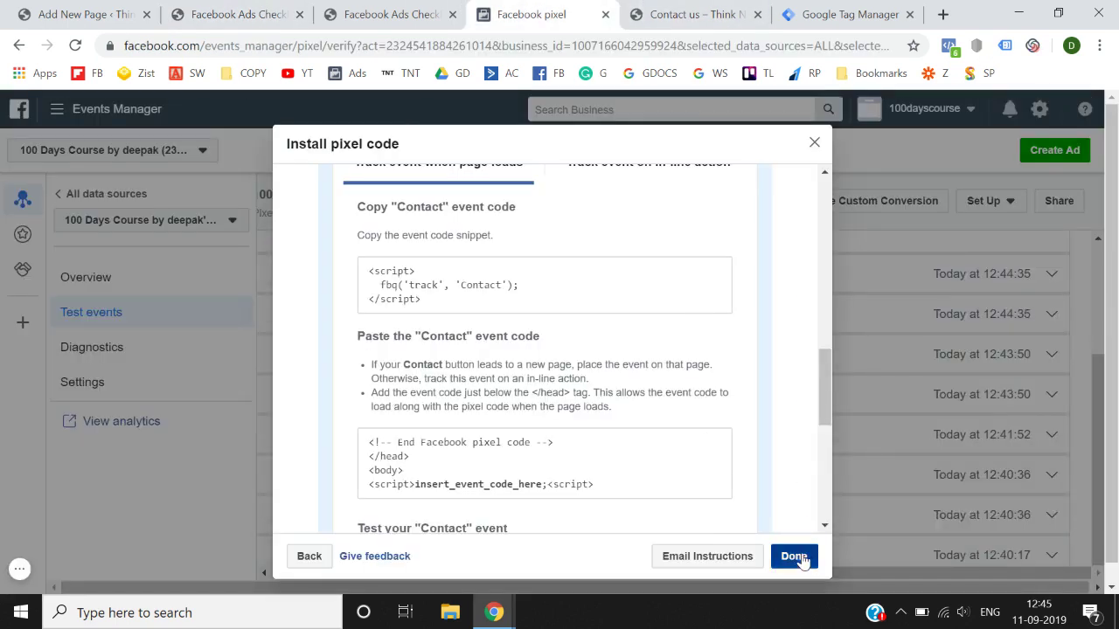
{"action": "left_click", "coordinate": [193, 294]}
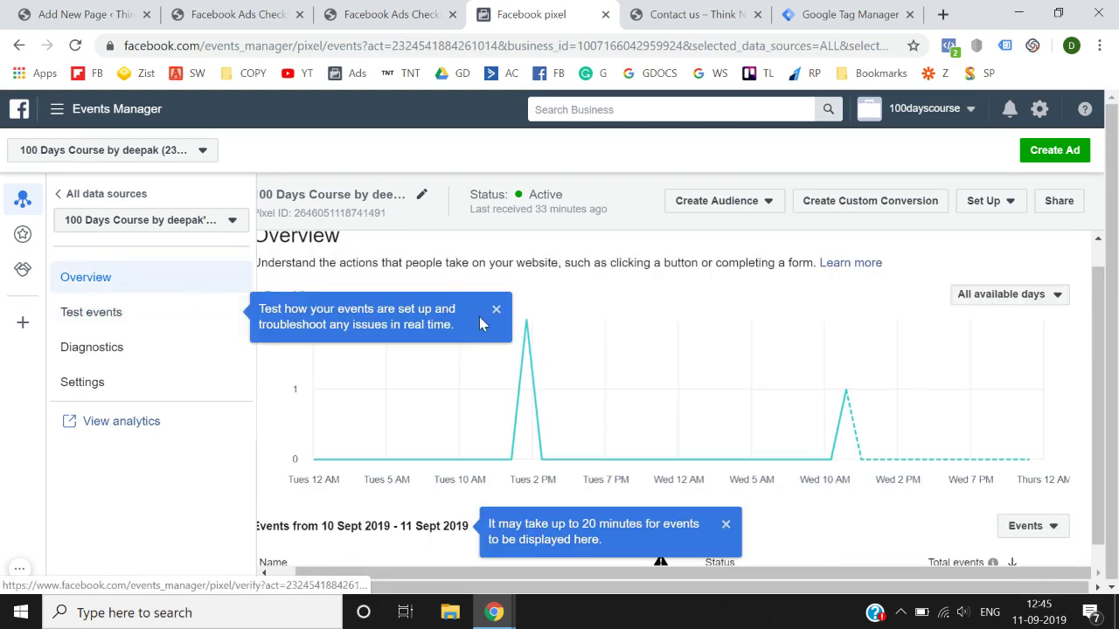
Start a new custom conversion for the pixel and copy the thank-you page's URL from the website tab.
{"action": "left_click", "coordinate": [854, 201]}
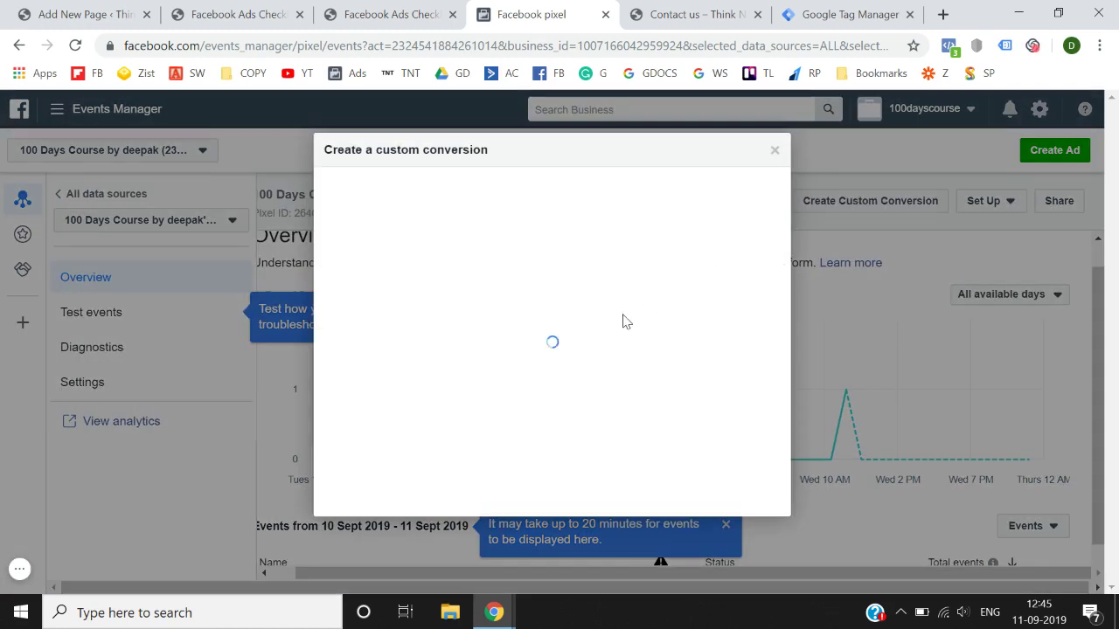
{"action": "scroll", "coordinate": [626, 321], "scroll_direction": "down", "scroll_amount": 1}
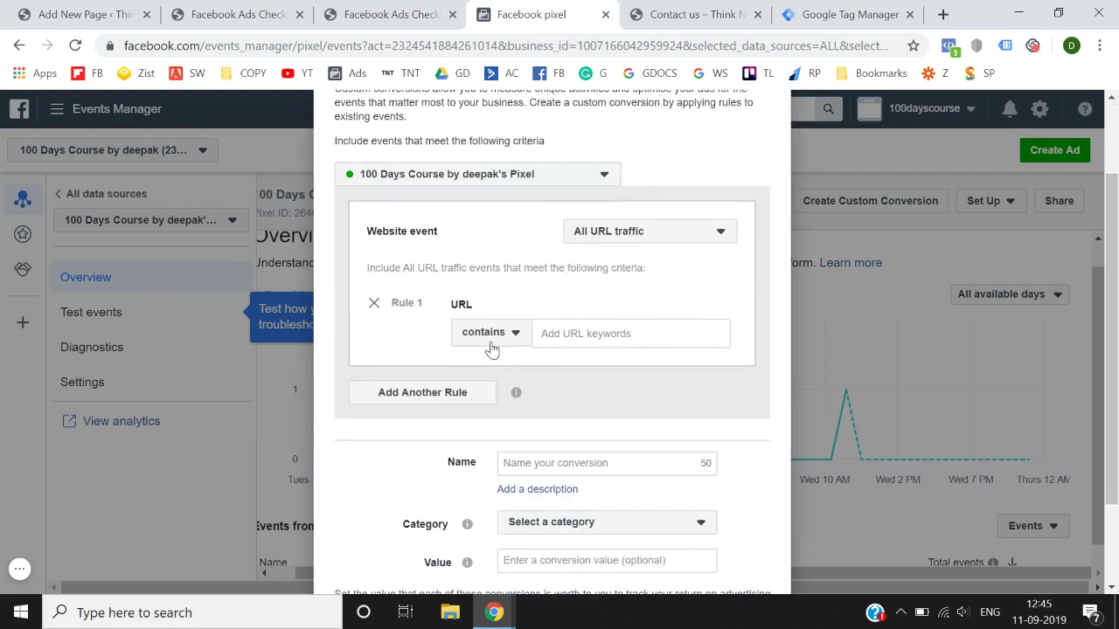
{"action": "left_click", "coordinate": [405, 10]}
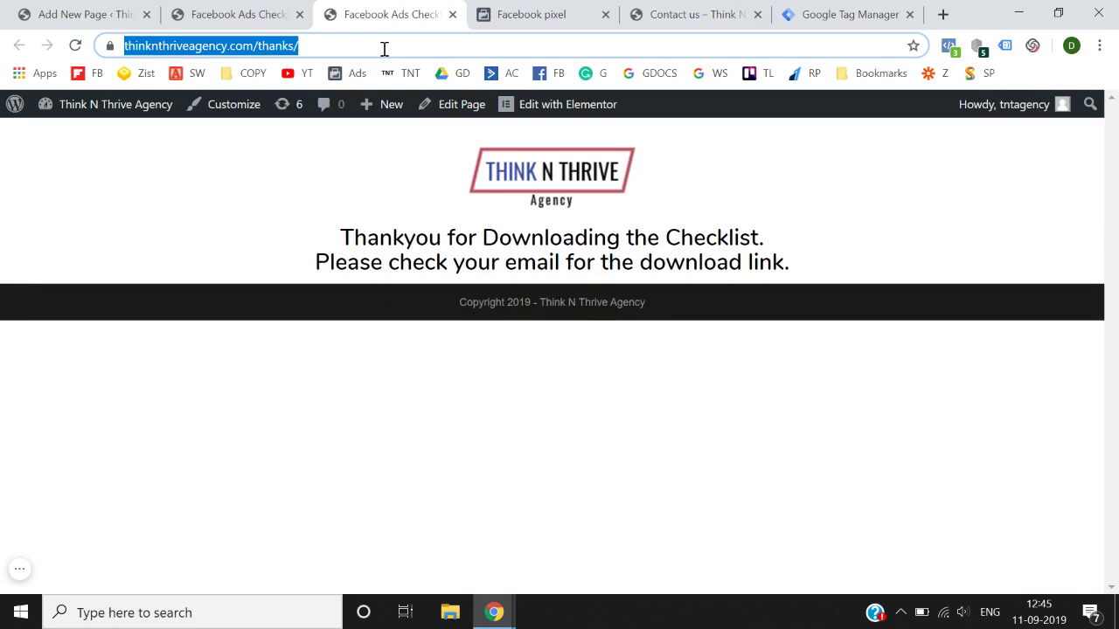
{"action": "left_click", "coordinate": [527, 10]}
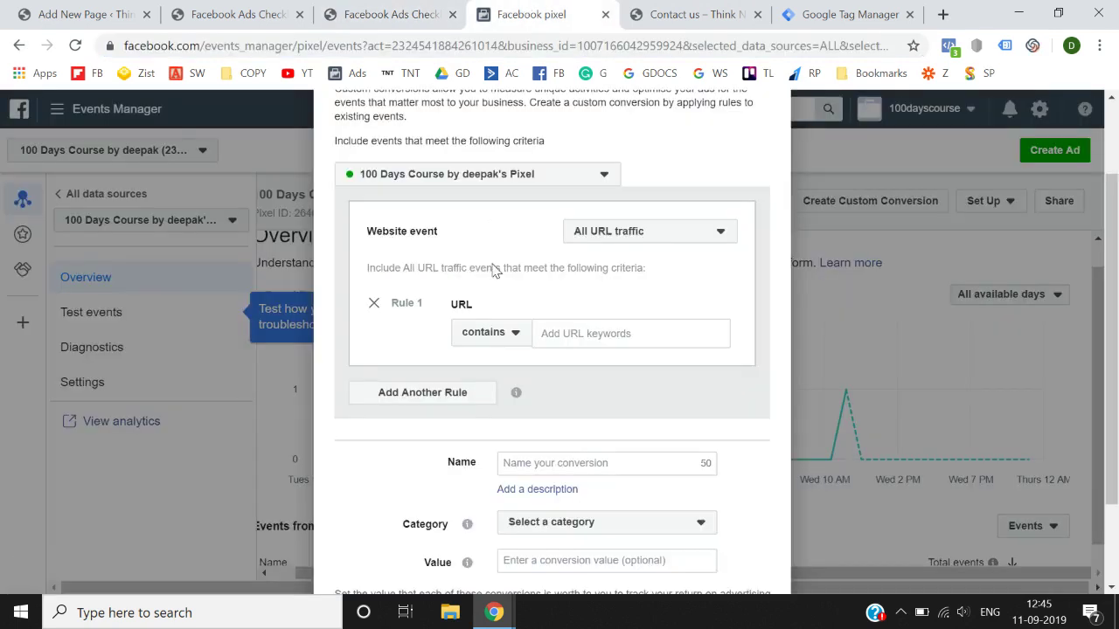
{"action": "left_click", "coordinate": [503, 337]}
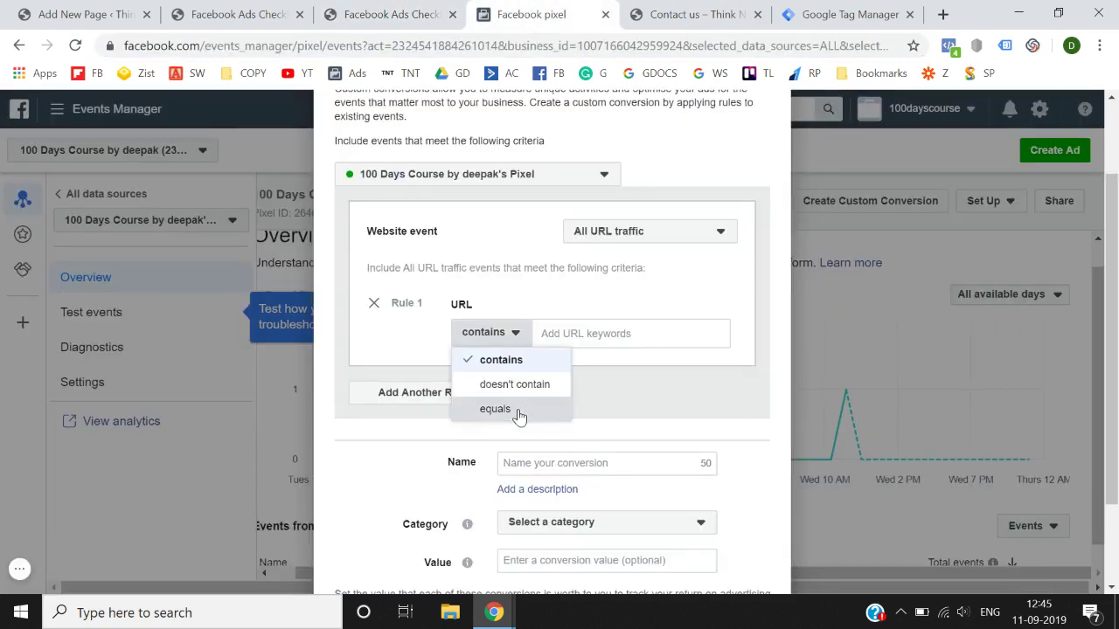
{"action": "left_click", "coordinate": [512, 411]}
{"action": "left_click", "coordinate": [579, 335]}
{"action": "type", "text": "https://thinknthriveagency.com/thanks/"}
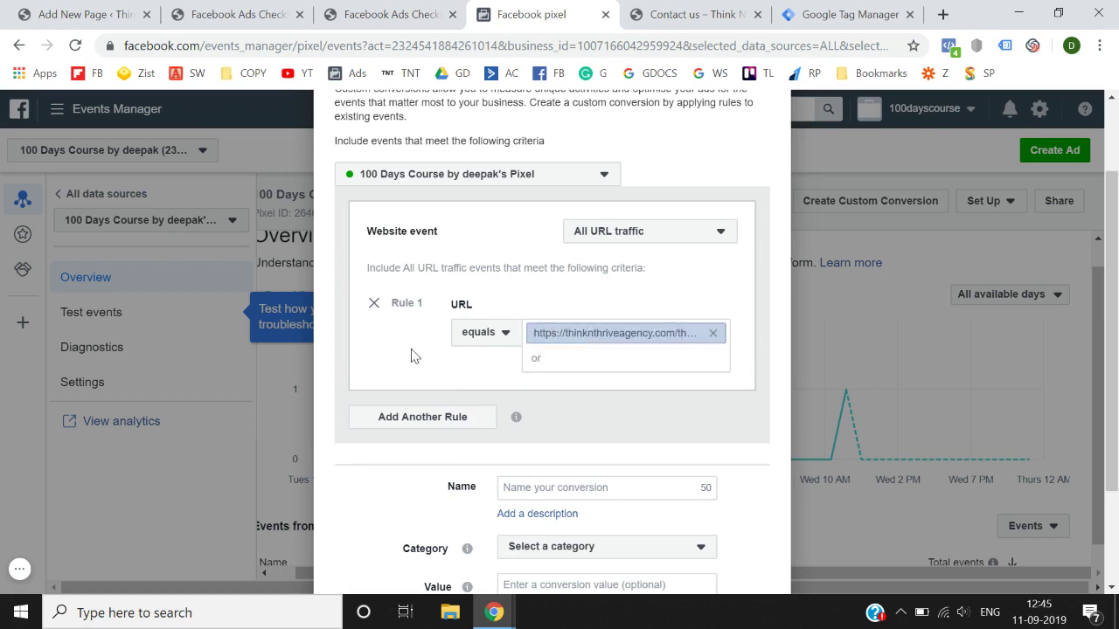
Name the custom conversion Facebook Checklist Download, set its category to Lead without a value, create it and finish the dialog.
{"action": "scroll", "coordinate": [414, 356], "scroll_direction": "down", "scroll_amount": 2}
{"action": "left_click", "coordinate": [564, 341]}
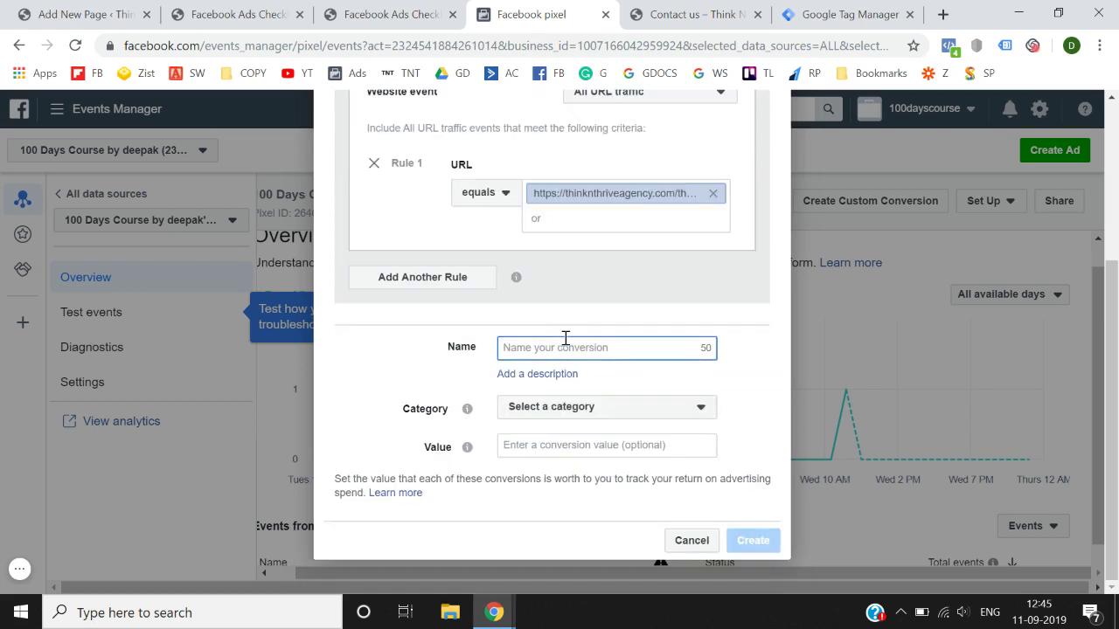
{"action": "type", "text": "Facebook Checklist Download"}
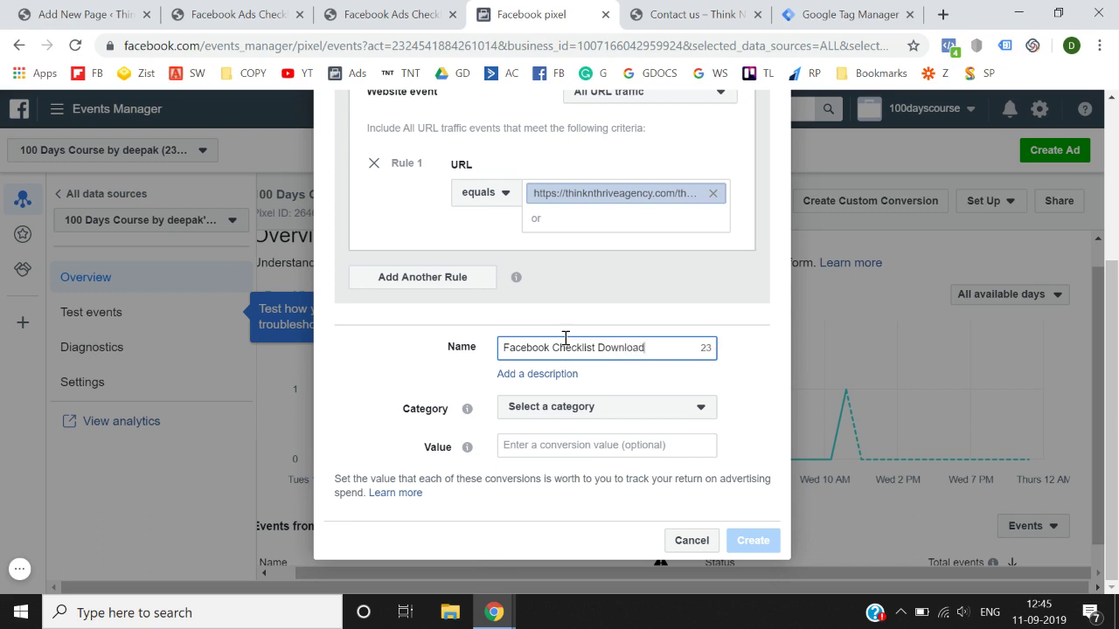
{"action": "left_click", "coordinate": [593, 409]}
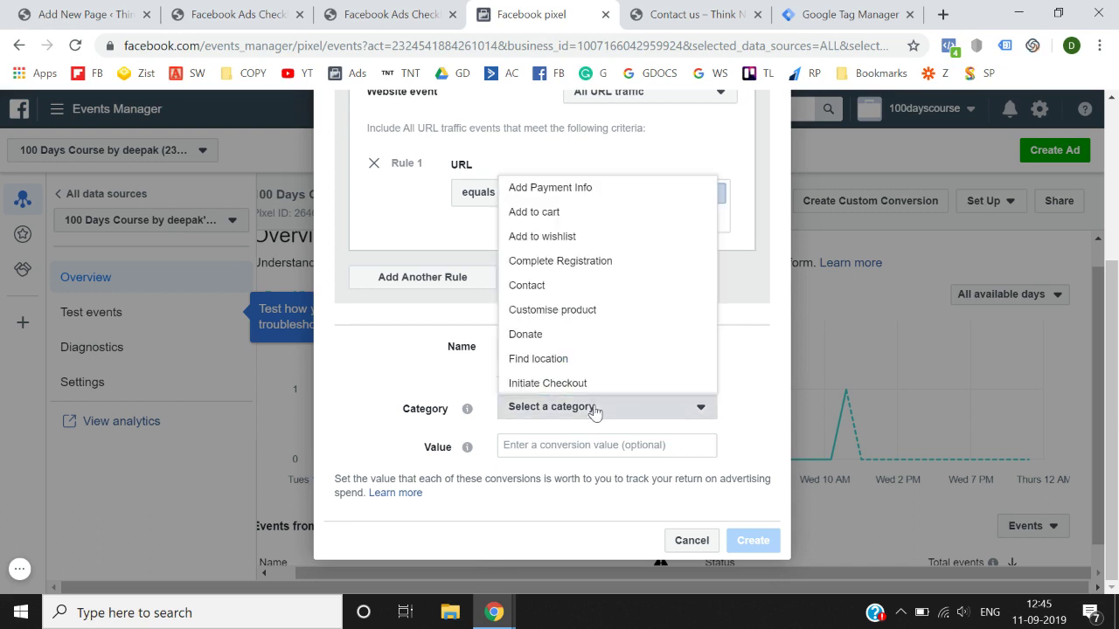
{"action": "scroll", "coordinate": [562, 260], "scroll_direction": "down", "scroll_amount": 2}
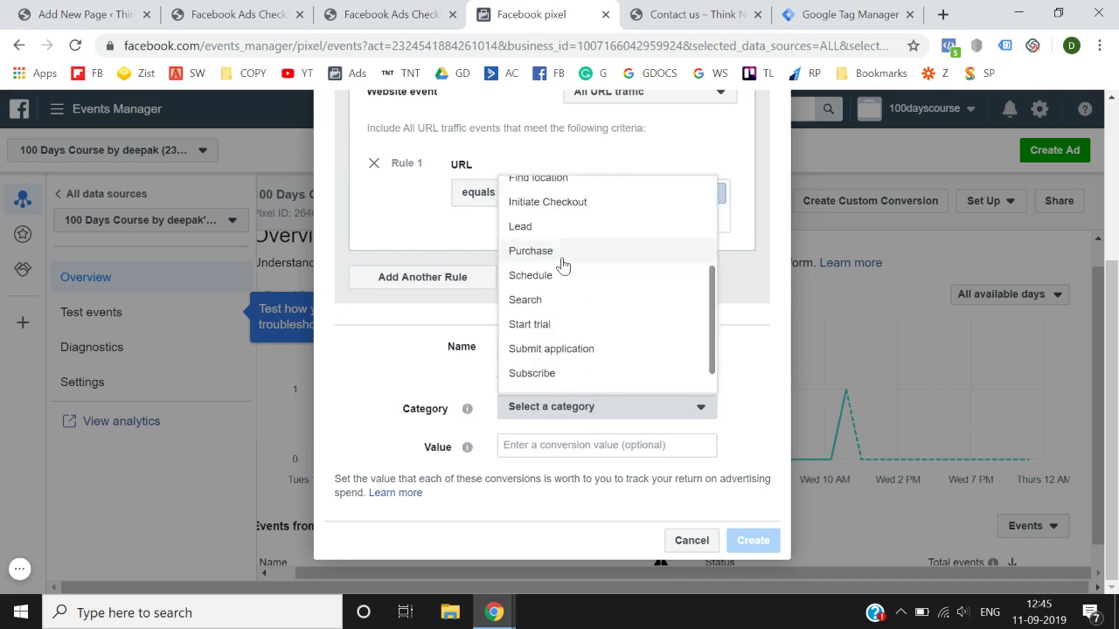
{"action": "left_click", "coordinate": [562, 229]}
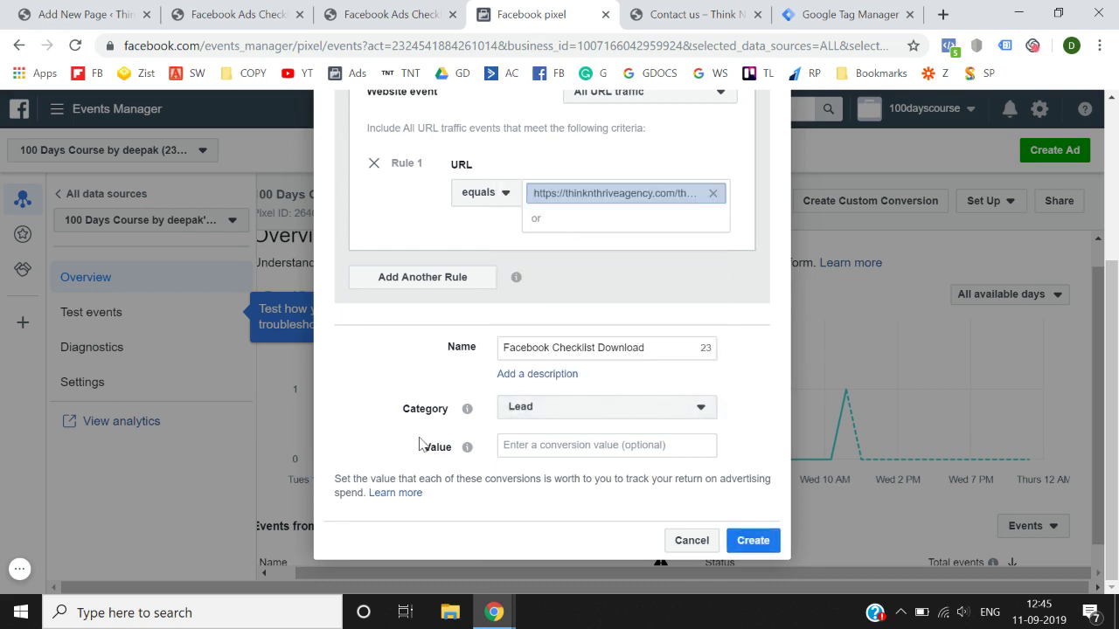
{"action": "left_click", "coordinate": [543, 452]}
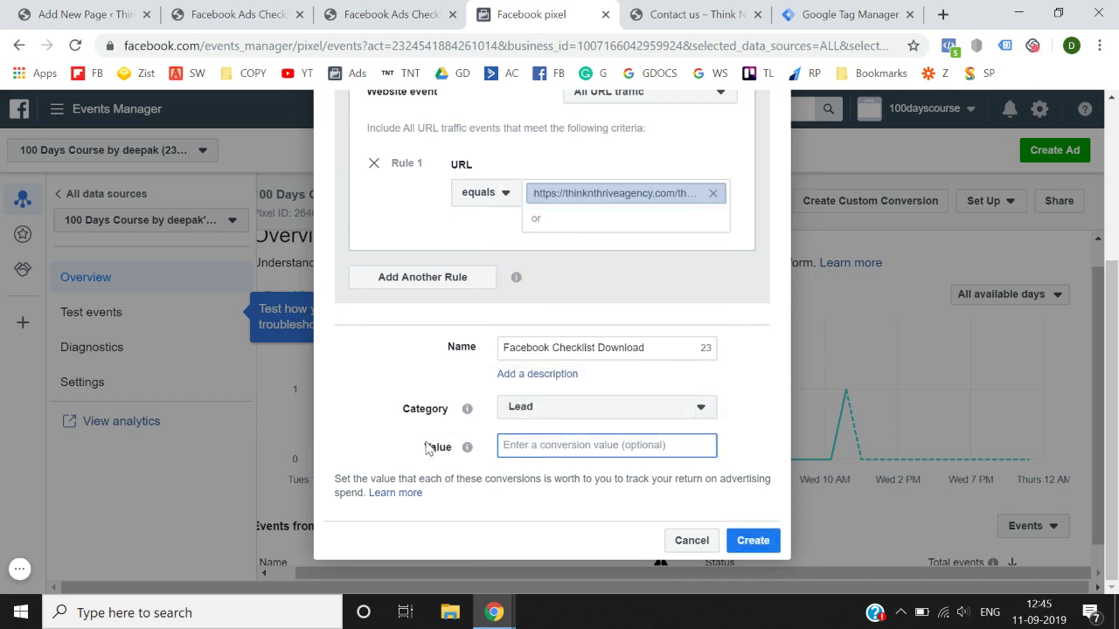
{"action": "left_click", "coordinate": [743, 540]}
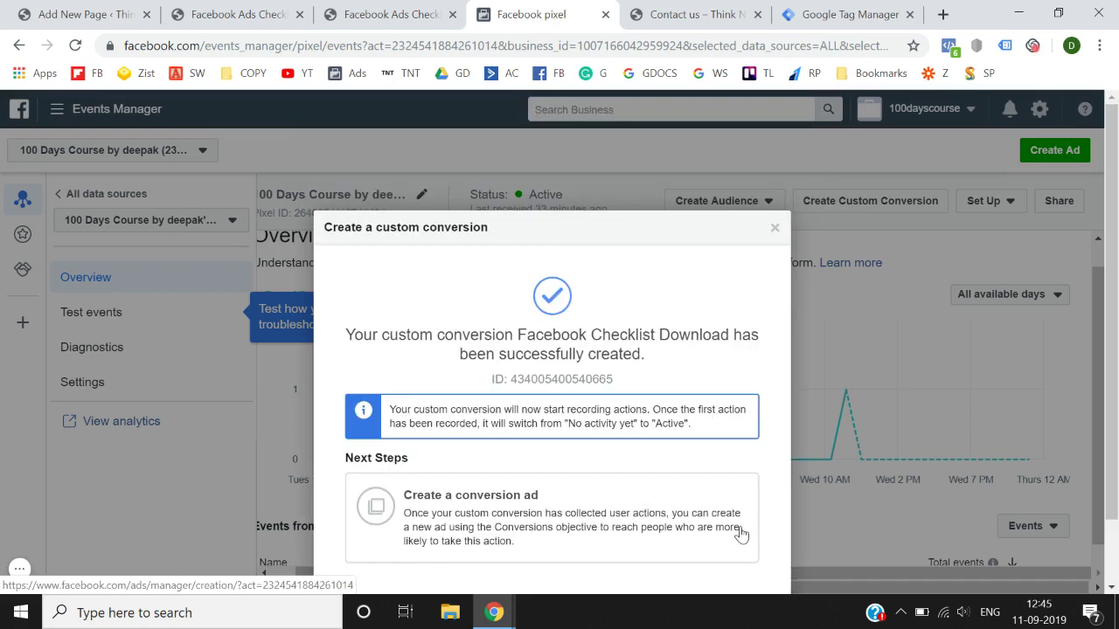
{"action": "left_click", "coordinate": [755, 541]}
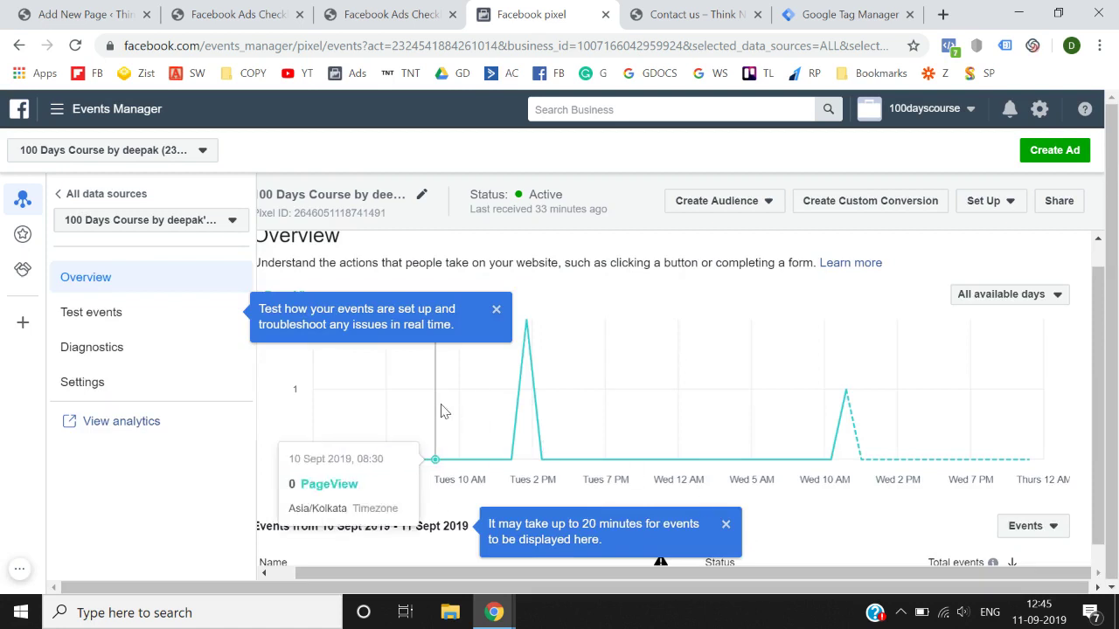
Open the custom conversions list, reload the thank-you page in its website tab and return to check the conversion's status.
{"action": "left_click", "coordinate": [32, 244]}
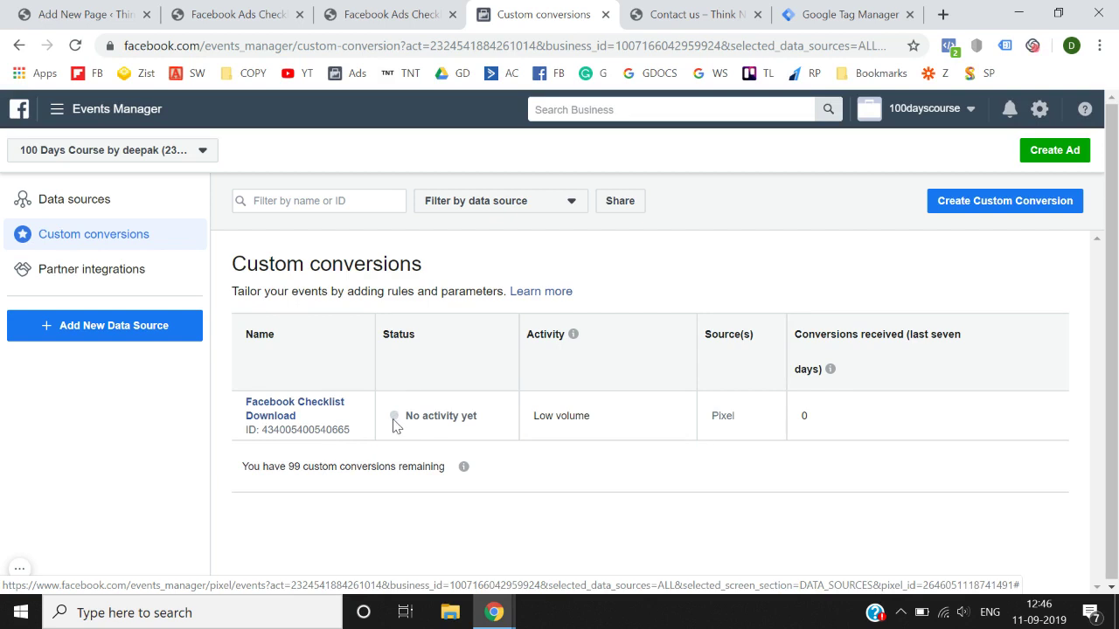
{"action": "left_click", "coordinate": [371, 13]}
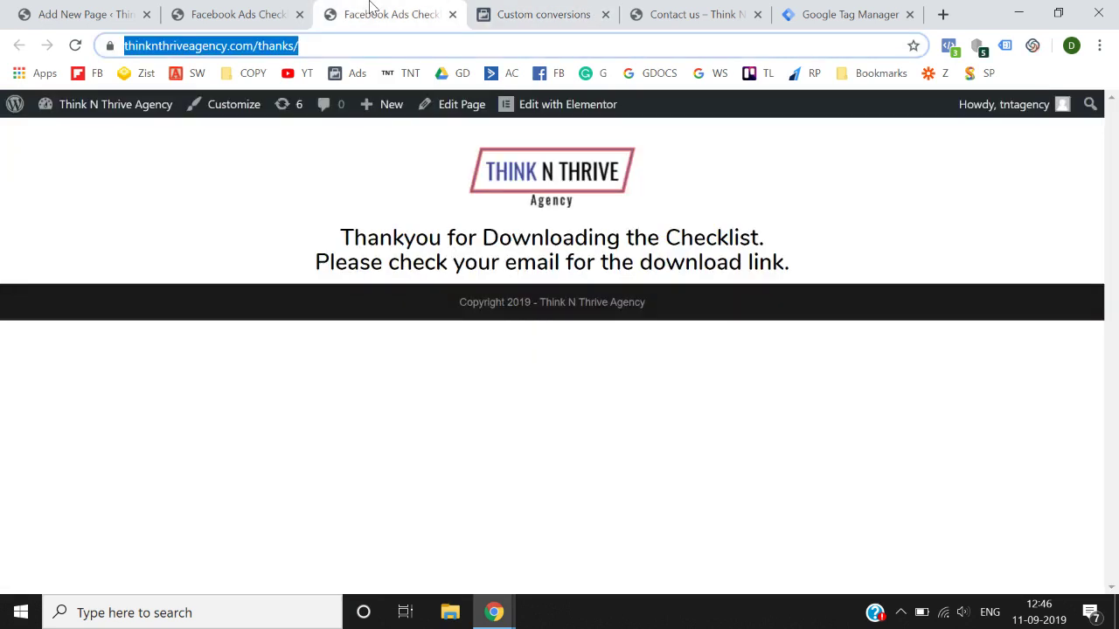
{"action": "left_click", "coordinate": [76, 46]}
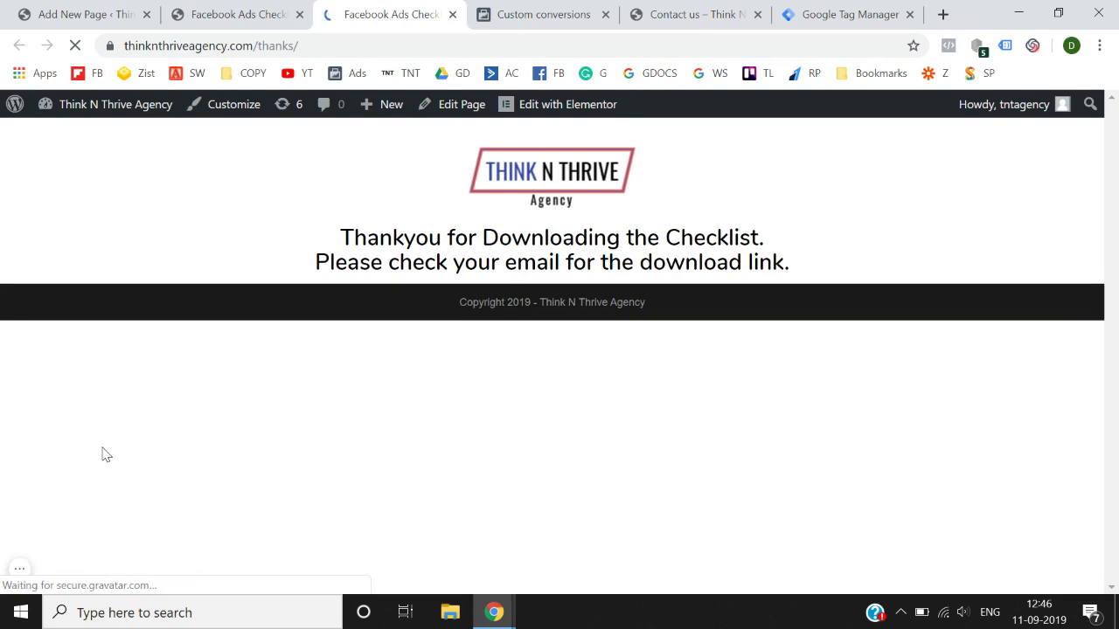
{"action": "left_click", "coordinate": [508, 7]}
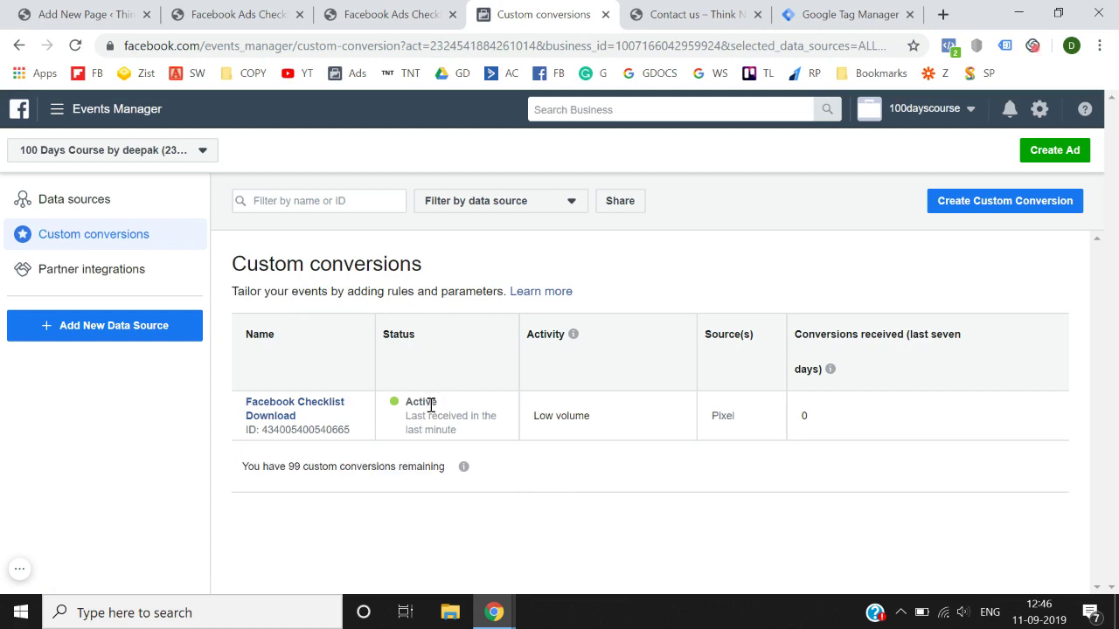
{"action": "left_click", "coordinate": [677, 14]}
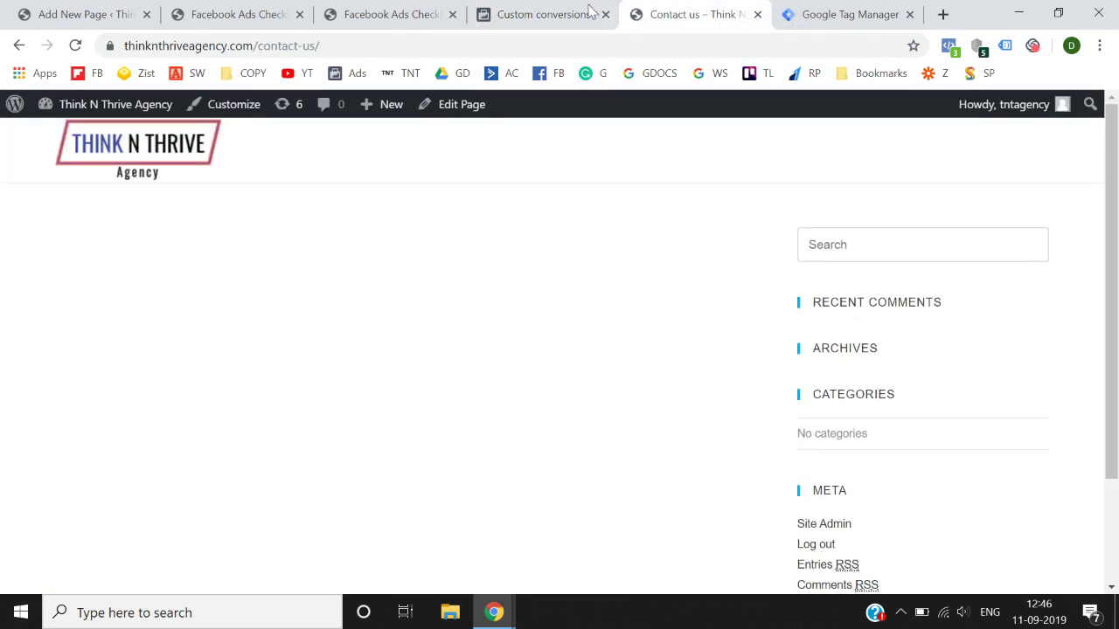
{"action": "left_click", "coordinate": [432, 47]}
{"action": "key", "text": "ctrl+c"}
{"action": "left_click", "coordinate": [548, 10]}
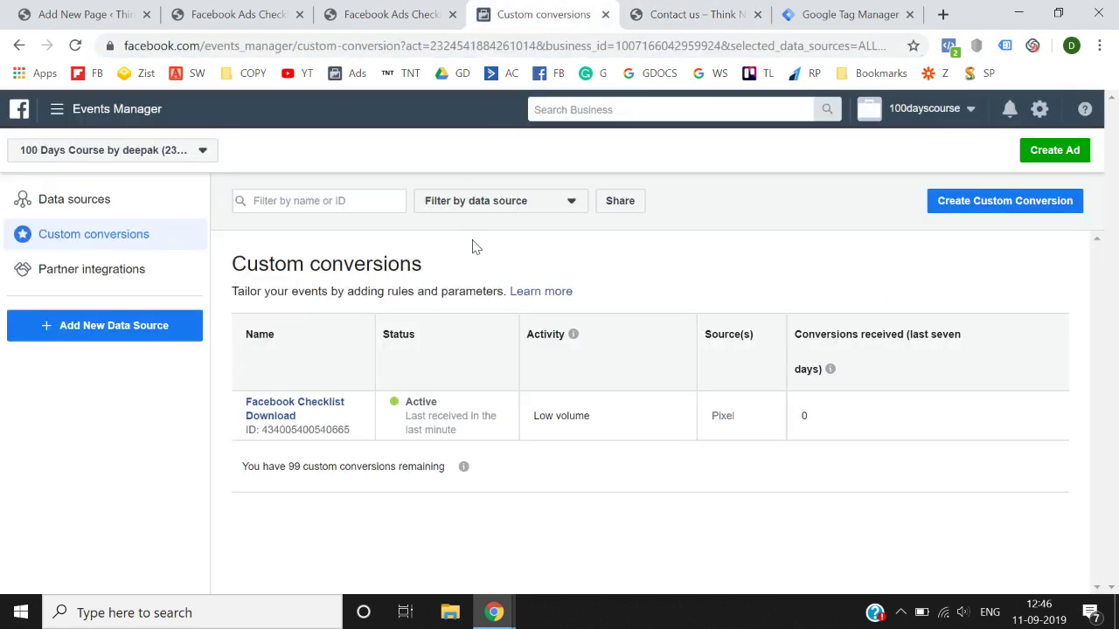
{"action": "left_click", "coordinate": [958, 212]}
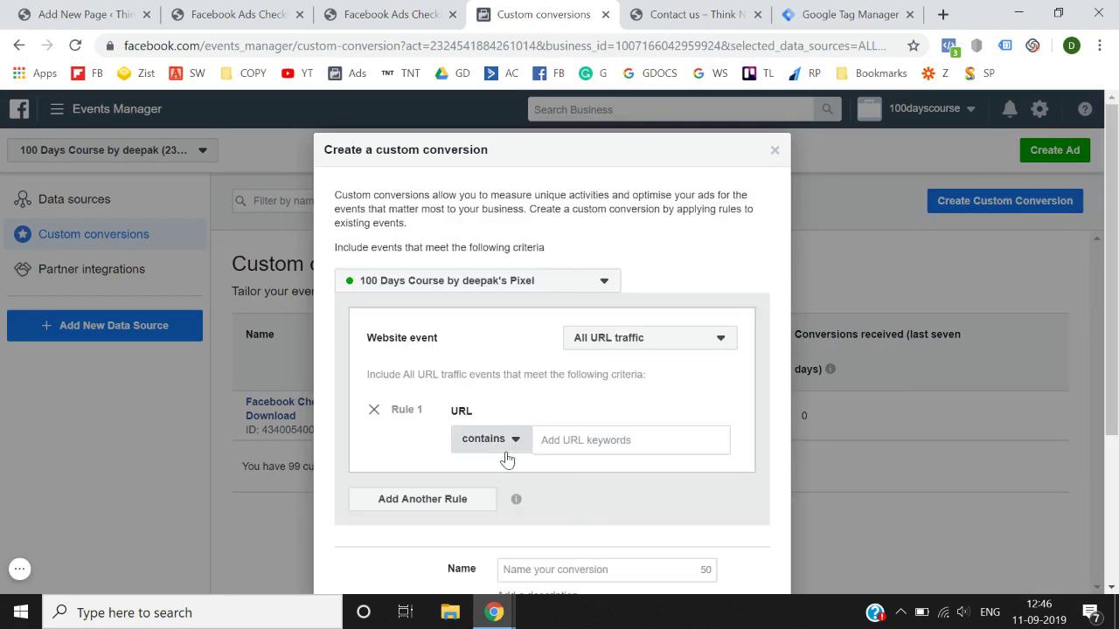
{"action": "left_click", "coordinate": [507, 457]}
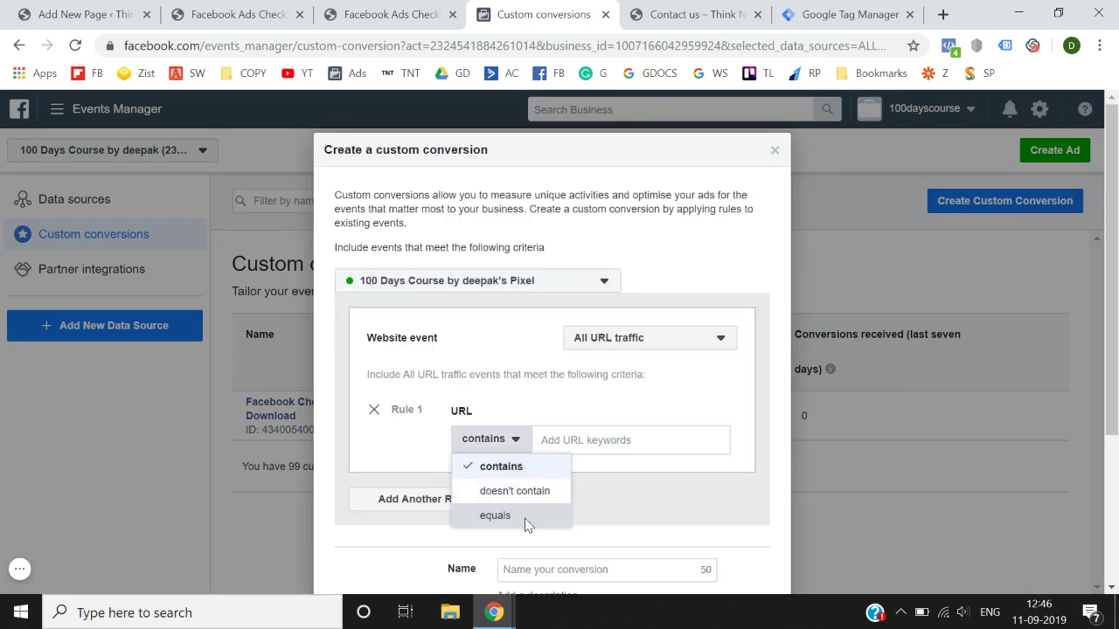
{"action": "left_click", "coordinate": [525, 518]}
{"action": "left_click", "coordinate": [594, 444]}
{"action": "key", "text": "ctrl+v"}
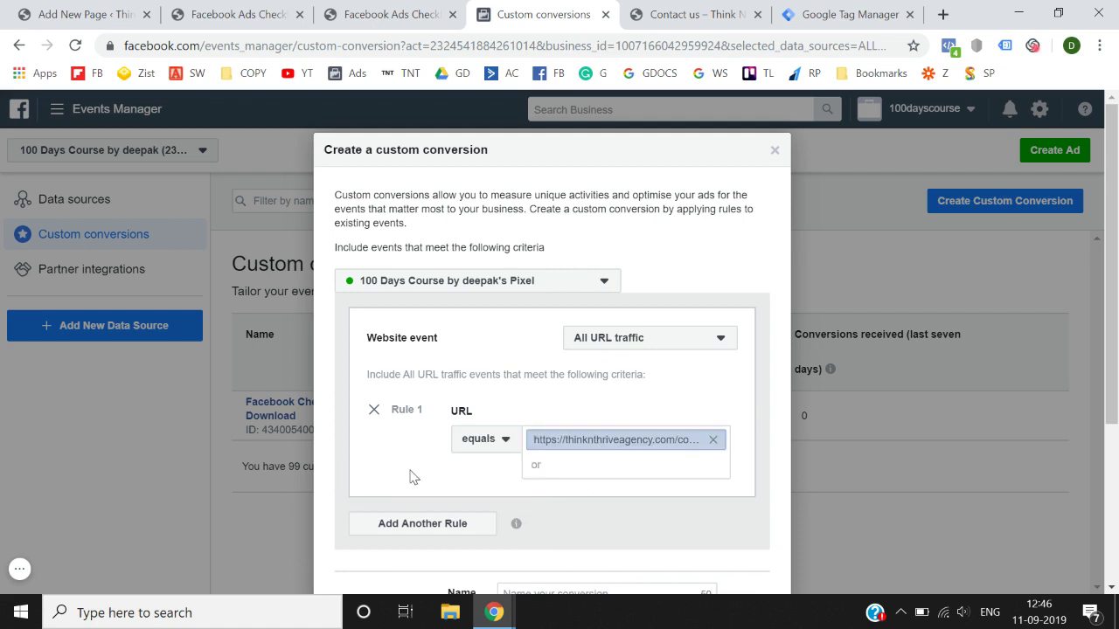
Name the custom conversion Contact us, set its category to Lead, create it and close its overview.
{"action": "scroll", "coordinate": [415, 477], "scroll_direction": "down", "scroll_amount": 3}
{"action": "left_click", "coordinate": [584, 341]}
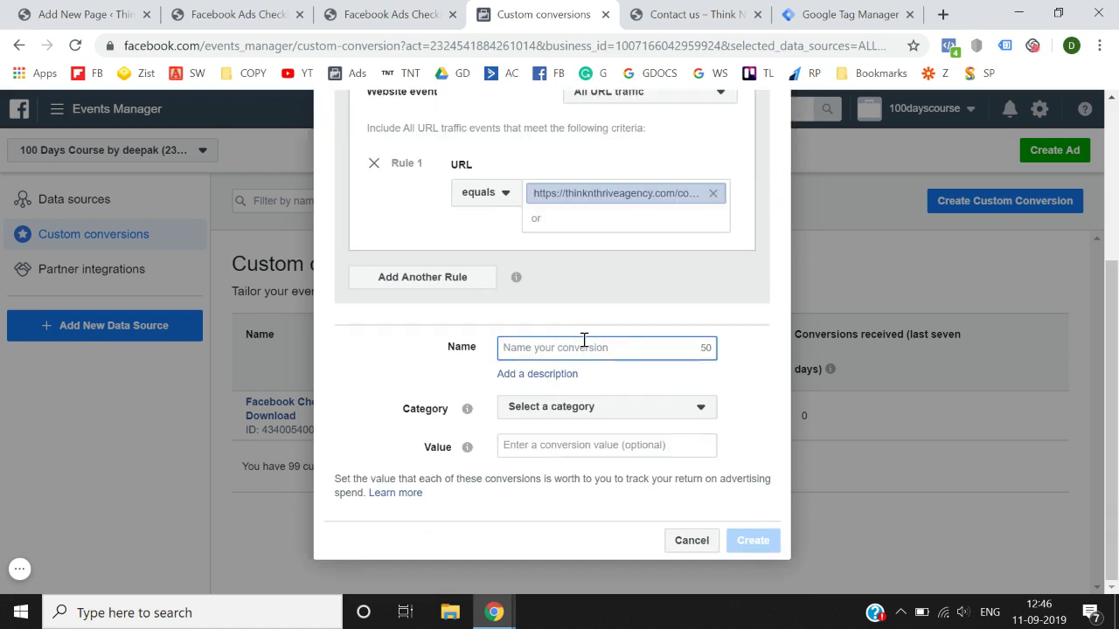
{"action": "type", "text": "Contact us"}
{"action": "left_click", "coordinate": [593, 418]}
{"action": "scroll", "coordinate": [595, 393], "scroll_direction": "down", "scroll_amount": 2}
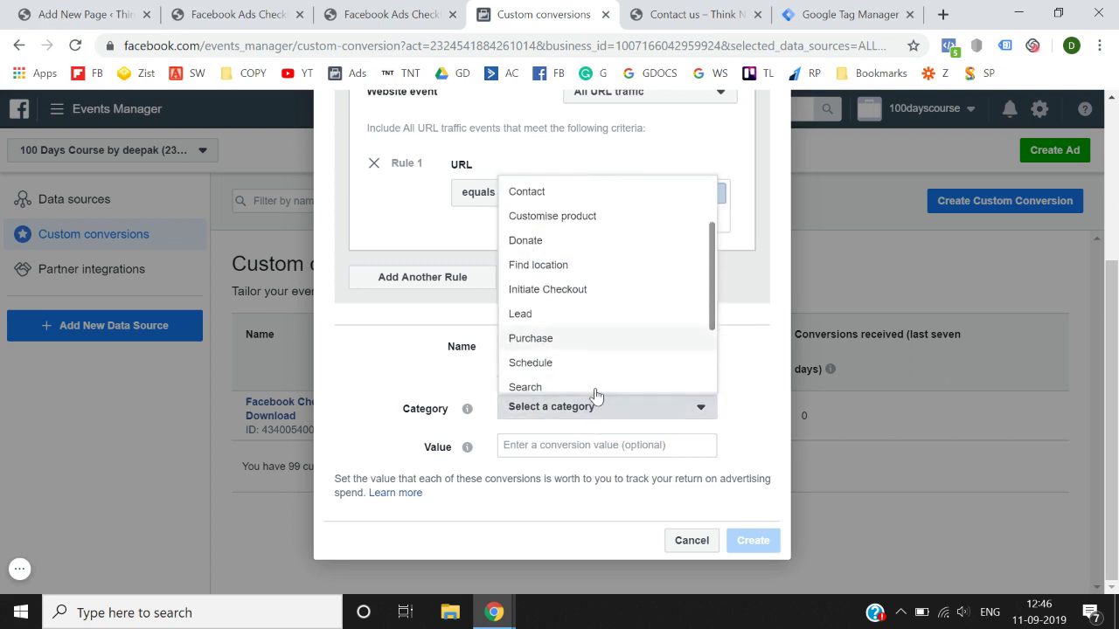
{"action": "scroll", "coordinate": [595, 393], "scroll_direction": "down", "scroll_amount": 1}
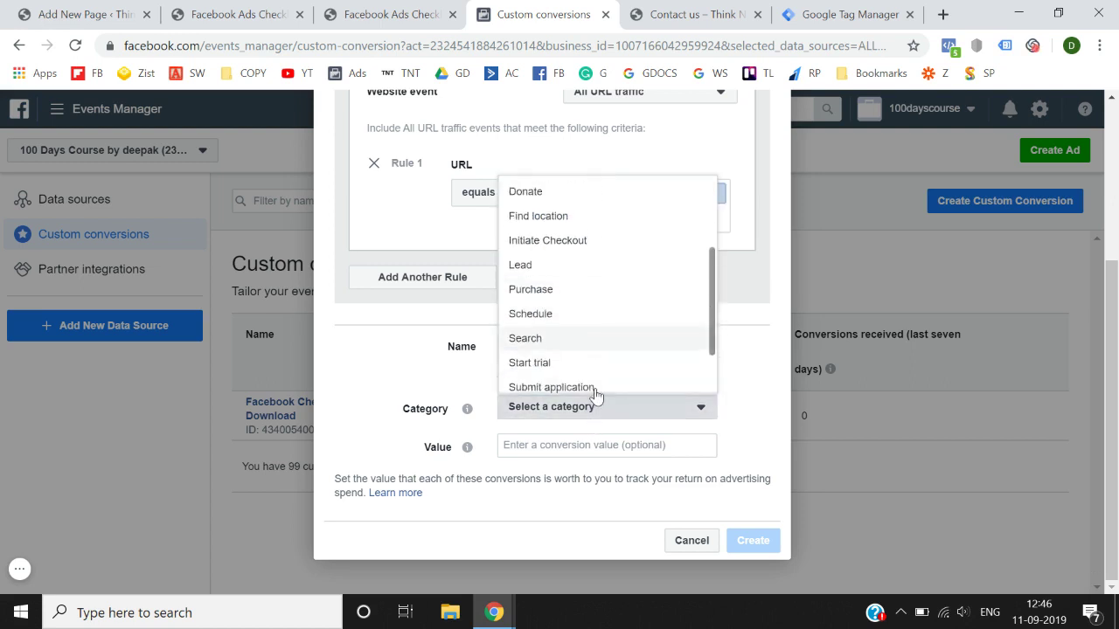
{"action": "left_click", "coordinate": [572, 255]}
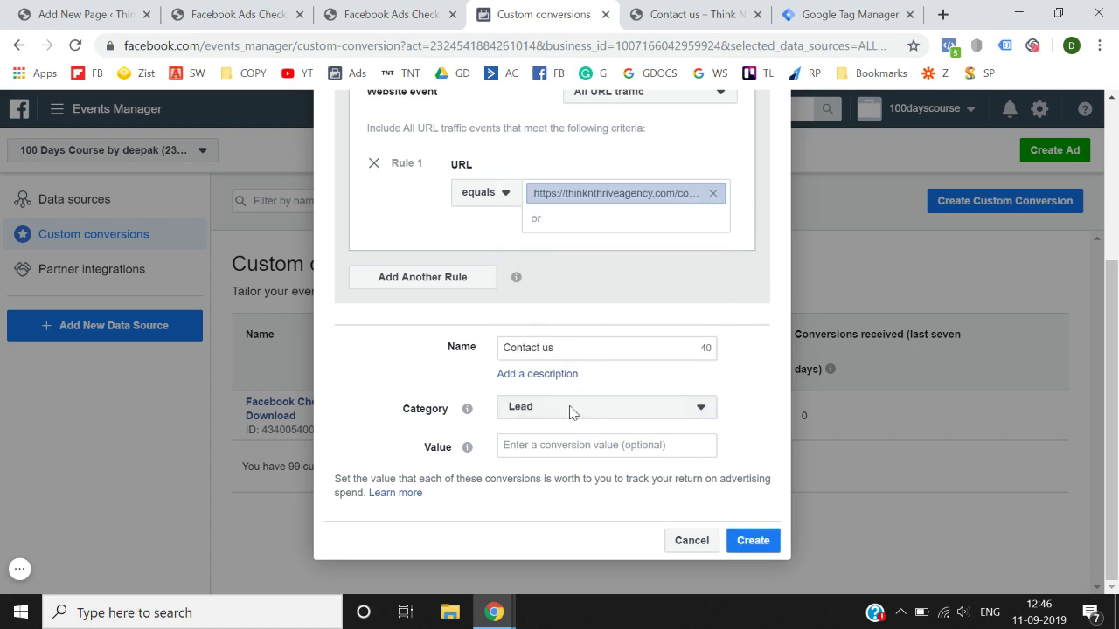
{"action": "left_click", "coordinate": [742, 541]}
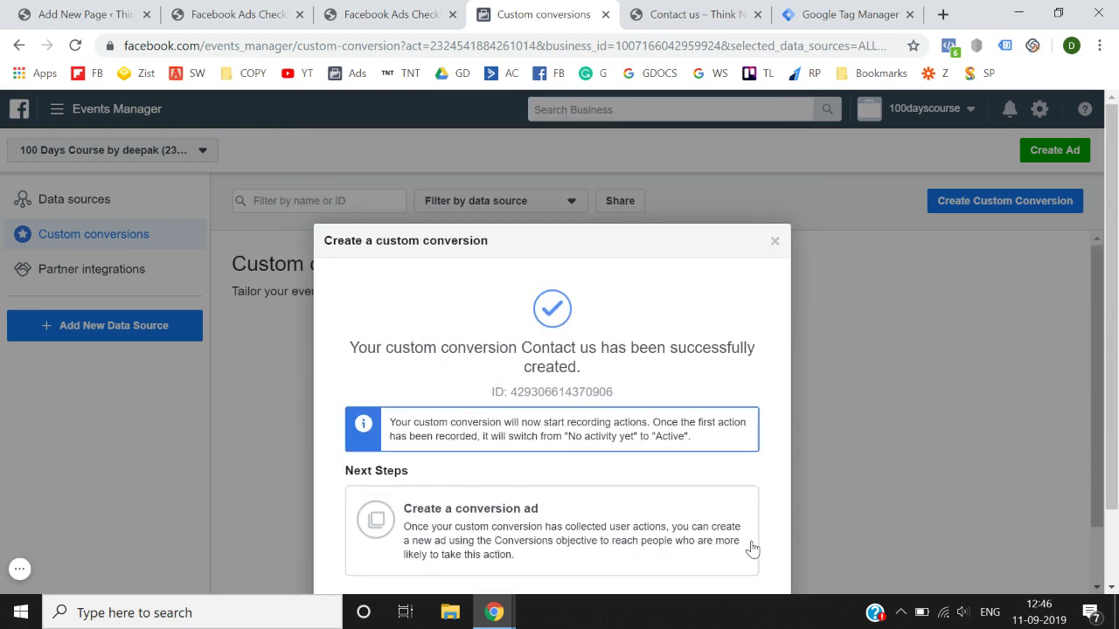
{"action": "left_click", "coordinate": [754, 540]}
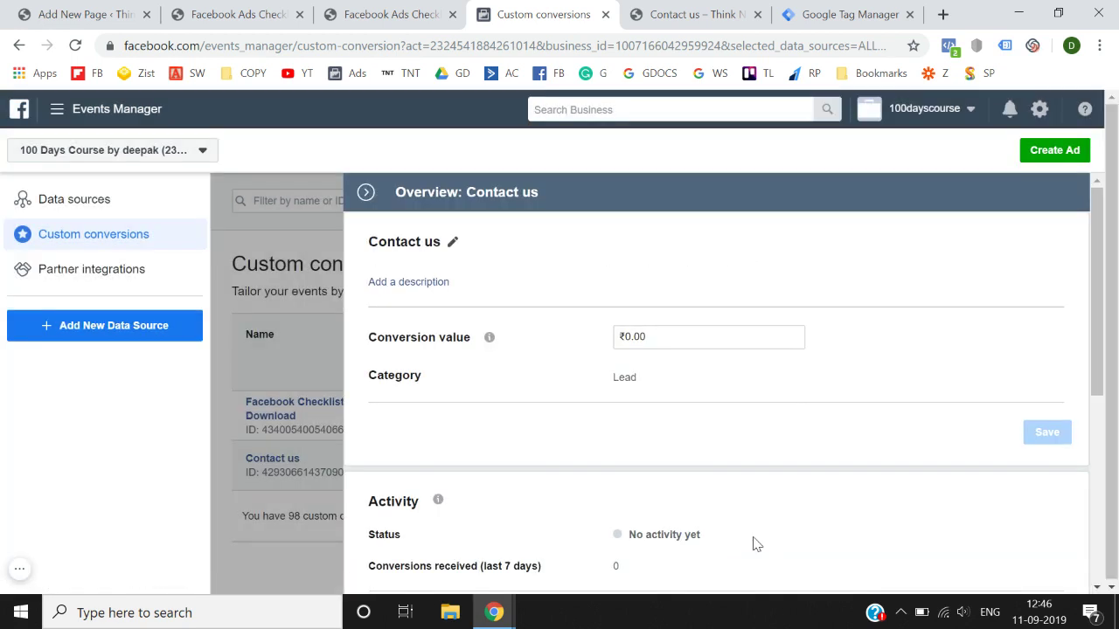
{"action": "left_click", "coordinate": [366, 194]}
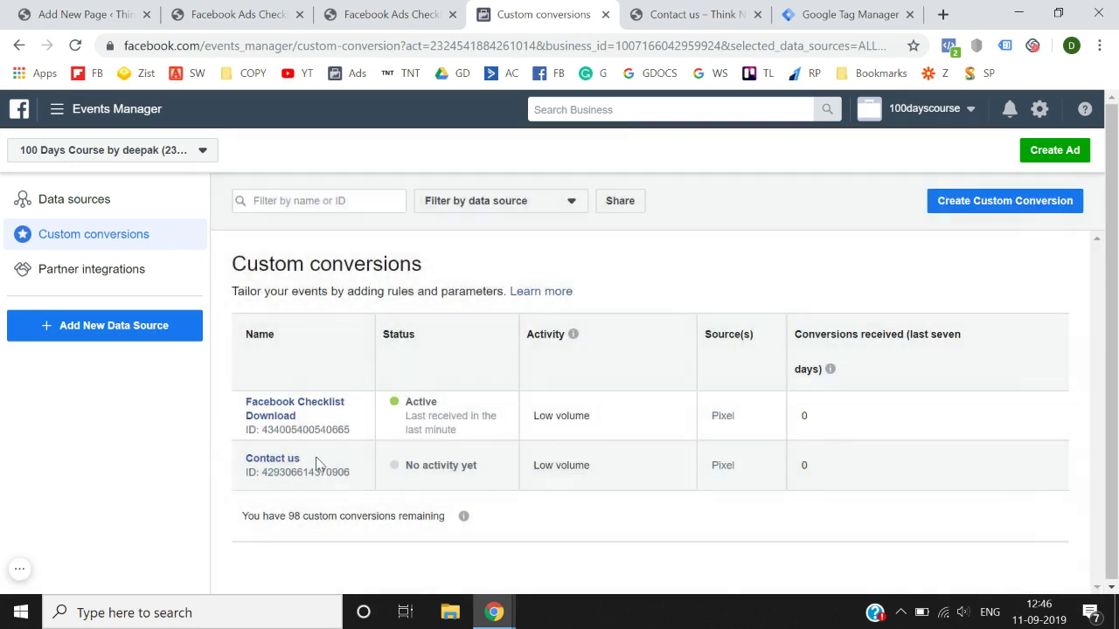
Reload the contact-us page in its website tab and refresh the custom conversions list to check the Contact us conversion's status.
{"action": "left_click", "coordinate": [682, 8]}
{"action": "left_click", "coordinate": [76, 45]}
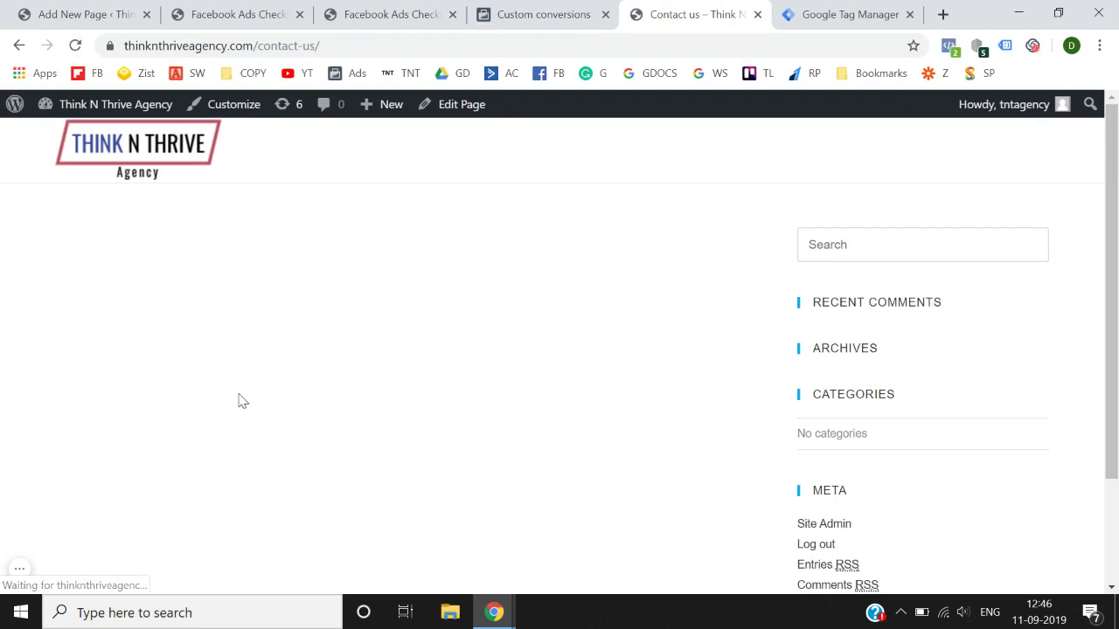
{"action": "left_click", "coordinate": [576, 7]}
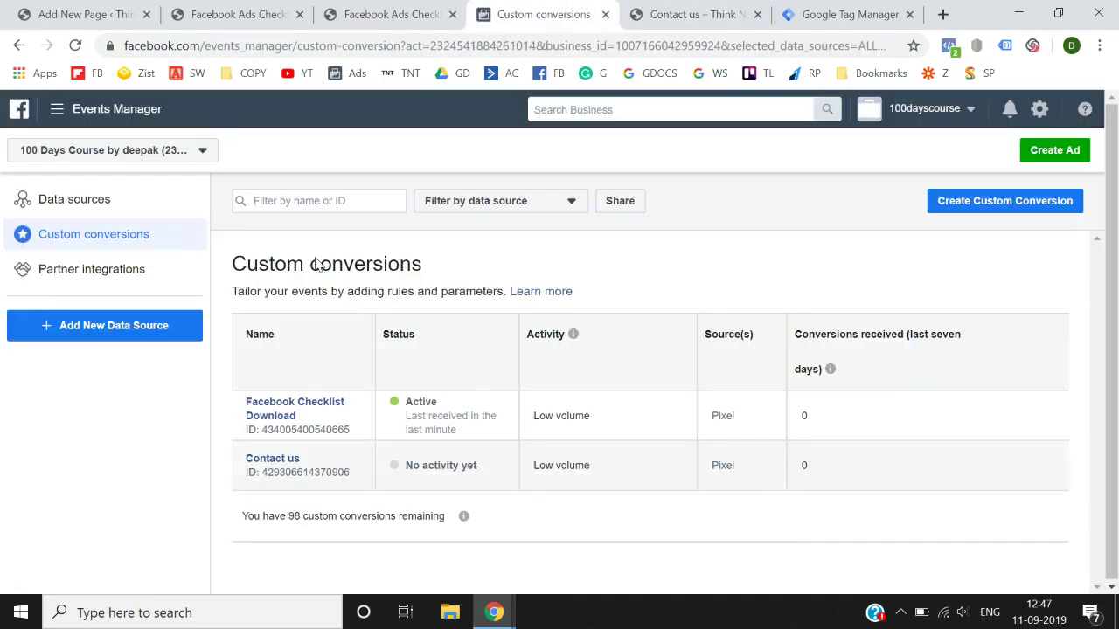
{"action": "left_click", "coordinate": [75, 44]}
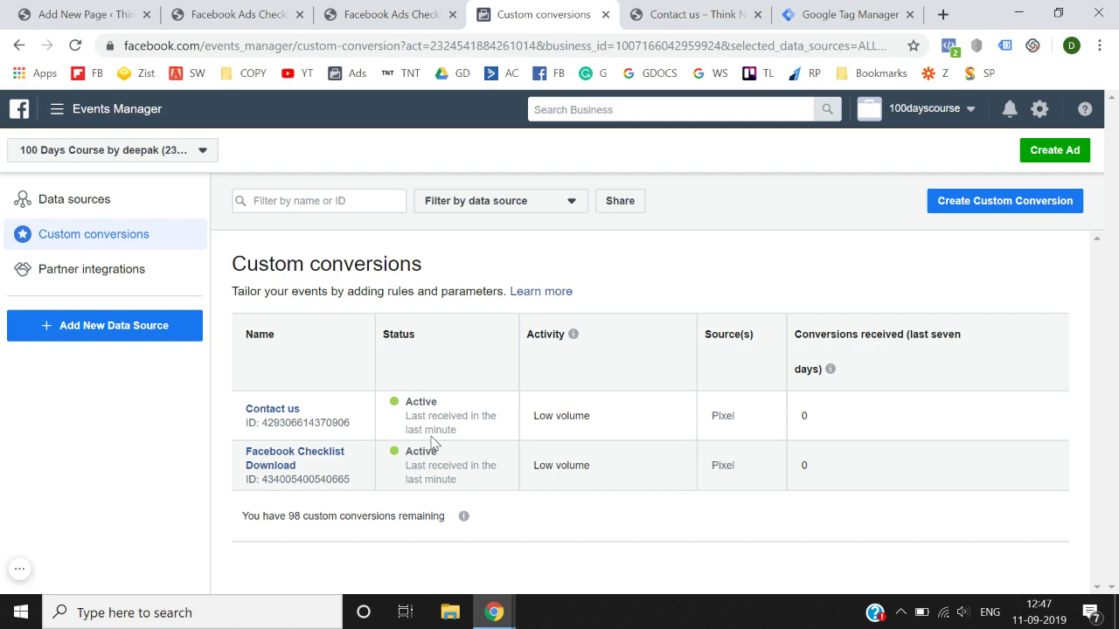
{"action": "left_click", "coordinate": [853, 11]}
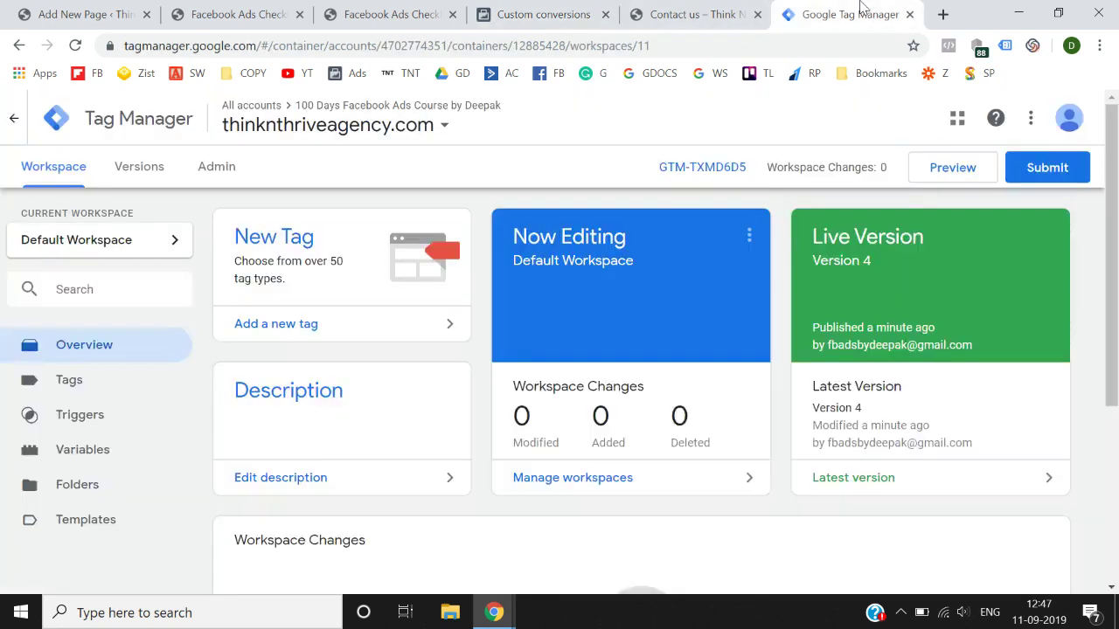
{"action": "left_click", "coordinate": [535, 12]}
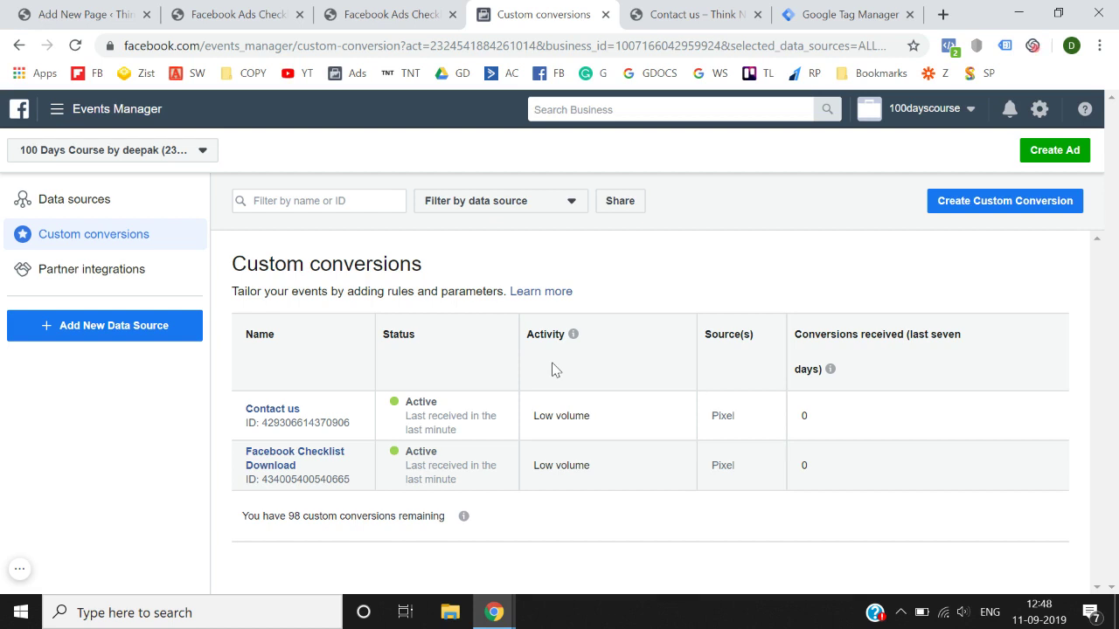
{"action": "mouse_move", "coordinate": [76, 560]}
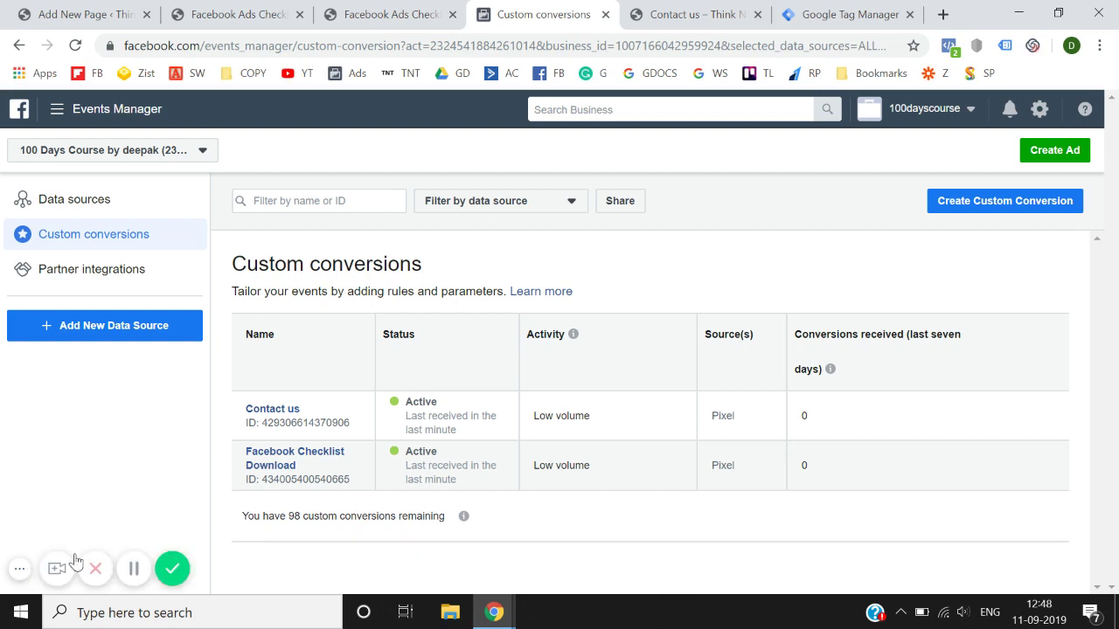